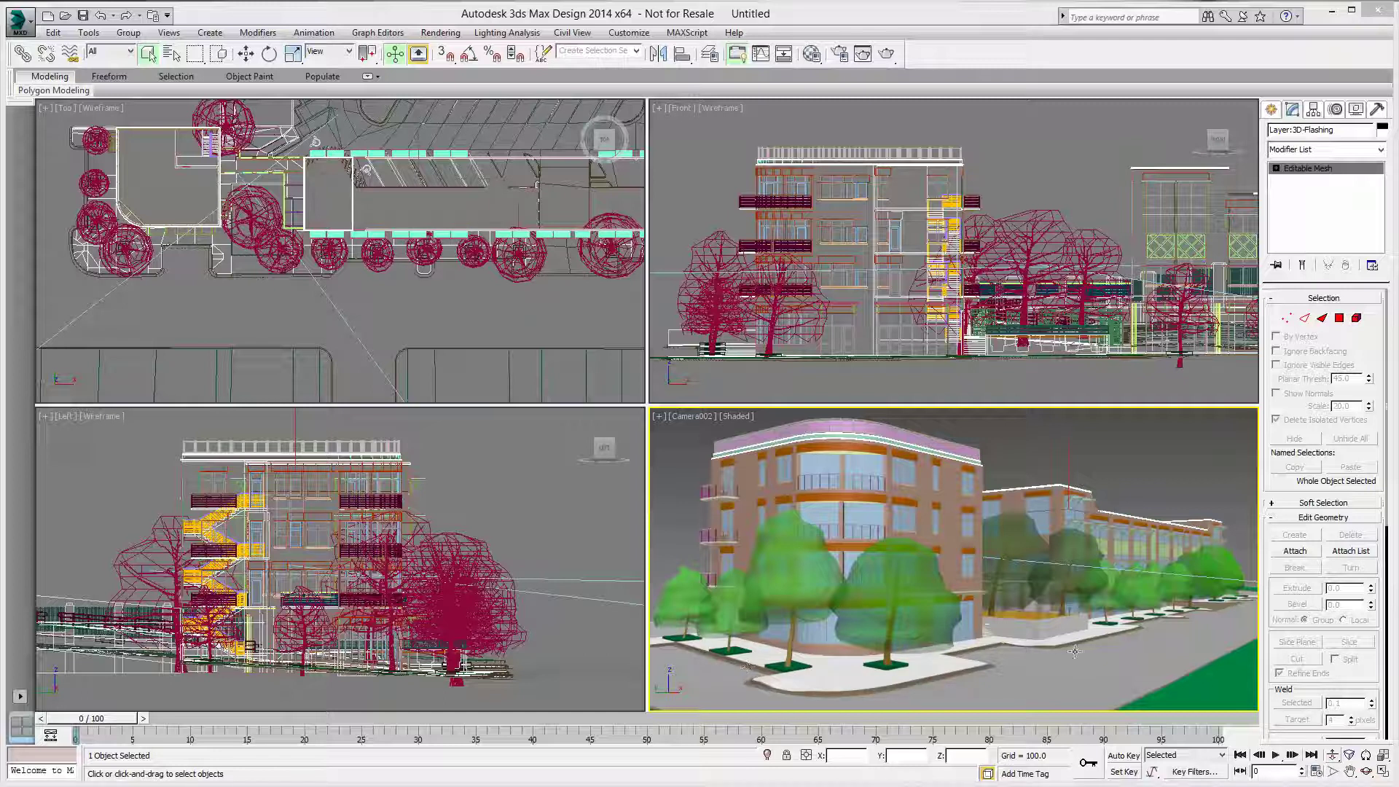
Render the Camera002 view to inspect the imported building model, and close the rendered frame.
{"action": "left_click", "coordinate": [889, 55]}
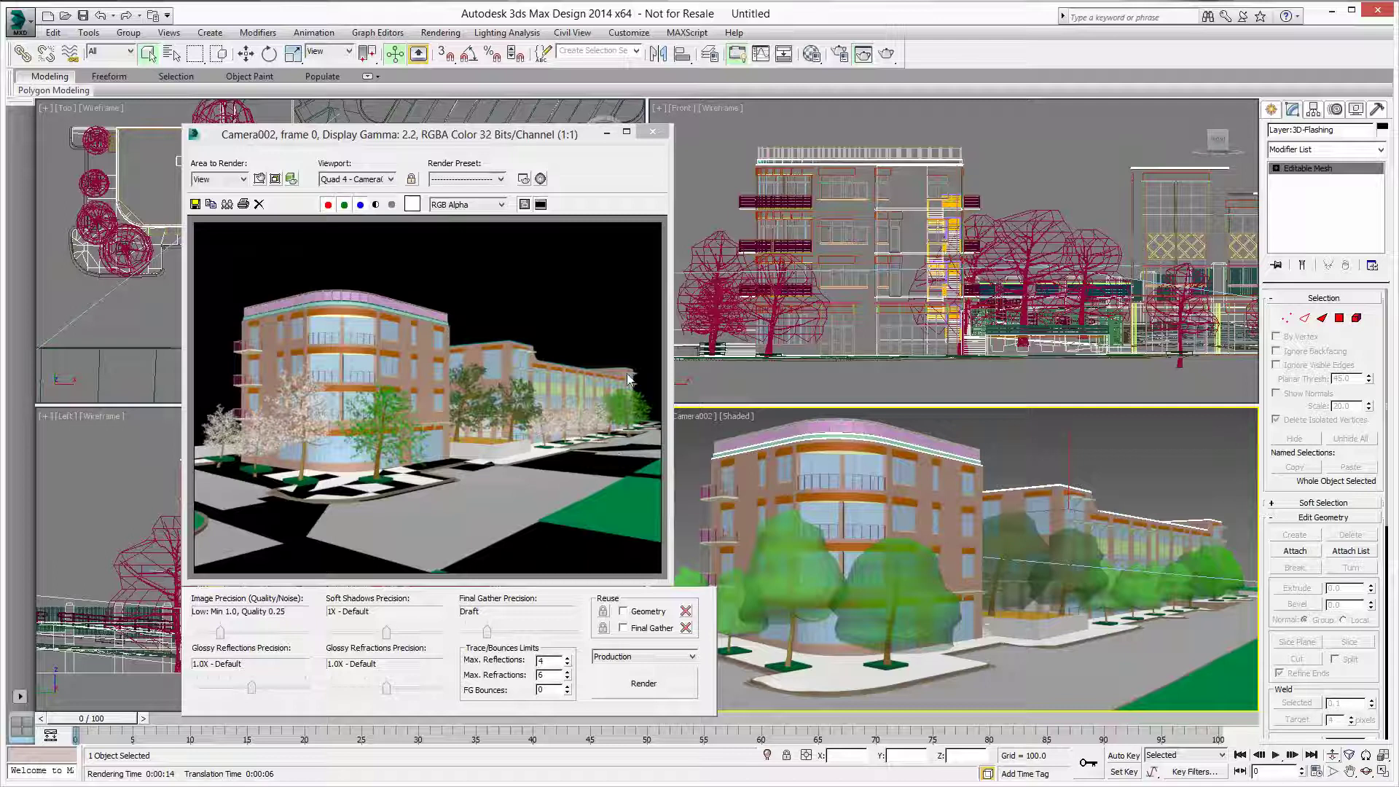
{"action": "left_click", "coordinate": [653, 132]}
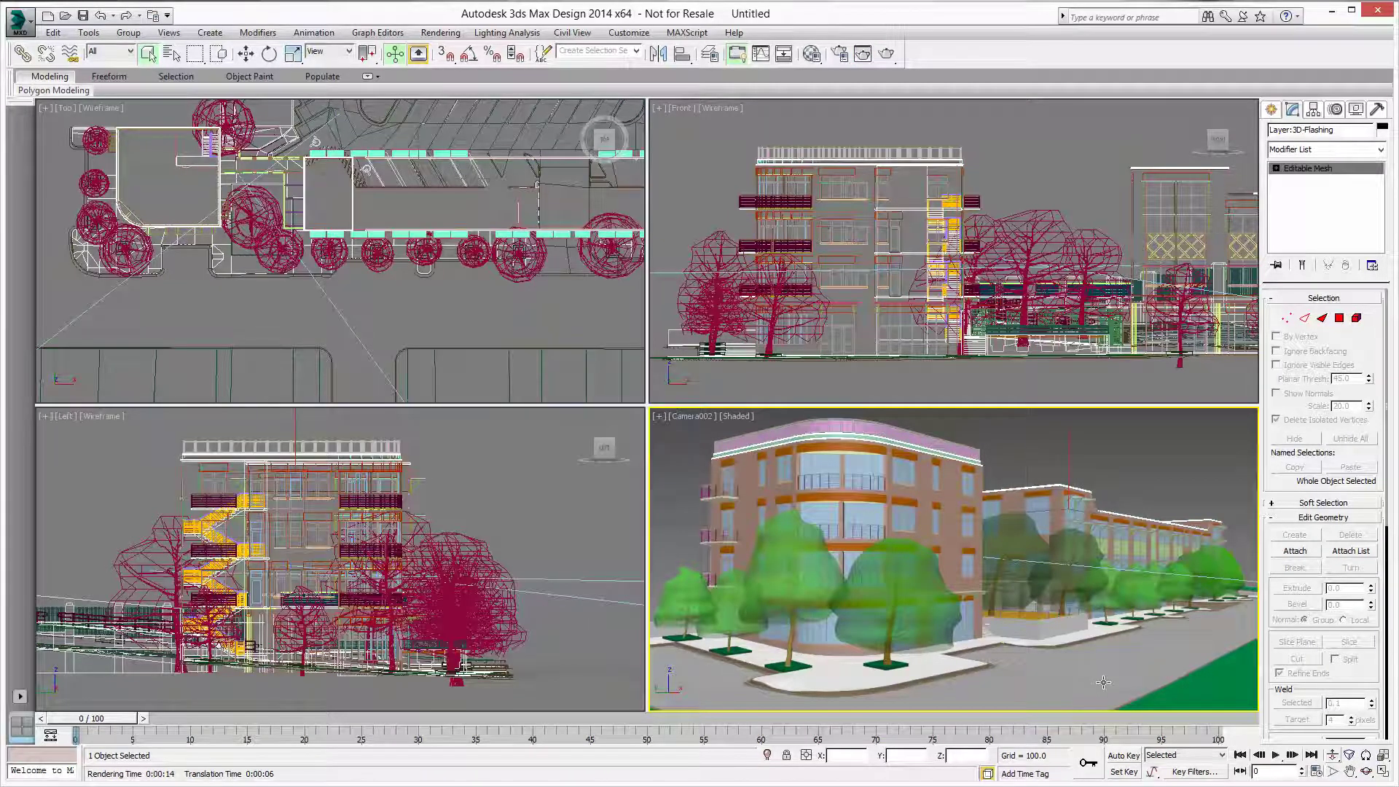
Set the asphalt mesh's display properties to By Object with Backface Cull enabled, and deselect it.
{"action": "left_click", "coordinate": [1060, 673]}
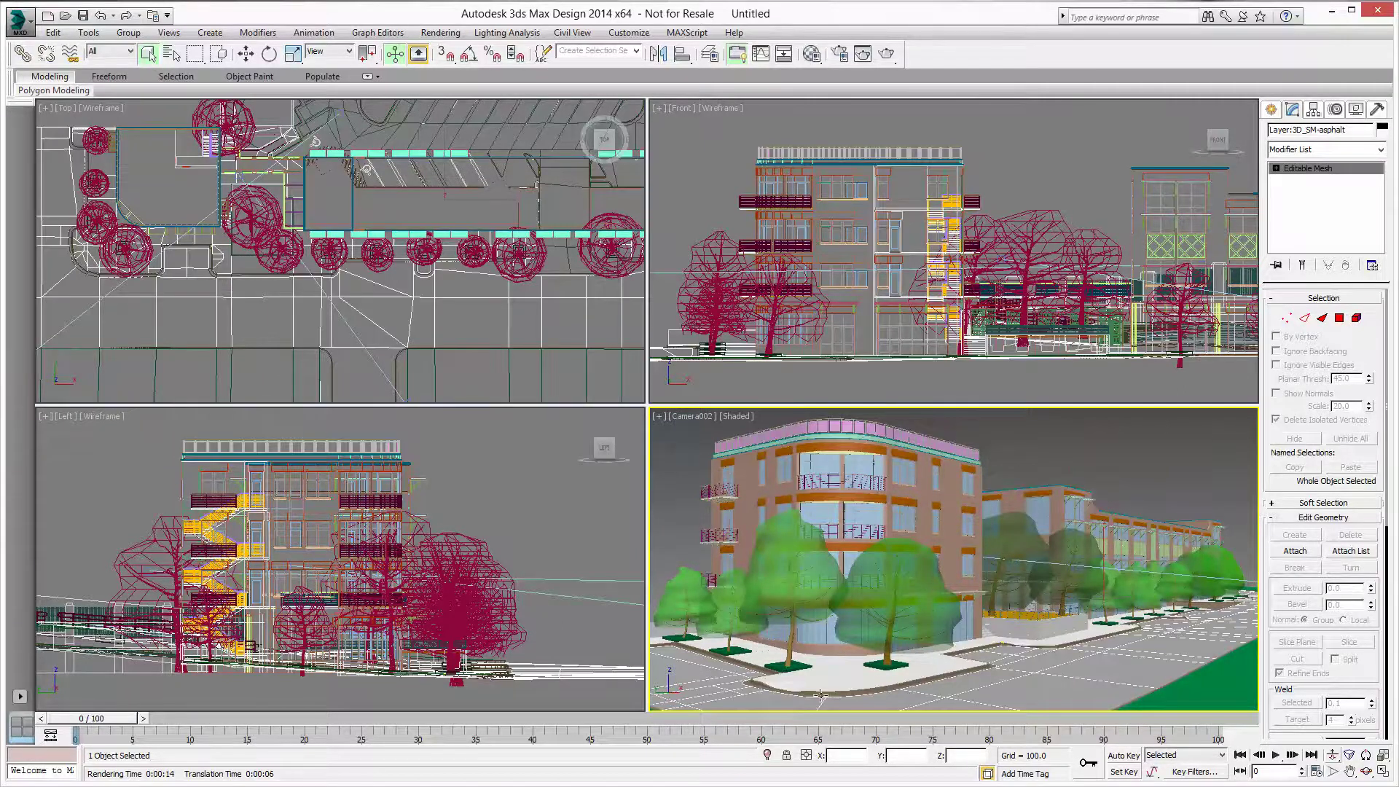
{"action": "right_click", "coordinate": [576, 497]}
{"action": "right_click", "coordinate": [576, 497]}
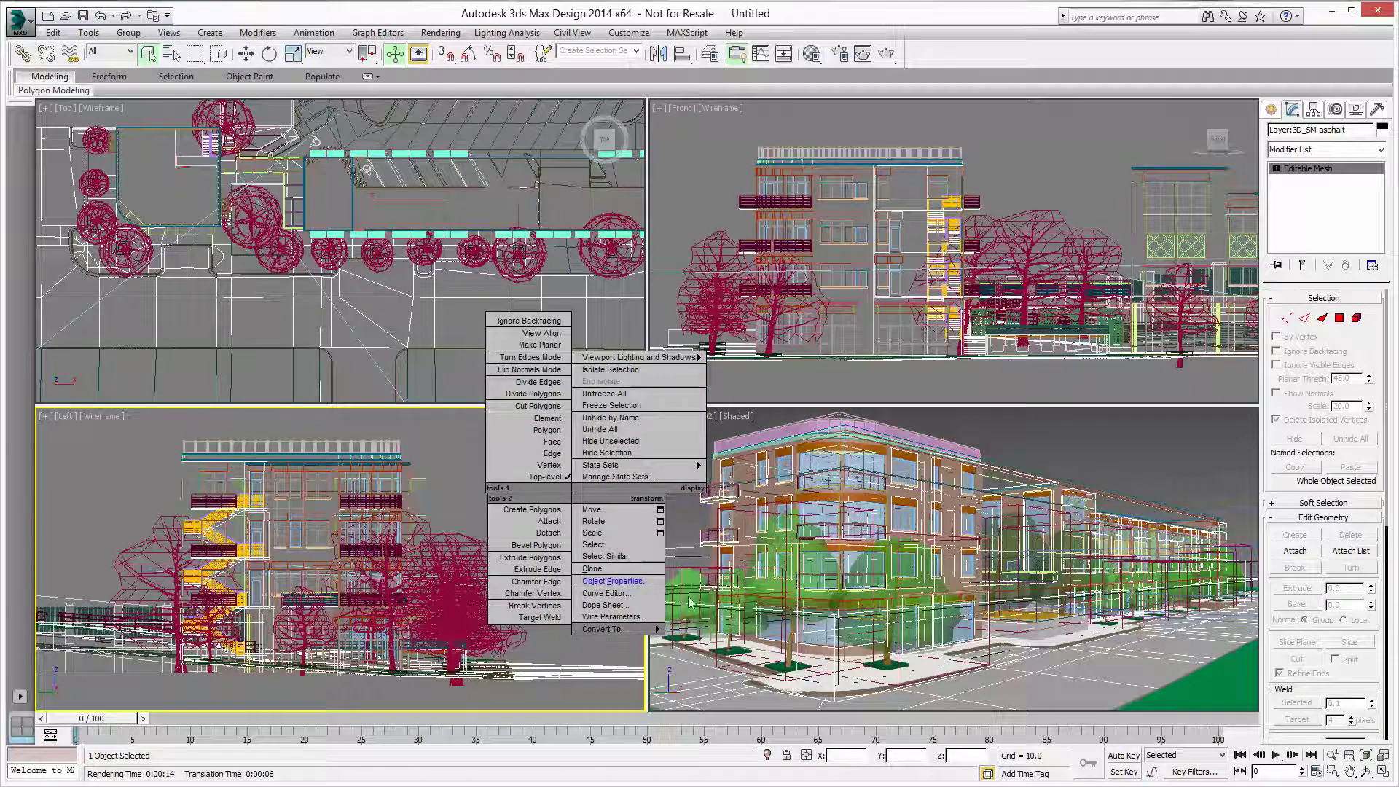
{"action": "left_click", "coordinate": [616, 581]}
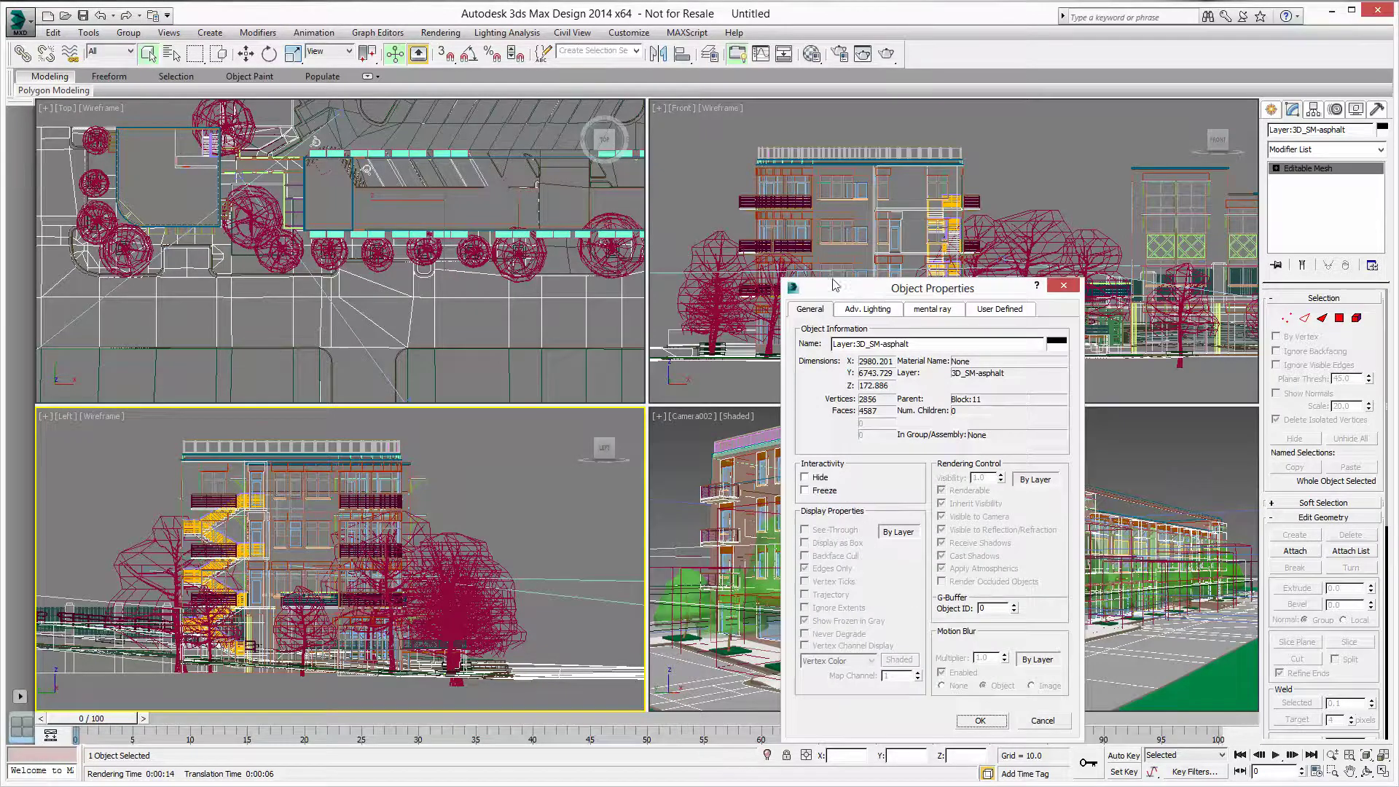
{"action": "left_click_drag", "start_coordinate": [854, 292], "coordinate": [488, 195]}
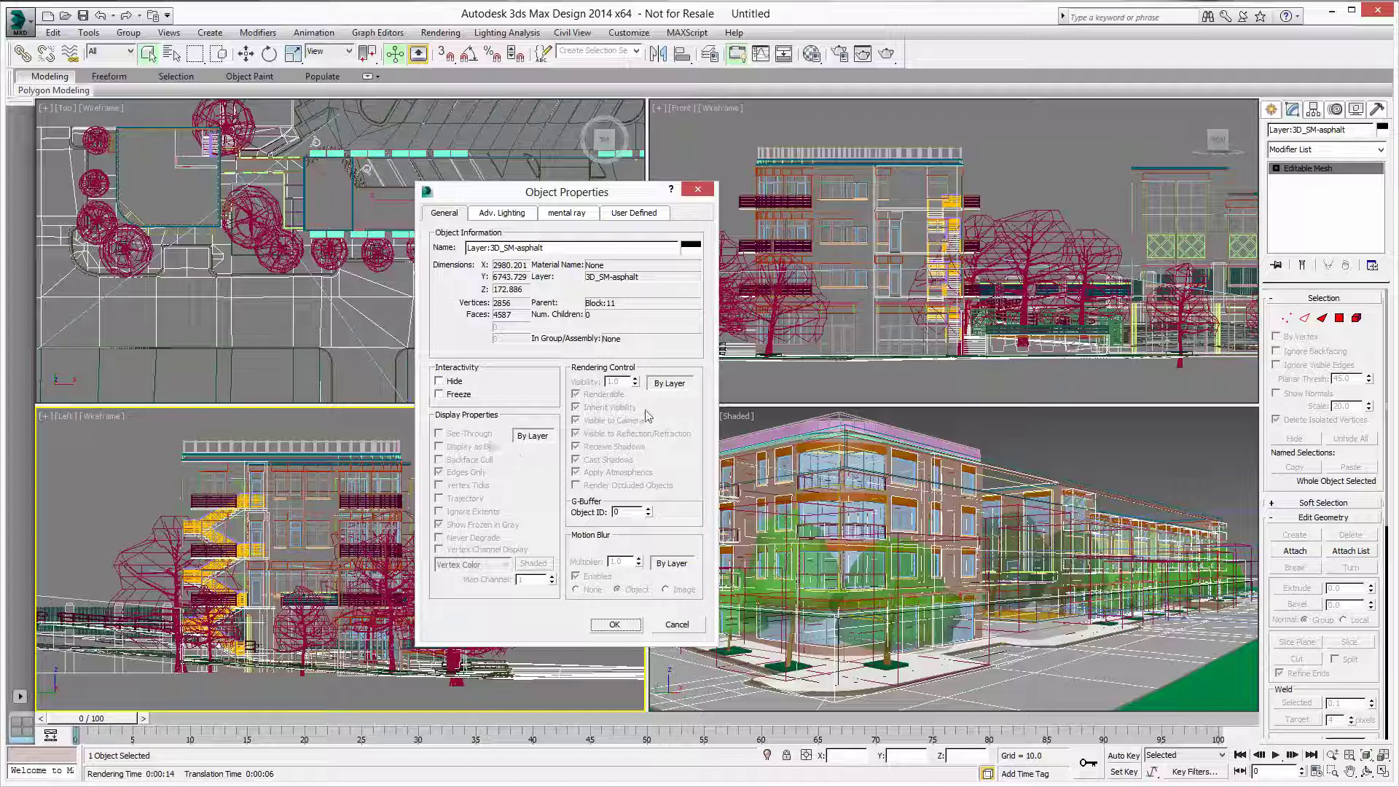
{"action": "left_click", "coordinate": [534, 438]}
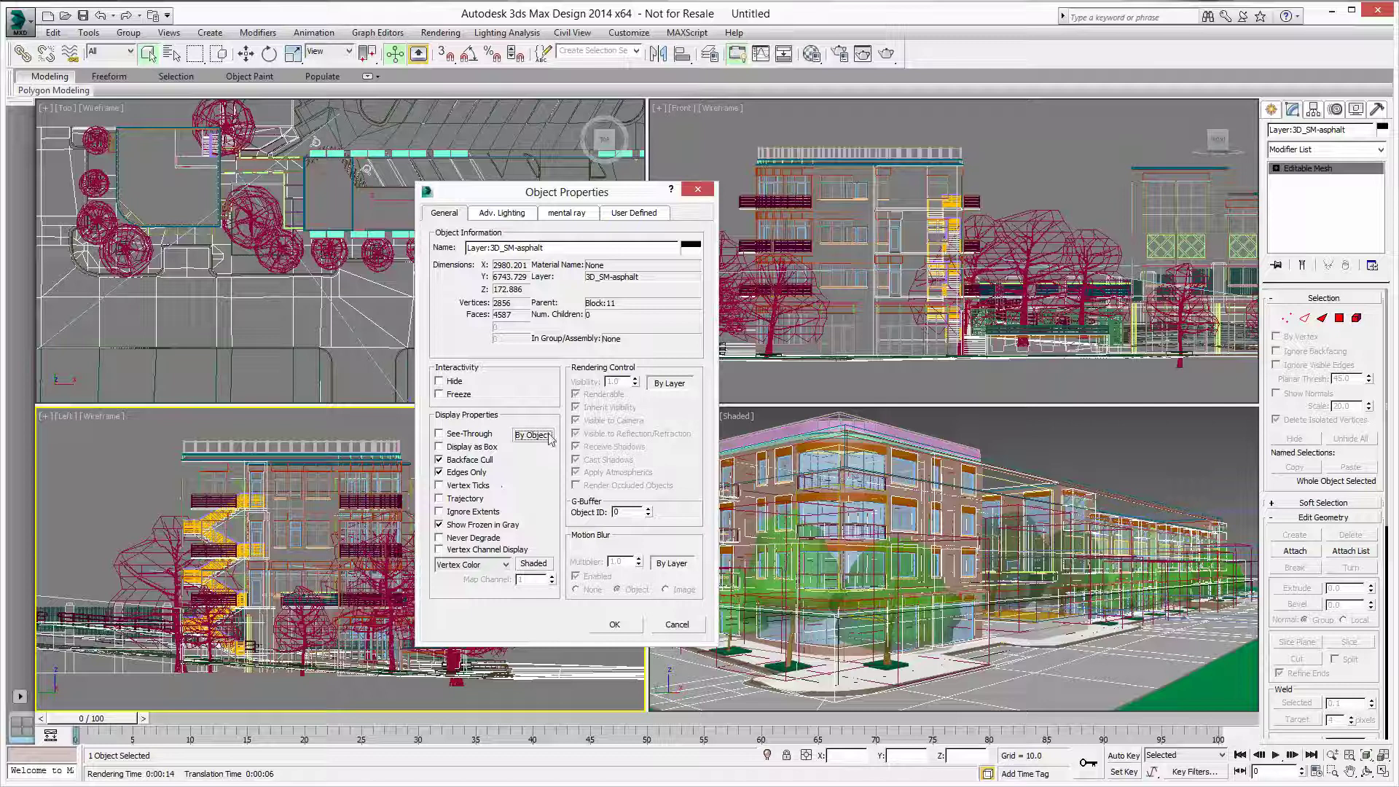
{"action": "left_click", "coordinate": [439, 459]}
{"action": "left_click", "coordinate": [627, 624]}
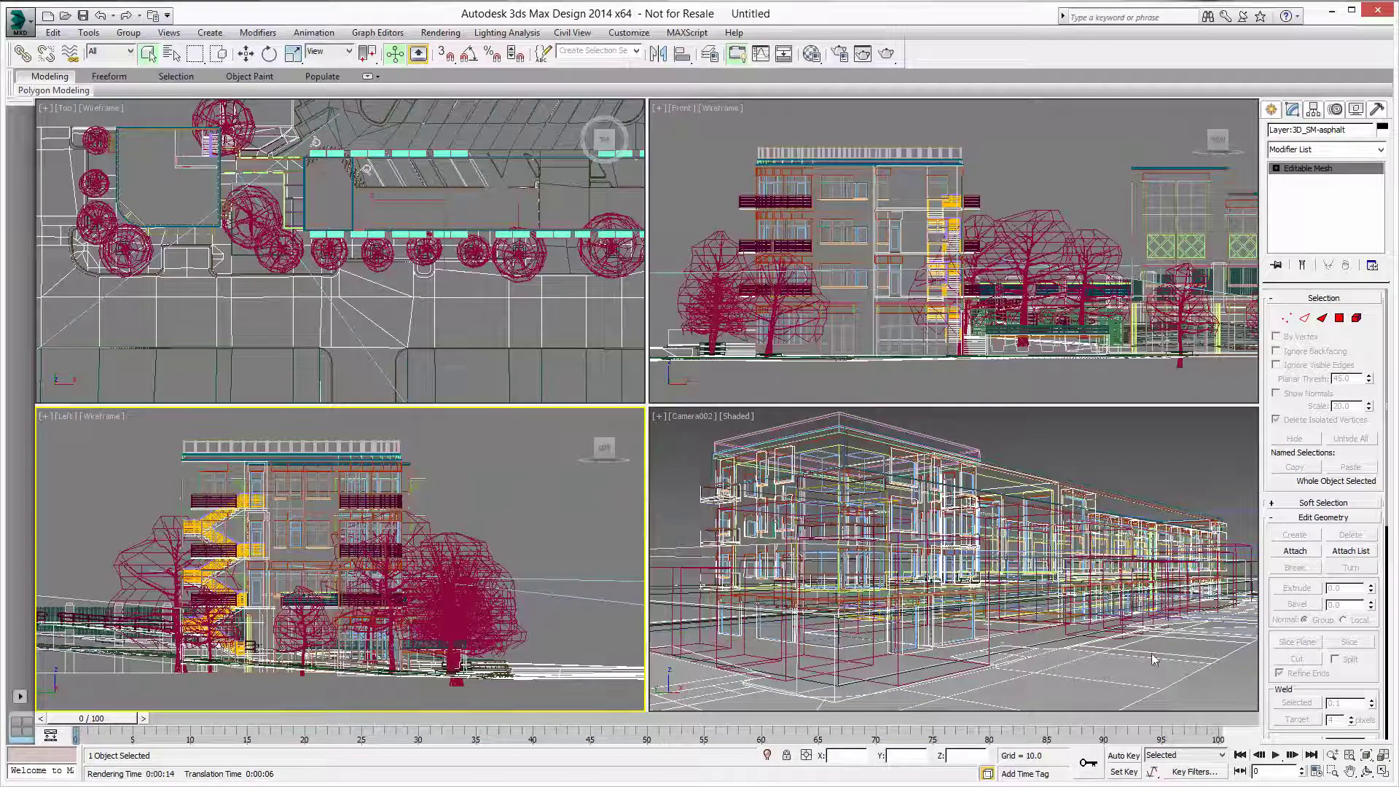
{"action": "left_click", "coordinate": [1166, 459]}
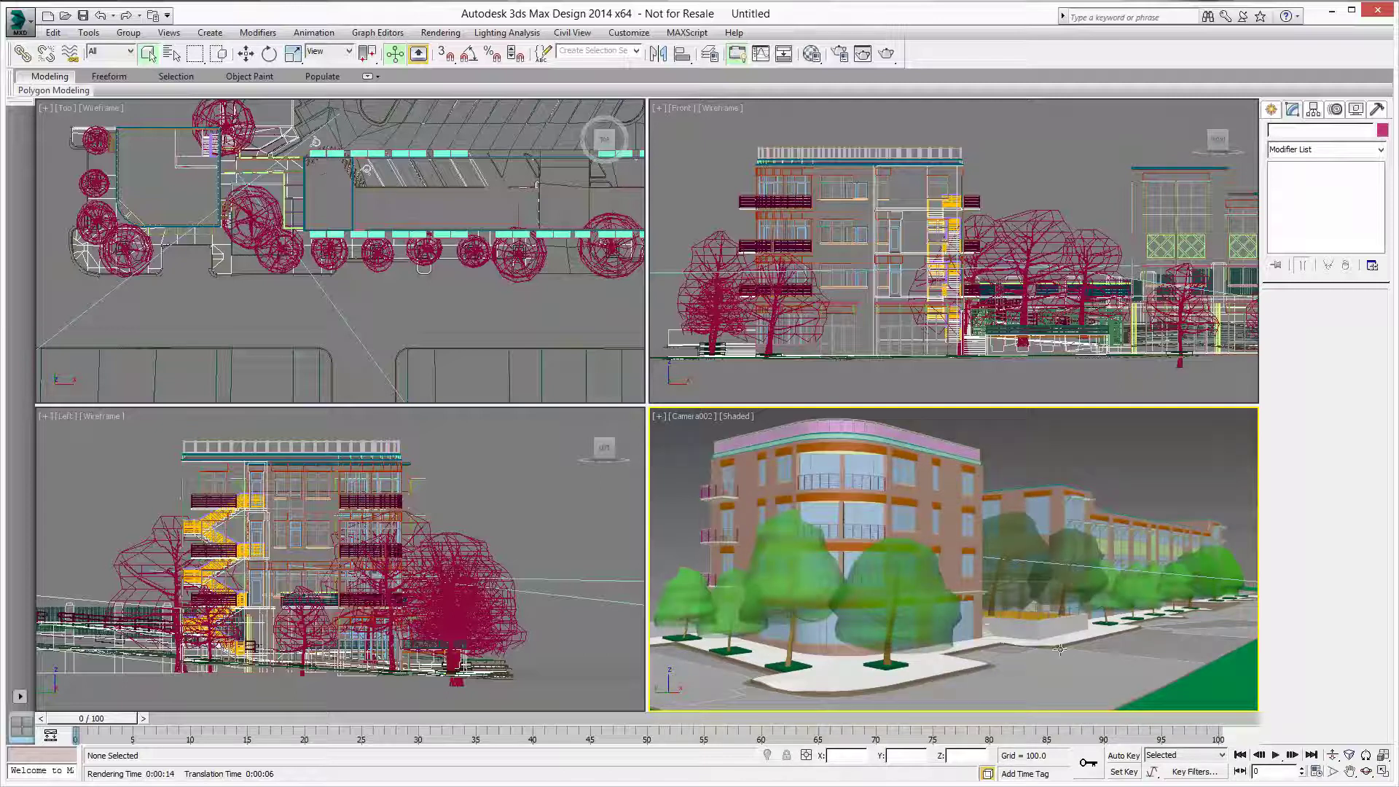
Set the sidewalk mesh's display properties to By Object with Backface Cull enabled.
{"action": "left_click", "coordinate": [834, 675]}
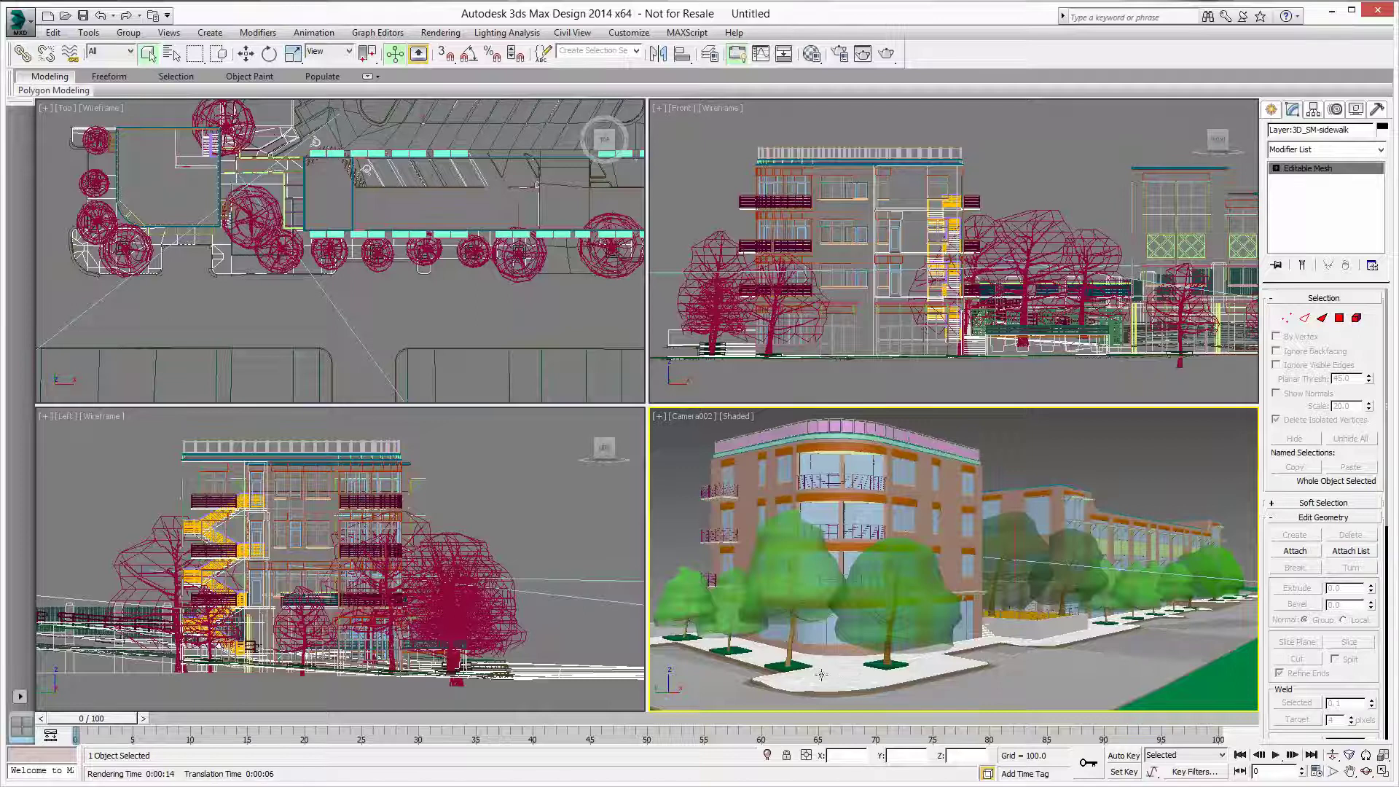
{"action": "right_click", "coordinate": [678, 445]}
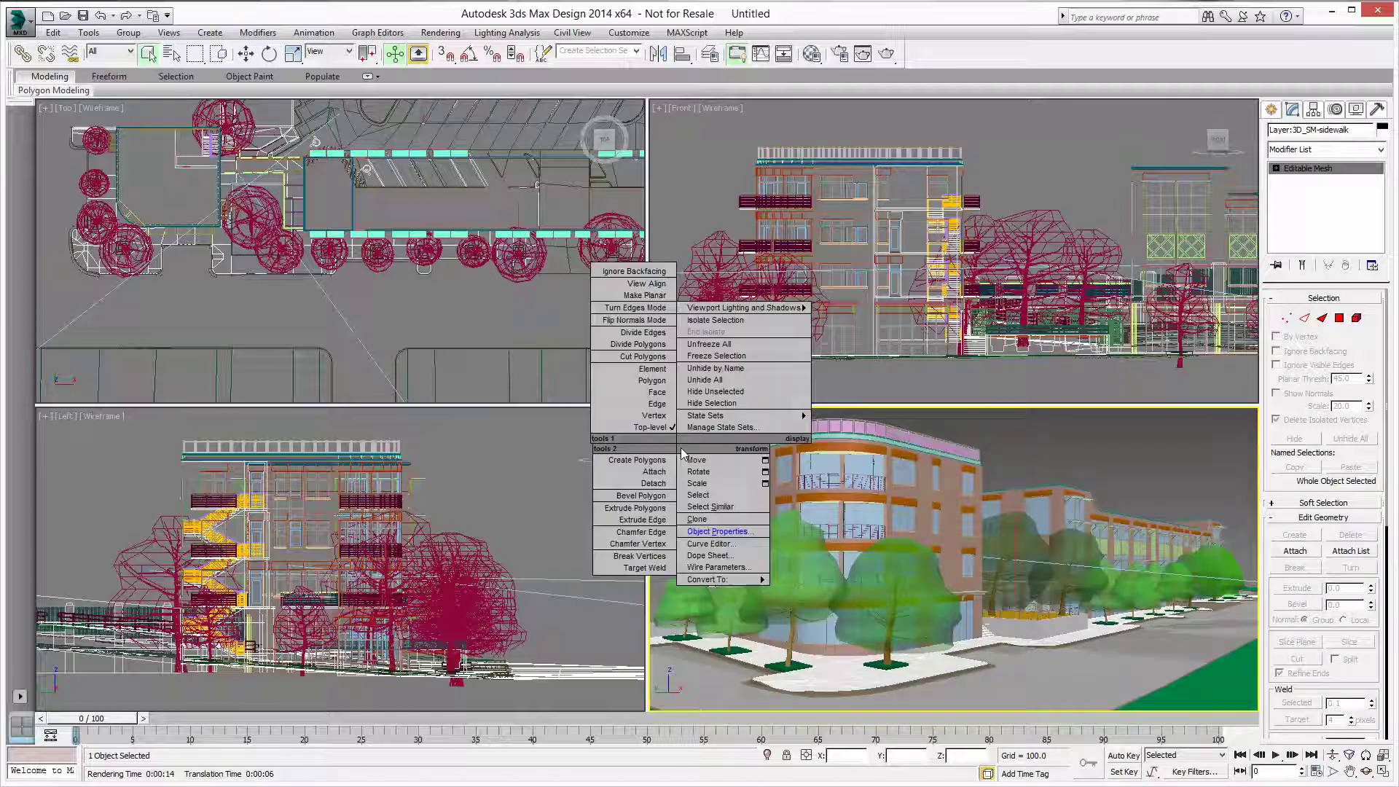
{"action": "left_click", "coordinate": [718, 533]}
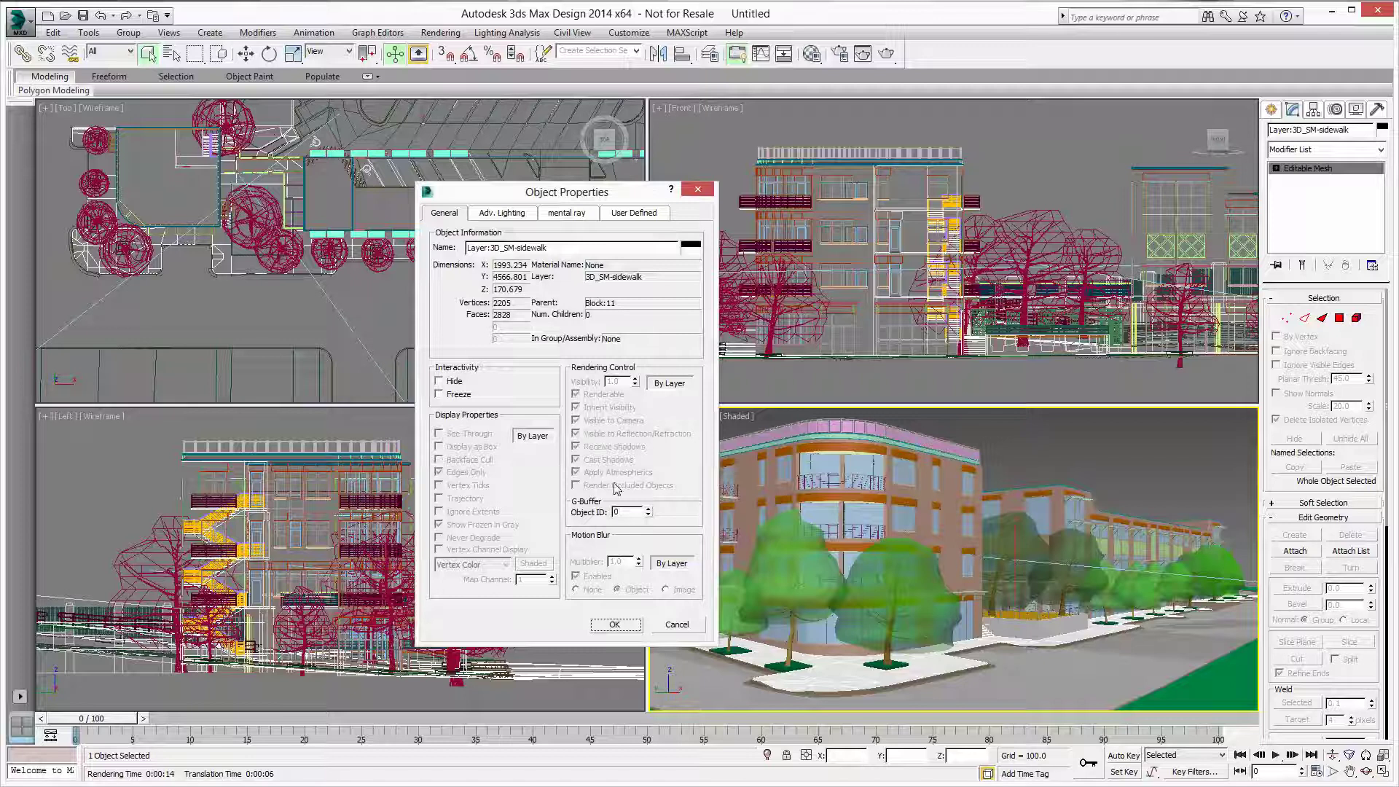
{"action": "left_click", "coordinate": [532, 436]}
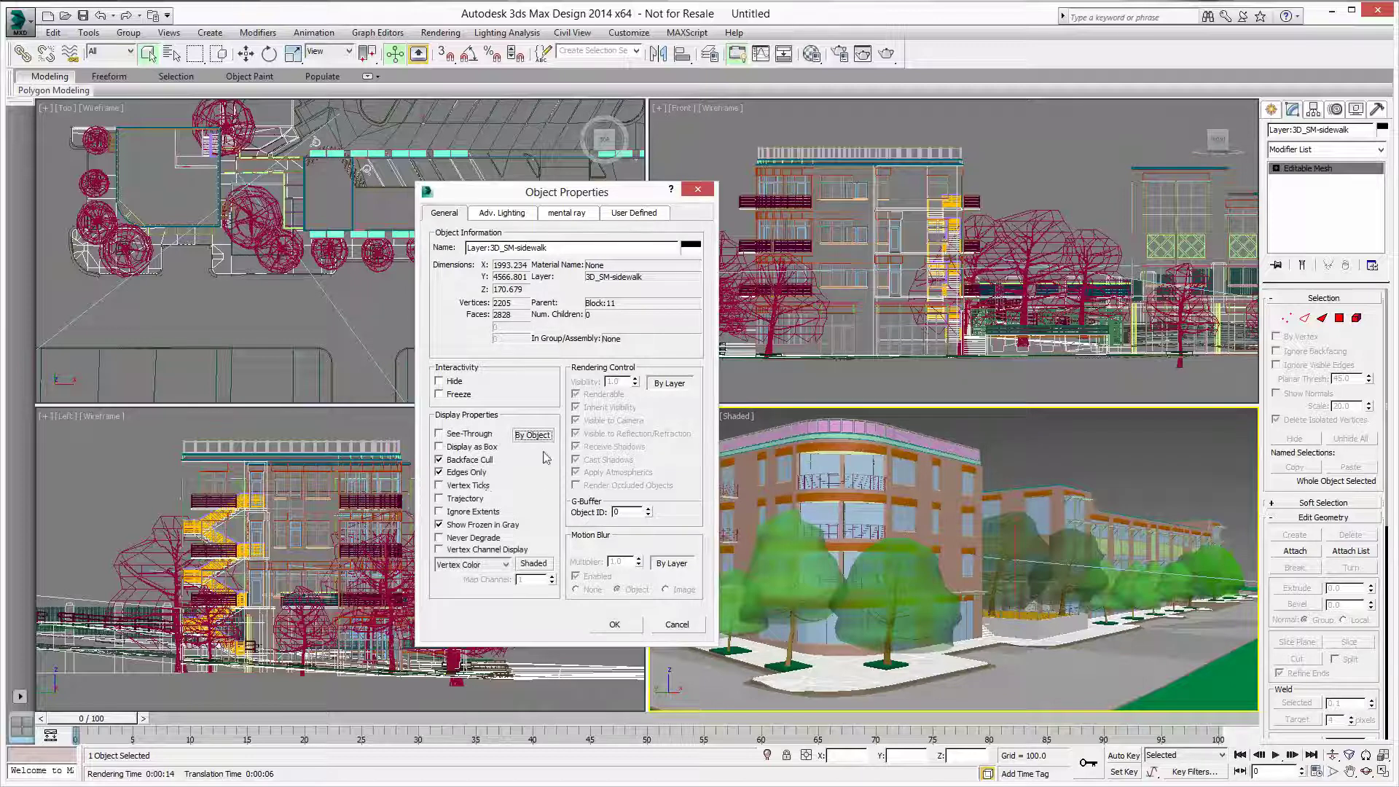
{"action": "left_click", "coordinate": [615, 624]}
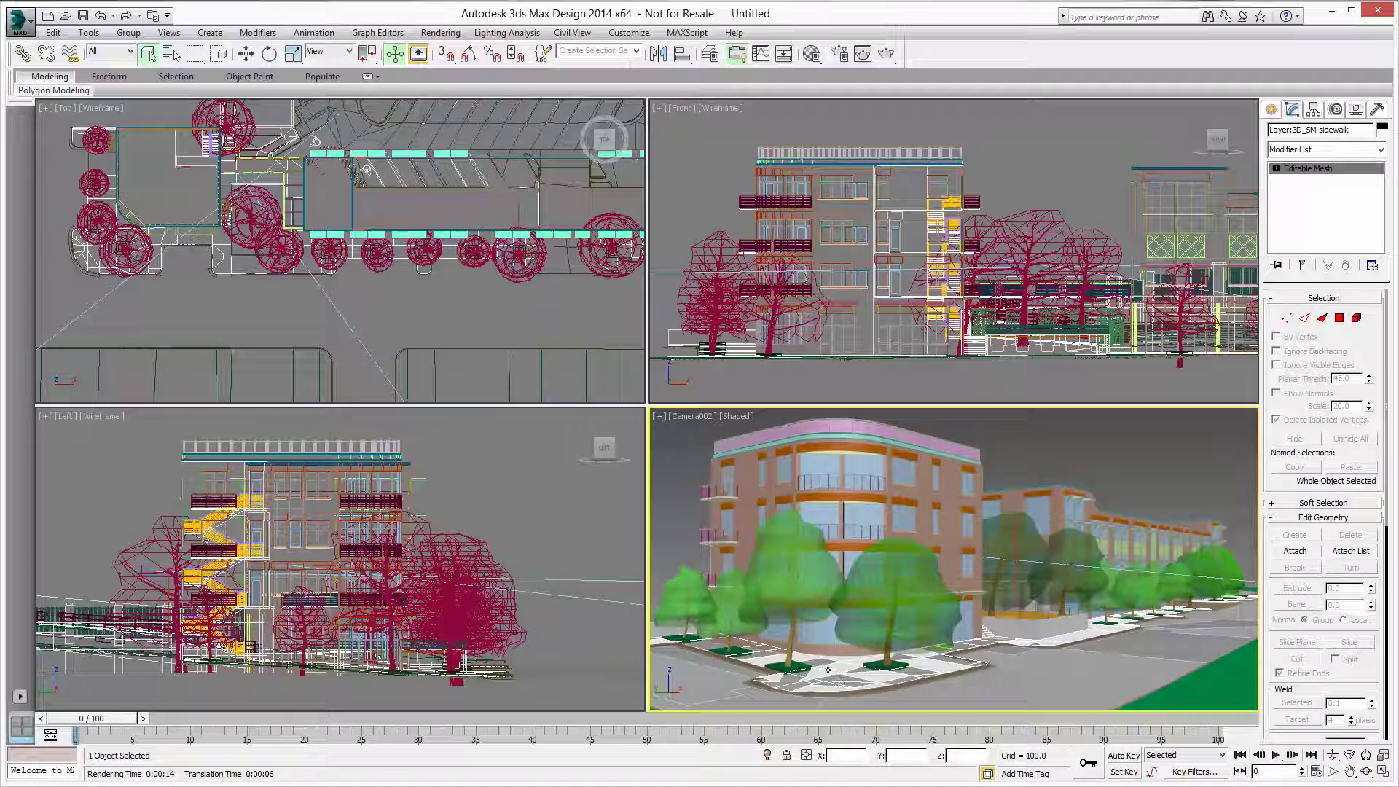
Hide all objects except the sidewalk and change the Camera002 viewport to an Orthographic view.
{"action": "right_click", "coordinate": [1114, 473]}
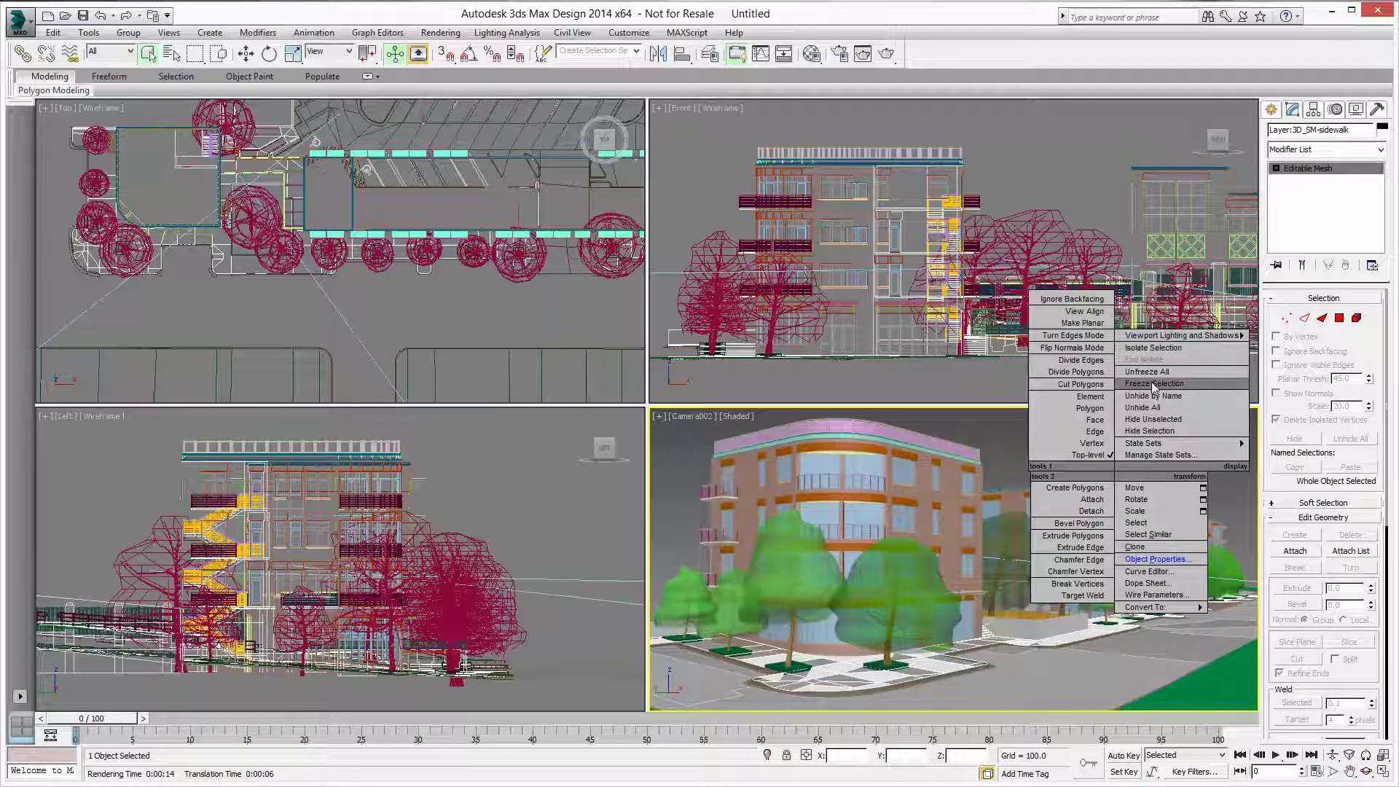
{"action": "left_click", "coordinate": [1151, 422]}
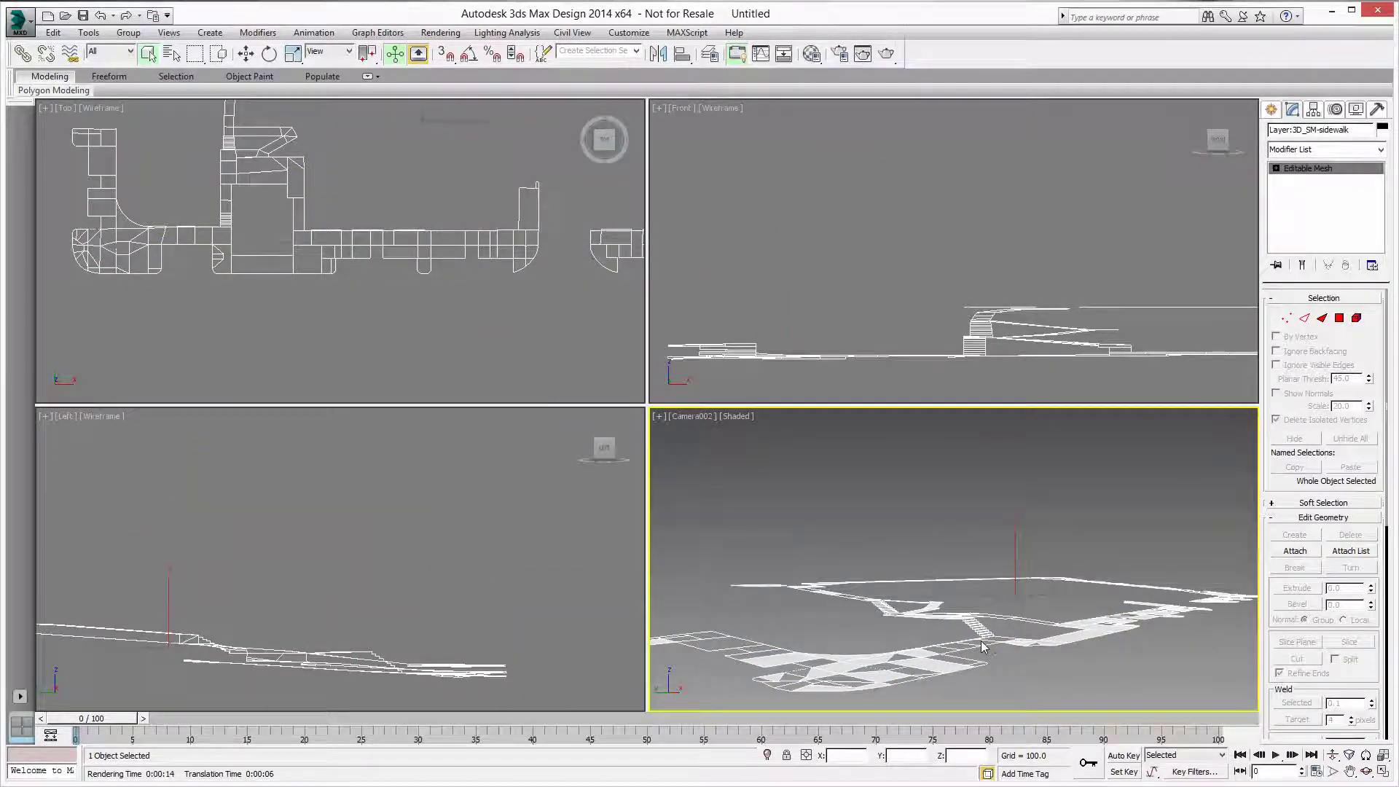
{"action": "left_click", "coordinate": [696, 417]}
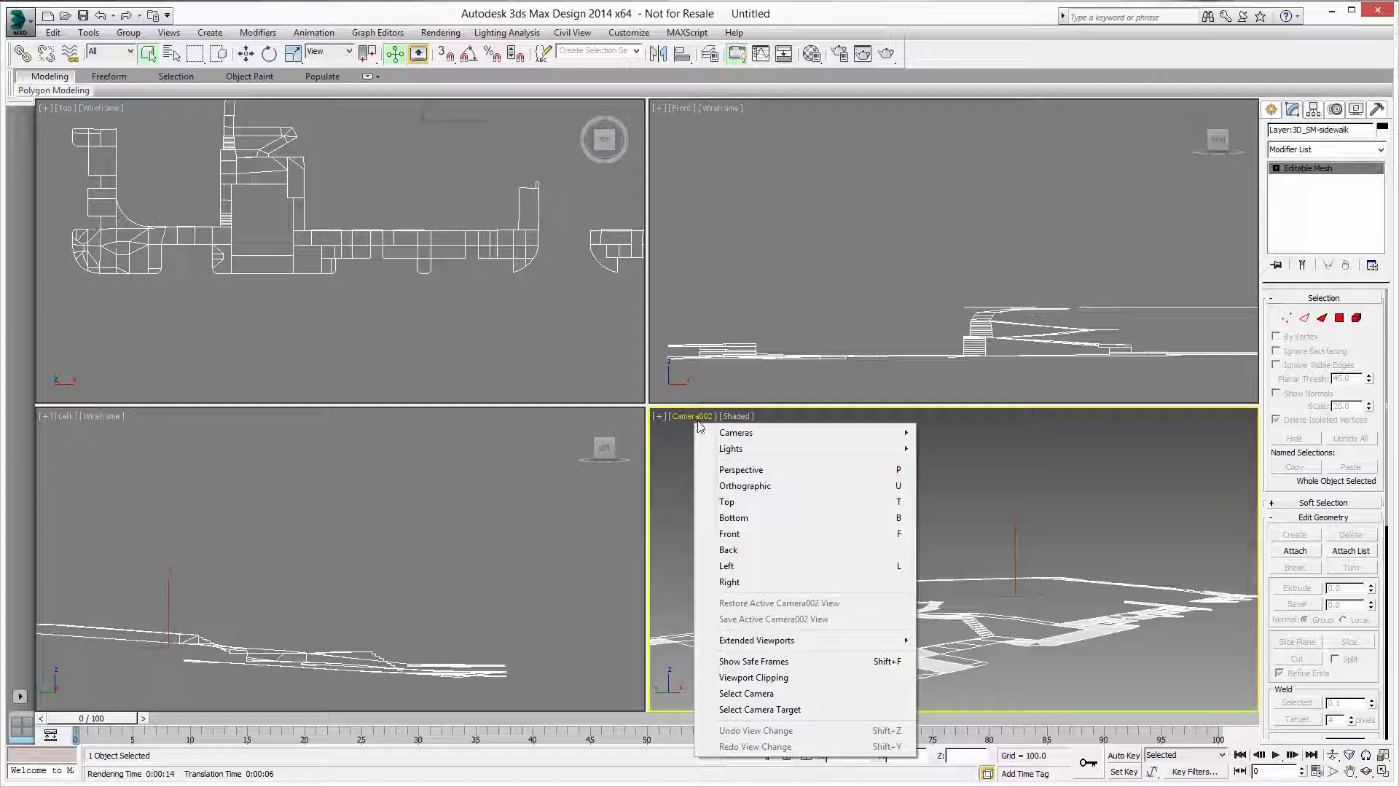
{"action": "left_click", "coordinate": [747, 485]}
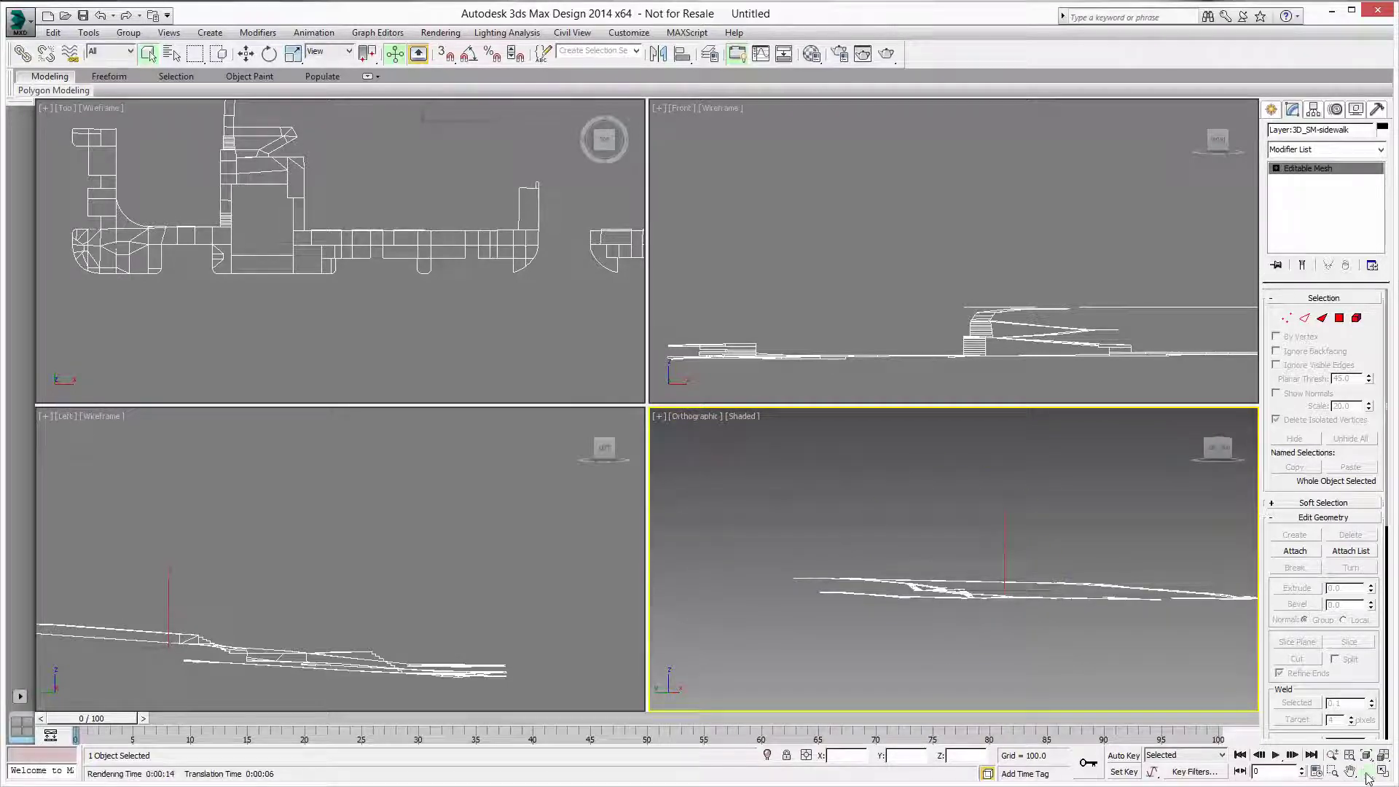
{"action": "left_click", "coordinate": [1367, 771]}
{"action": "left_click_drag", "start_coordinate": [948, 552], "coordinate": [917, 605]}
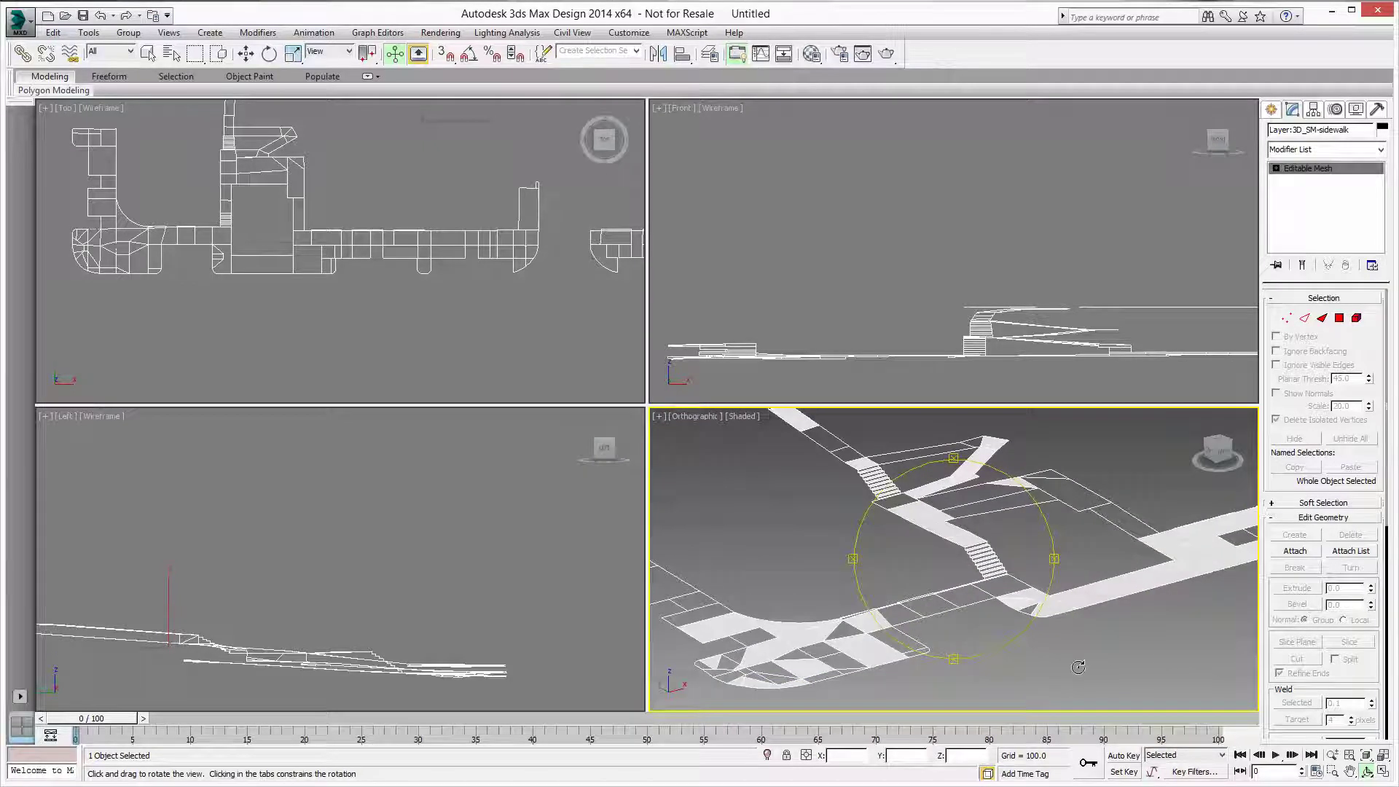
{"action": "left_click_drag", "start_coordinate": [921, 573], "coordinate": [928, 617]}
{"action": "scroll", "coordinate": [958, 587], "scroll_direction": "up", "scroll_amount": 2}
{"action": "middle_click_drag", "start_coordinate": [957, 588], "coordinate": [922, 593]}
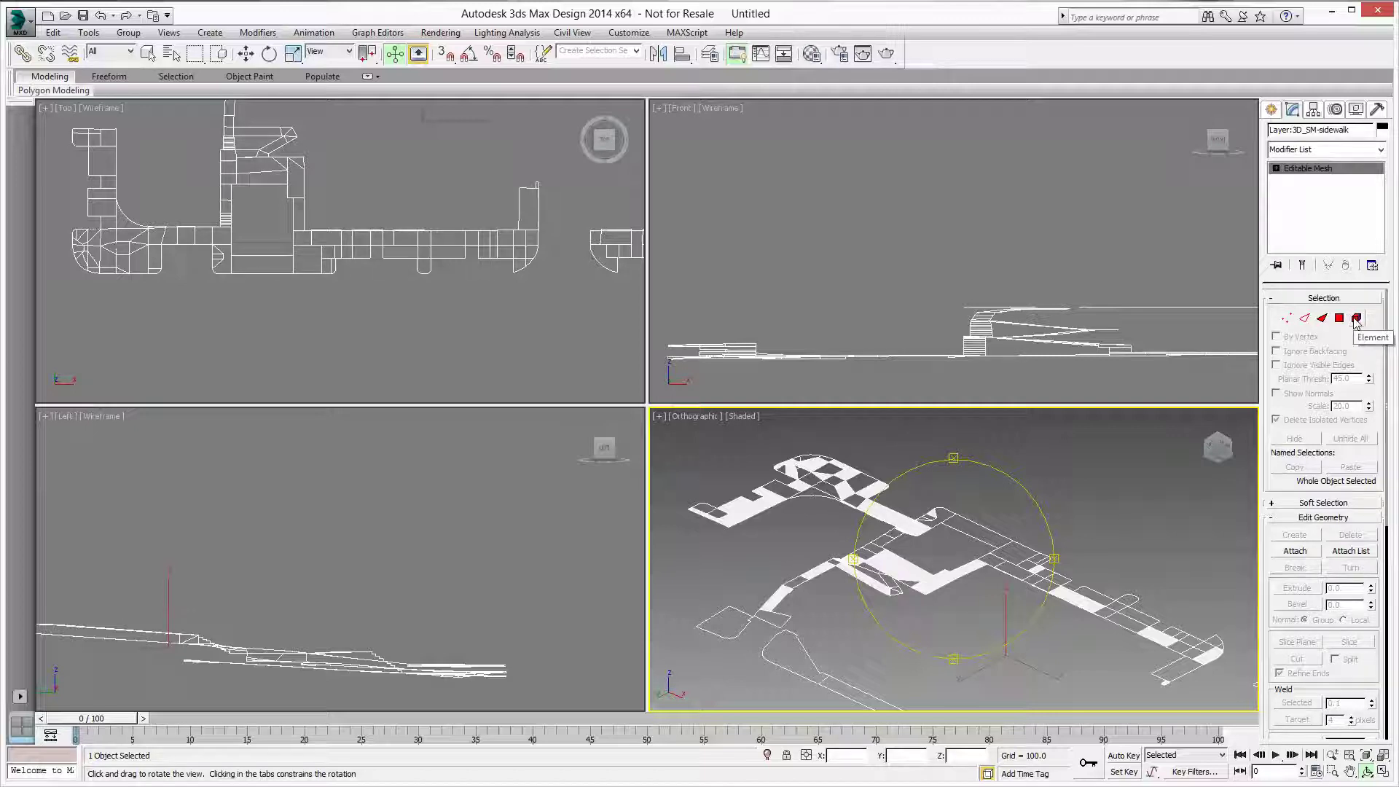
At Polygon level, select the white faces along the sidewalk's short arm and several at the rounded corner, flip their normals, and clear the selection.
{"action": "left_click", "coordinate": [1339, 317]}
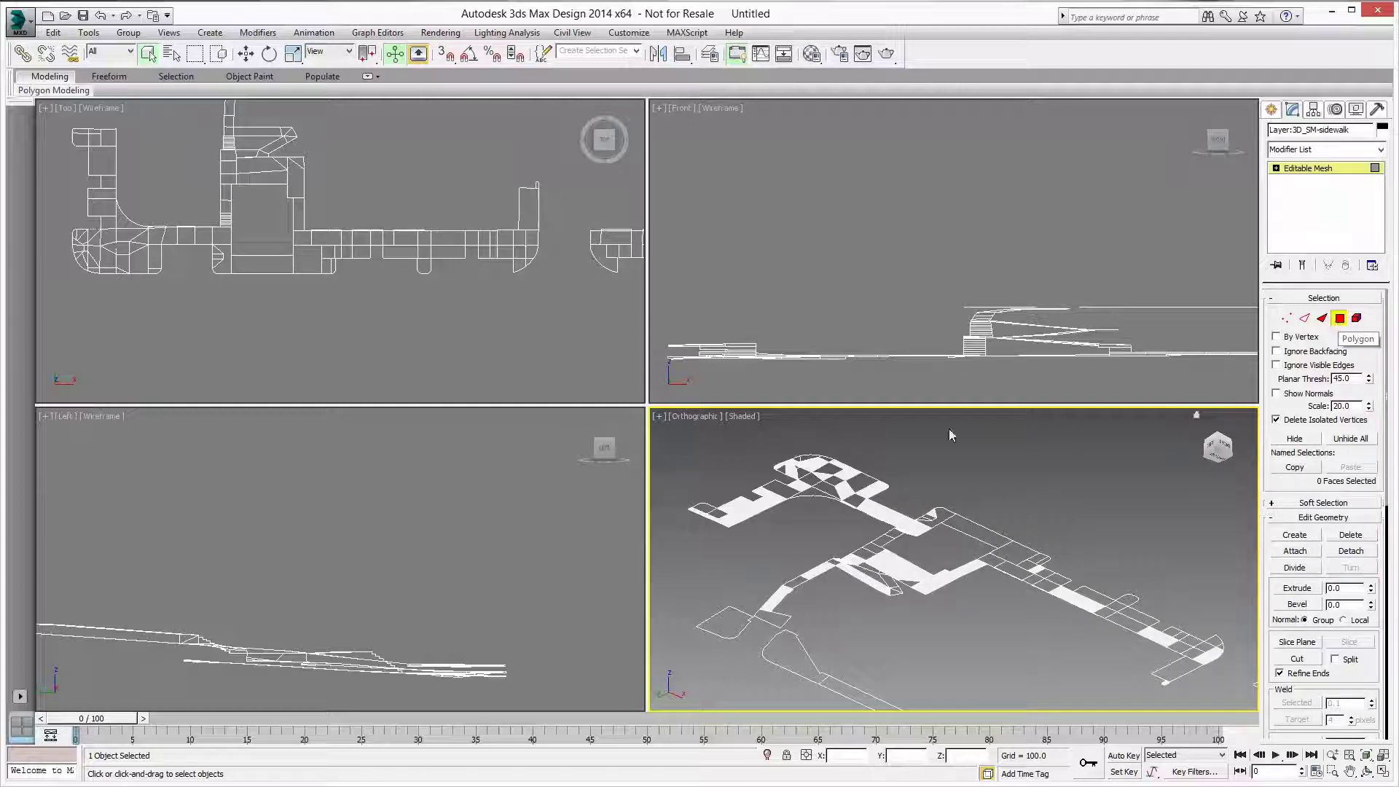
{"action": "left_click", "coordinate": [738, 508]}
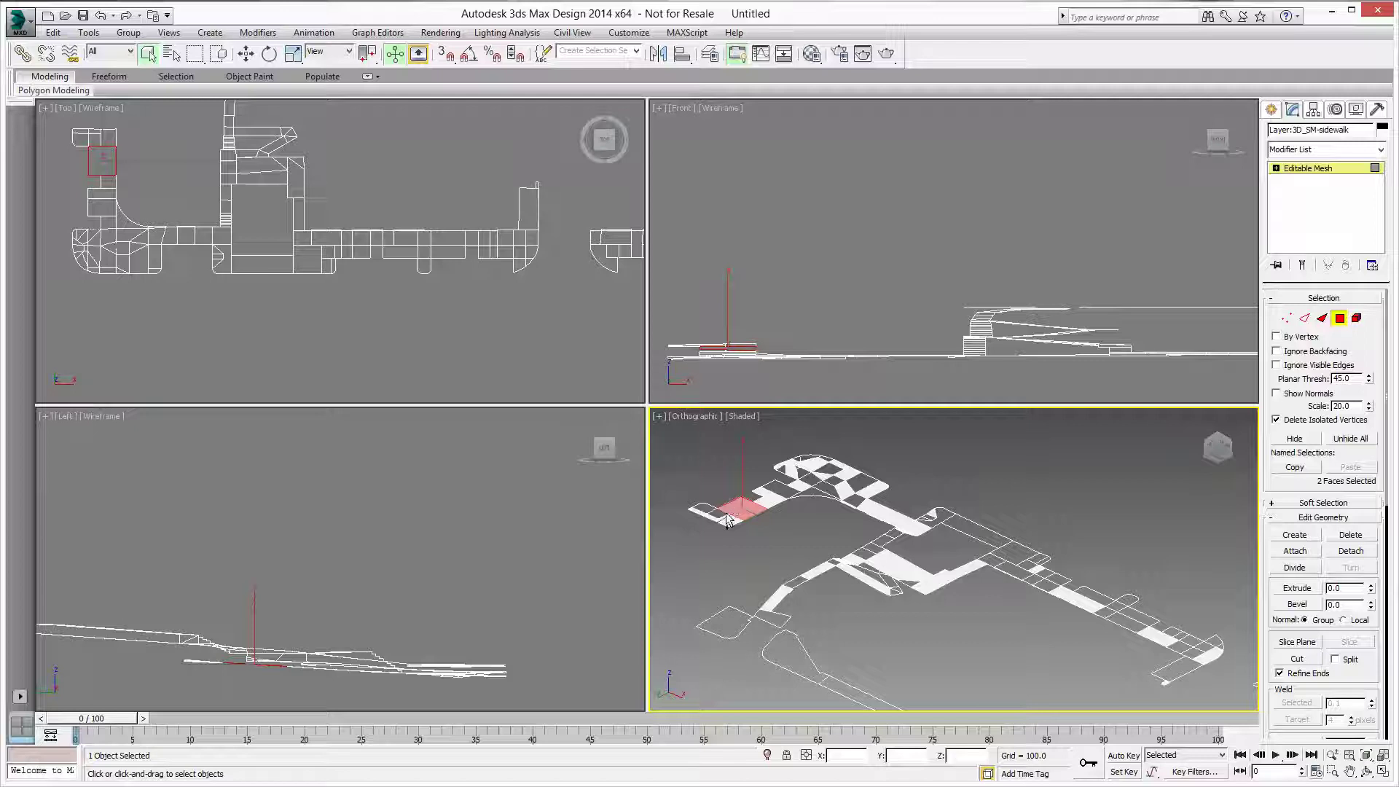
{"action": "left_click", "coordinate": [722, 522], "text": "ctrl"}
{"action": "left_click", "coordinate": [703, 514], "text": "ctrl"}
{"action": "left_click", "coordinate": [753, 508], "text": "ctrl"}
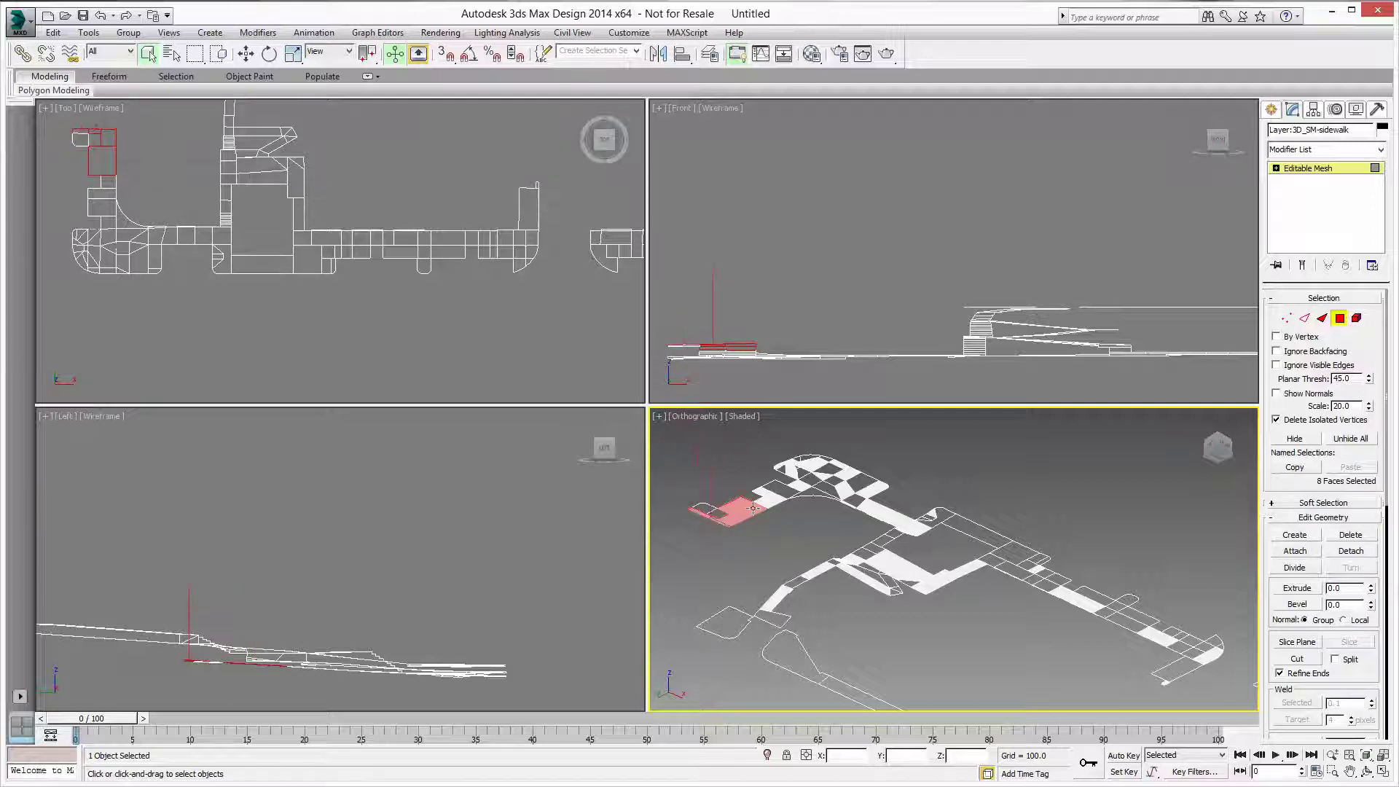
{"action": "left_click", "coordinate": [765, 503], "text": "ctrl"}
{"action": "left_click", "coordinate": [776, 494], "text": "ctrl"}
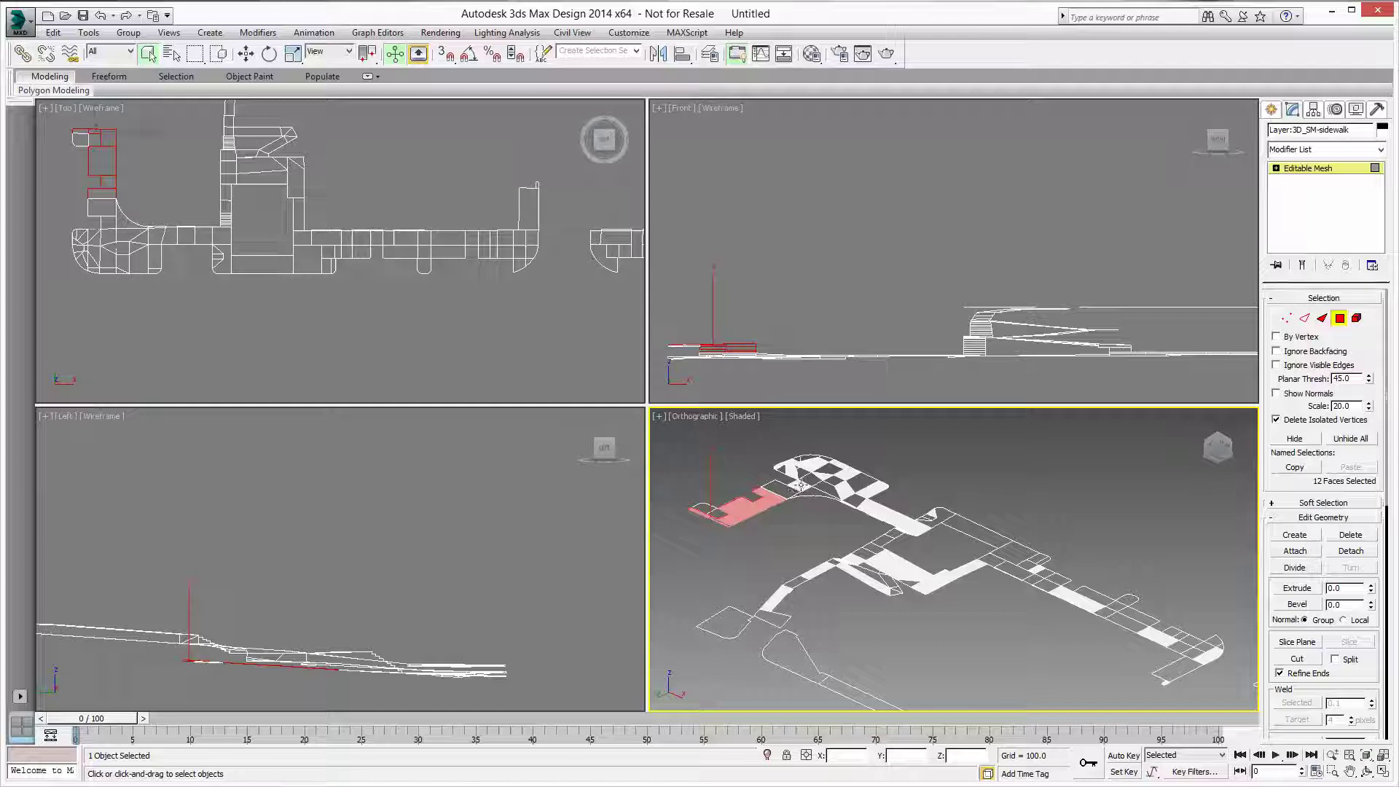
{"action": "left_click", "coordinate": [799, 486], "text": "ctrl"}
{"action": "left_click", "coordinate": [805, 471], "text": "ctrl"}
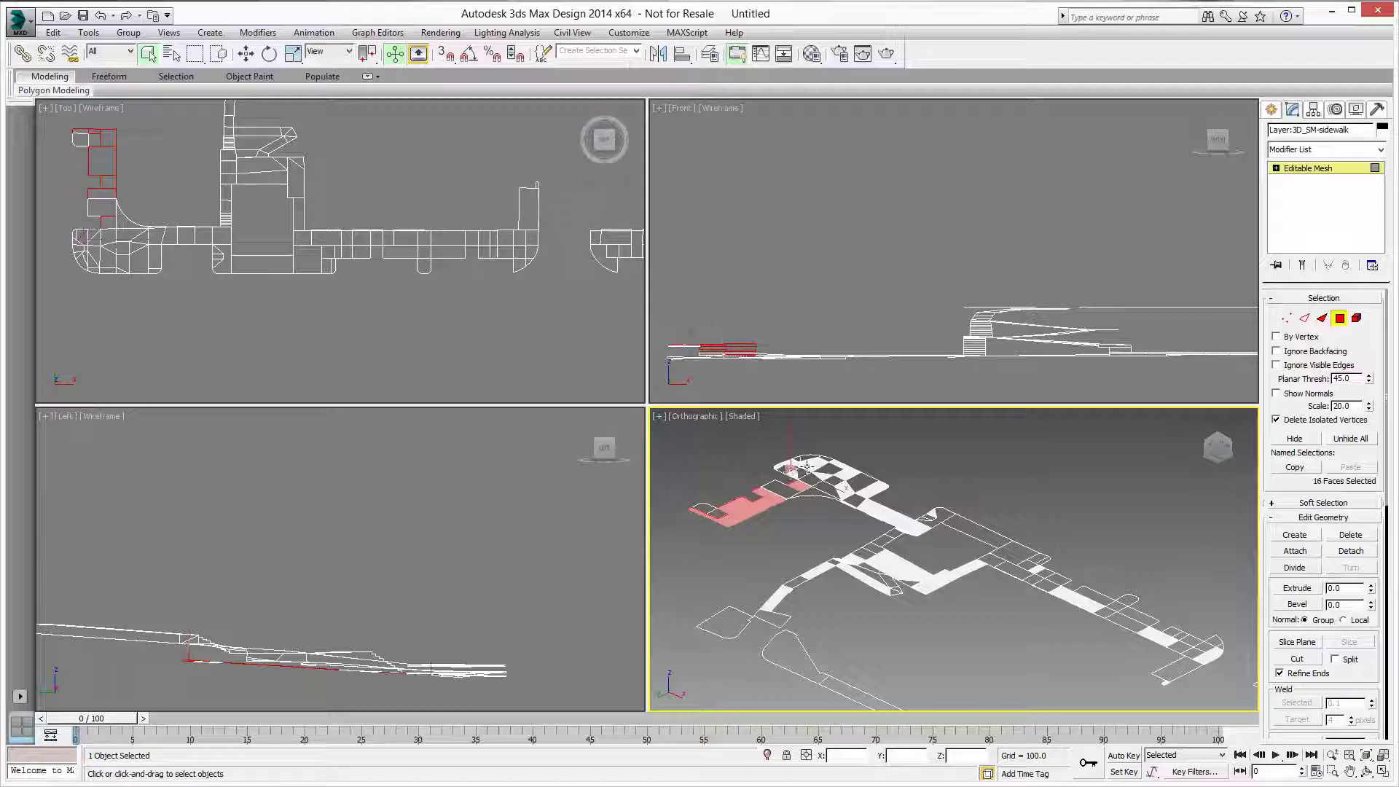
{"action": "left_click", "coordinate": [813, 468], "text": "ctrl"}
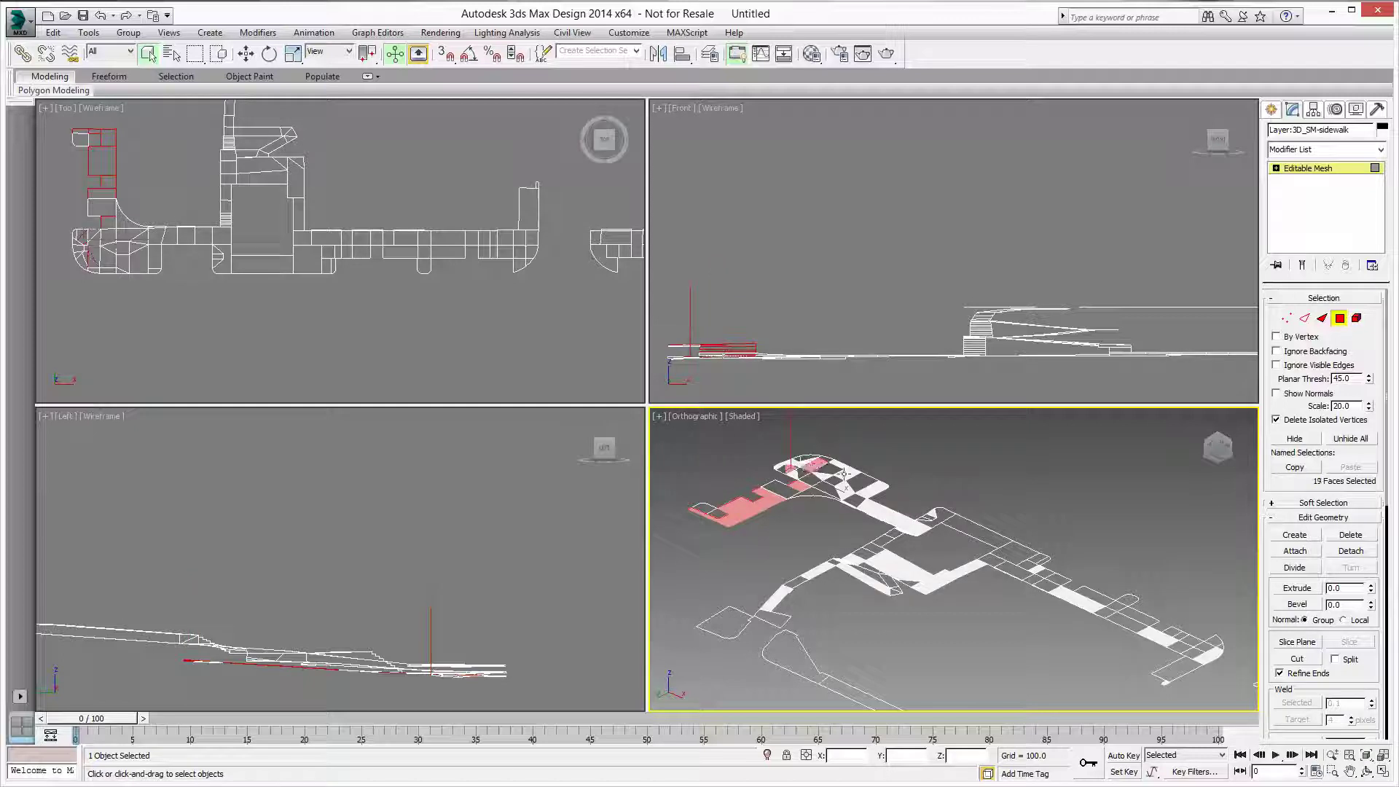
{"action": "left_click", "coordinate": [847, 476], "text": "ctrl"}
{"action": "left_click", "coordinate": [866, 492], "text": "ctrl"}
{"action": "left_click", "coordinate": [844, 487], "text": "ctrl"}
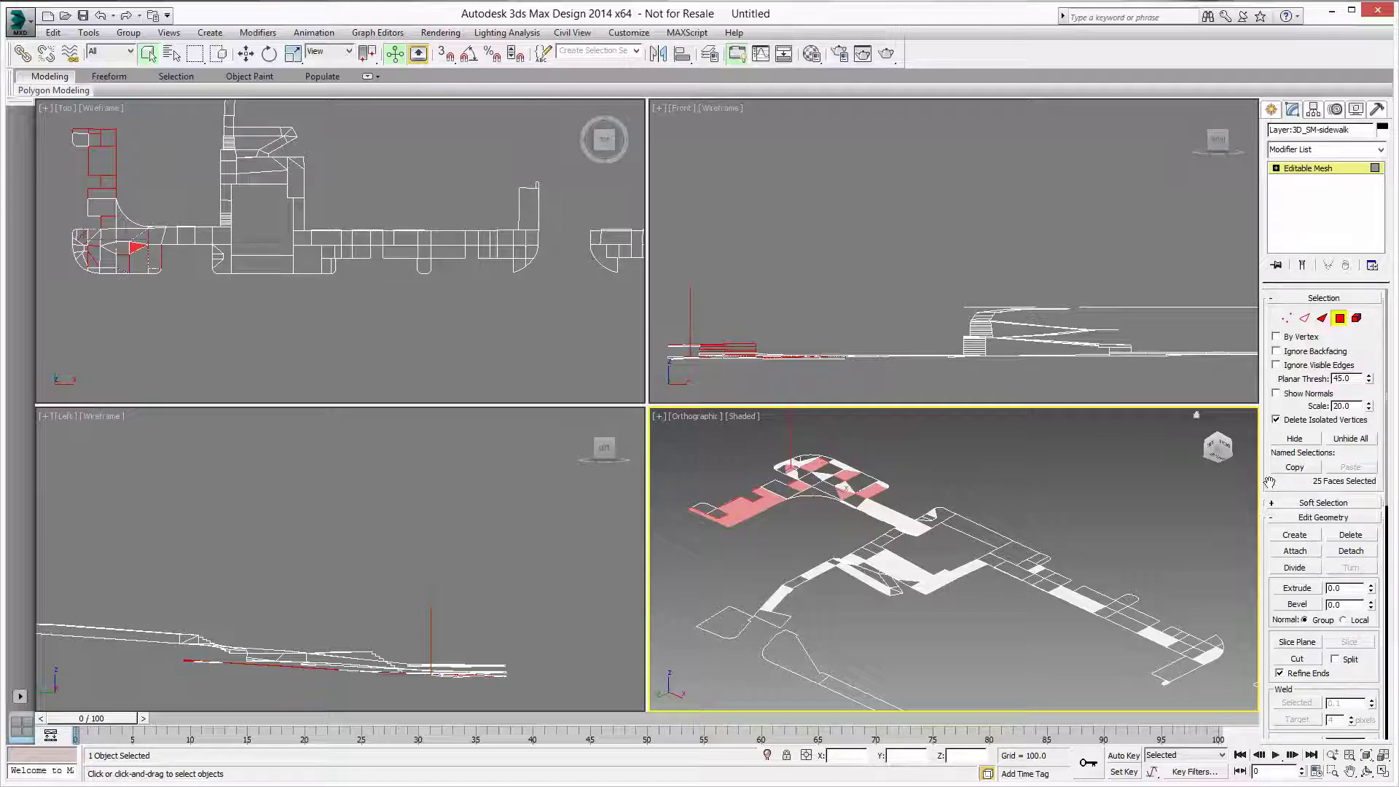
{"action": "left_click_drag", "start_coordinate": [1272, 481], "coordinate": [1286, 224]}
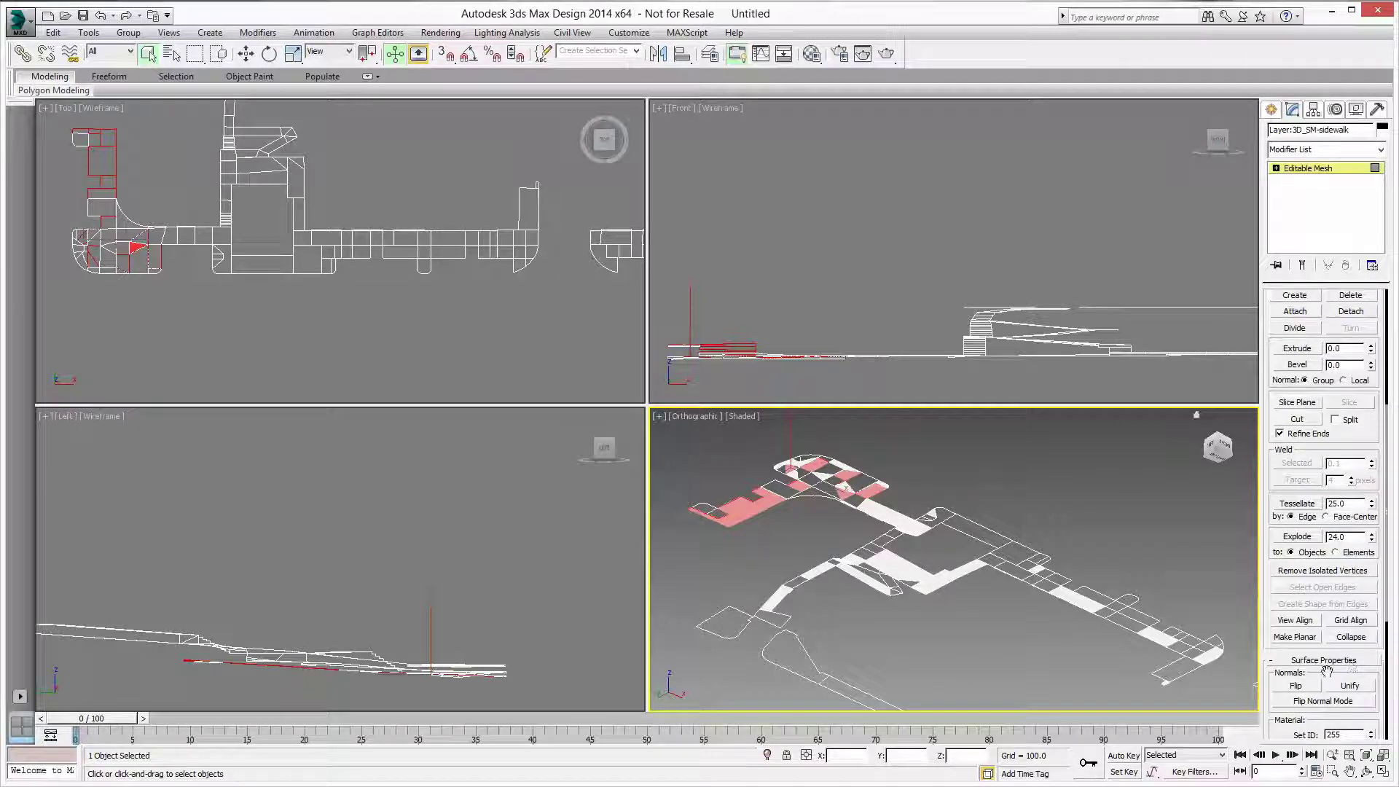
{"action": "left_click", "coordinate": [1295, 686]}
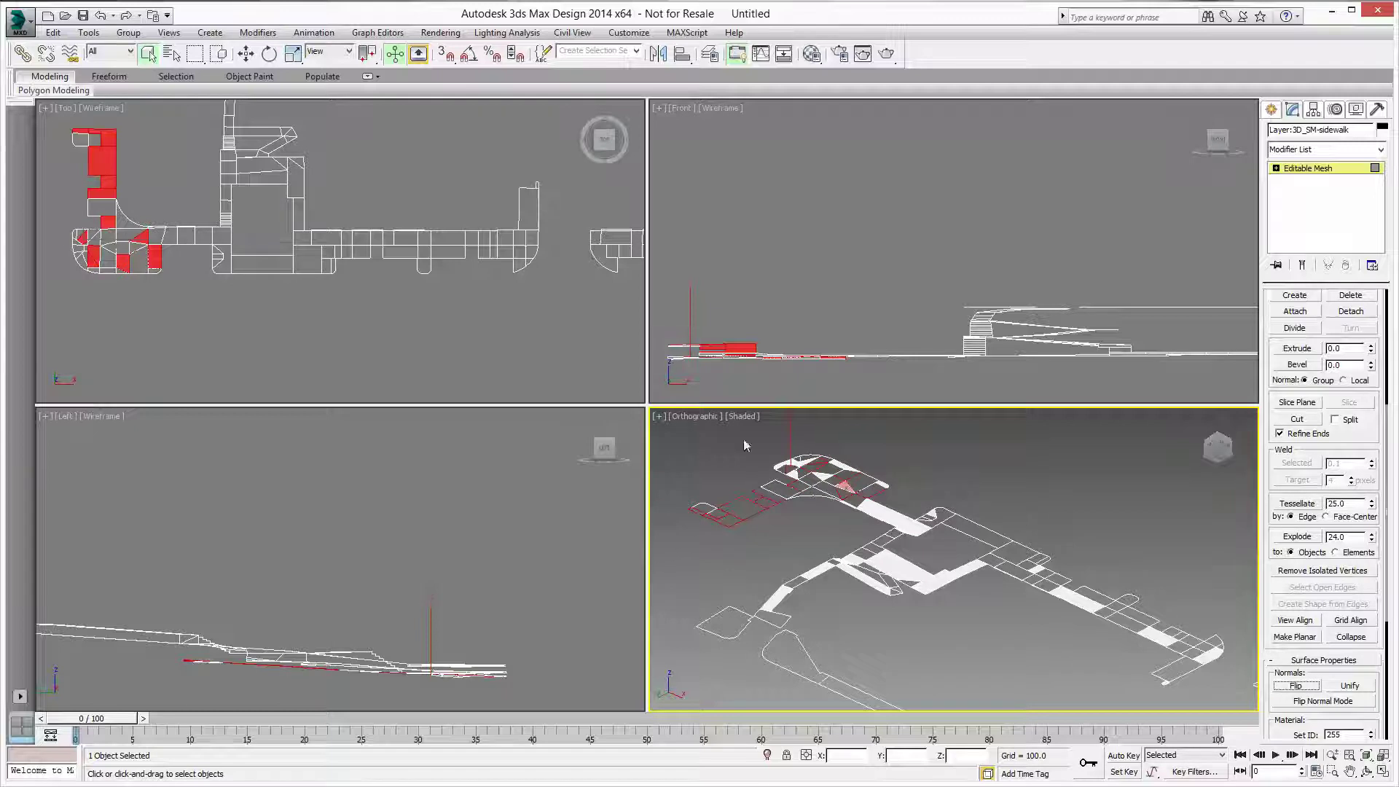
{"action": "left_click", "coordinate": [928, 455]}
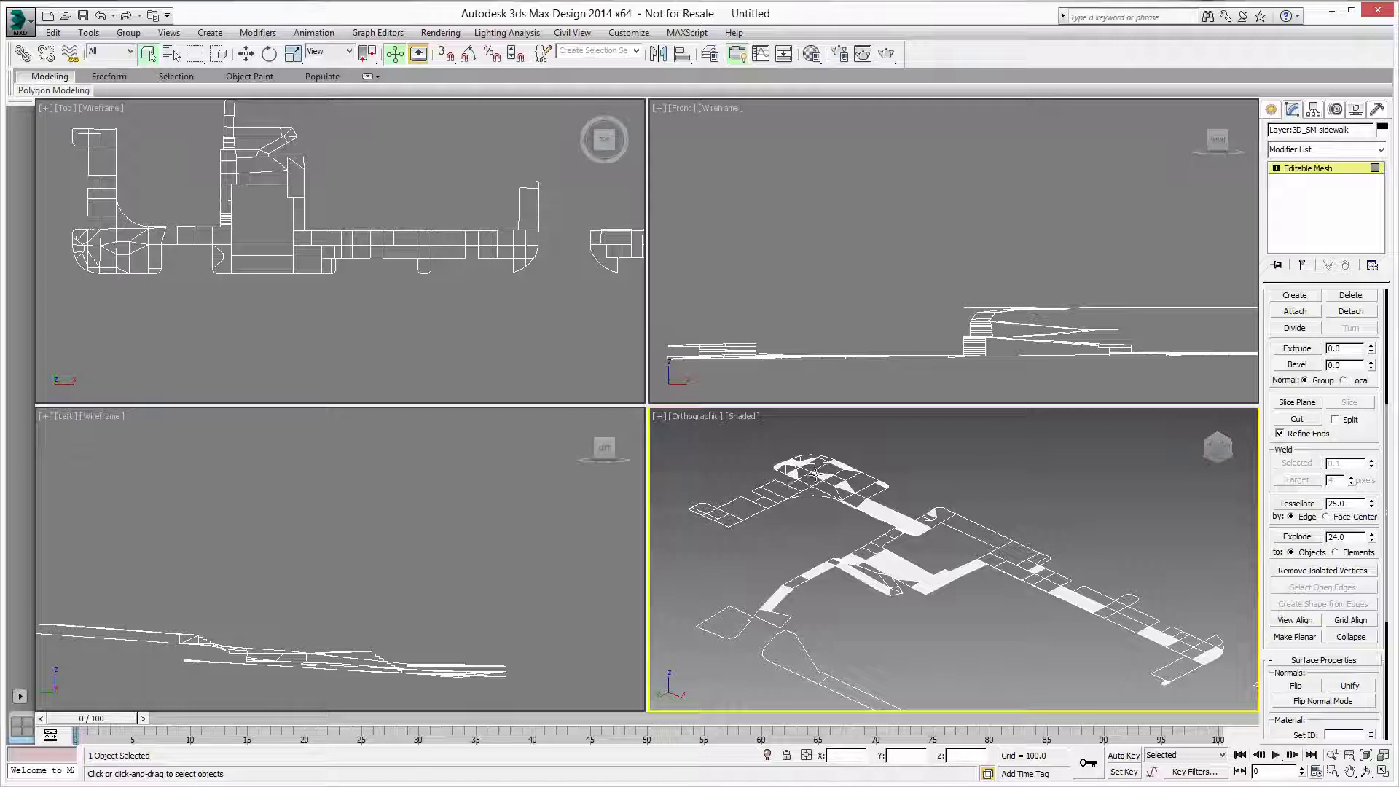
Select the white faces across the sidewalk's rounded end and along the adjoining straight strip, and flip their normals.
{"action": "scroll", "coordinate": [815, 475], "scroll_direction": "up", "scroll_amount": 6}
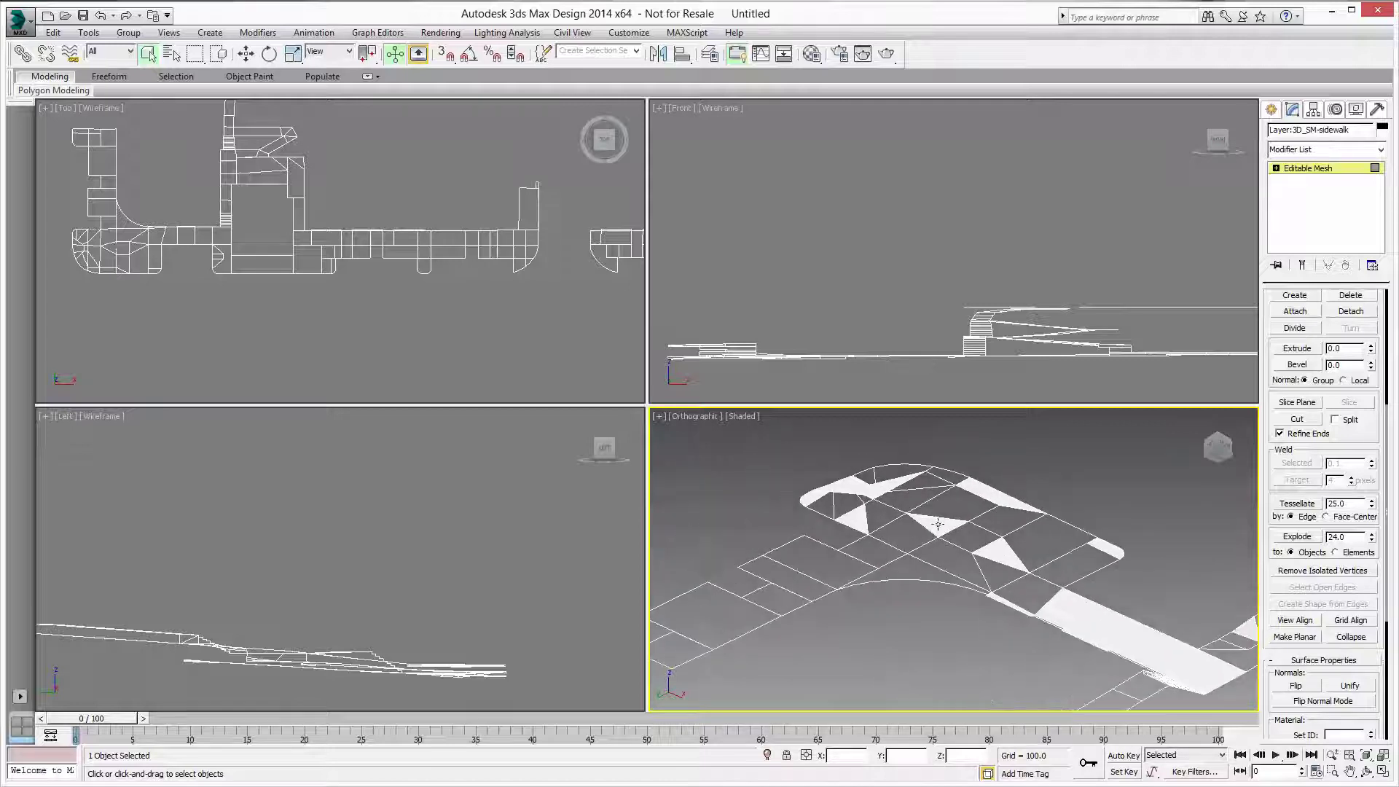
{"action": "left_click", "coordinate": [937, 525]}
{"action": "left_click", "coordinate": [862, 518], "text": "ctrl"}
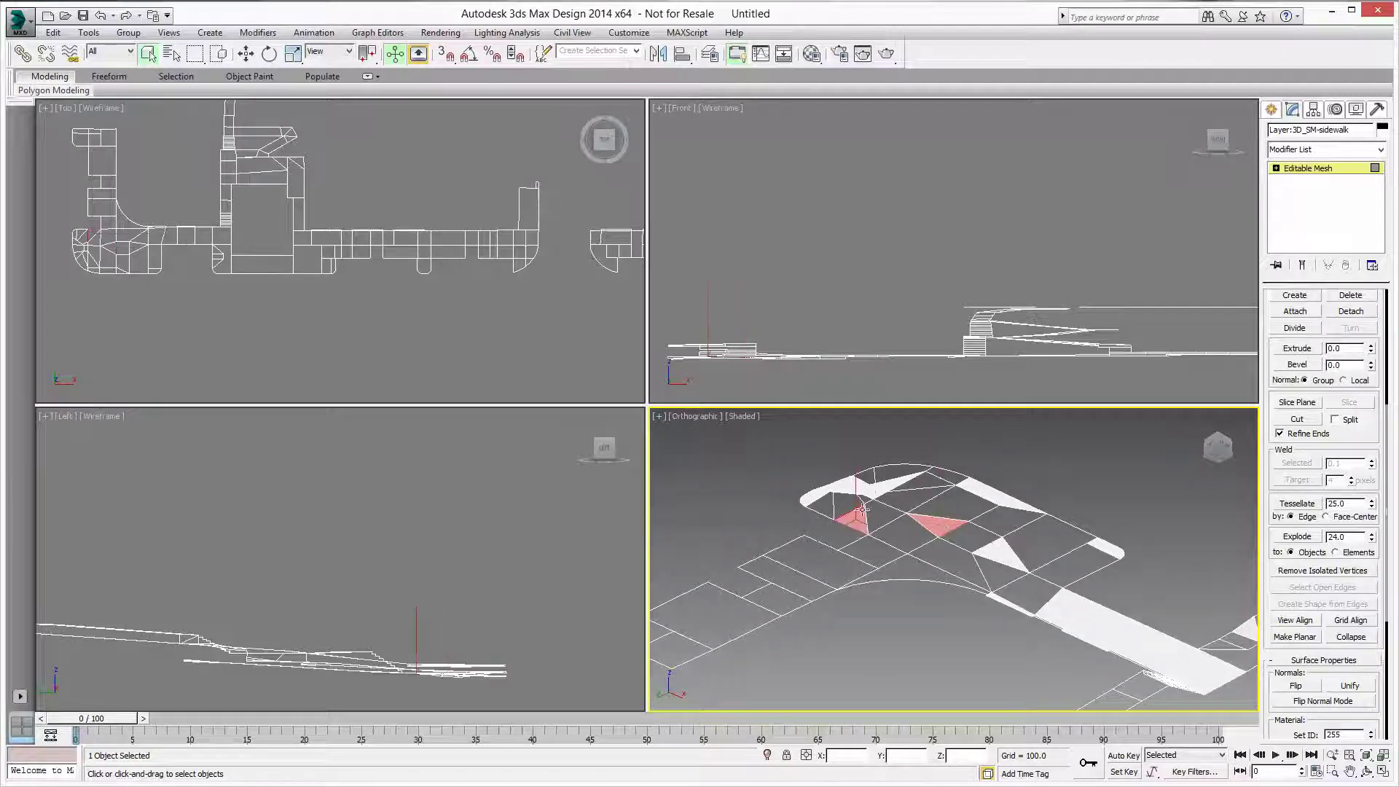
{"action": "left_click", "coordinate": [884, 486], "text": "ctrl"}
{"action": "left_click", "coordinate": [870, 493], "text": "ctrl"}
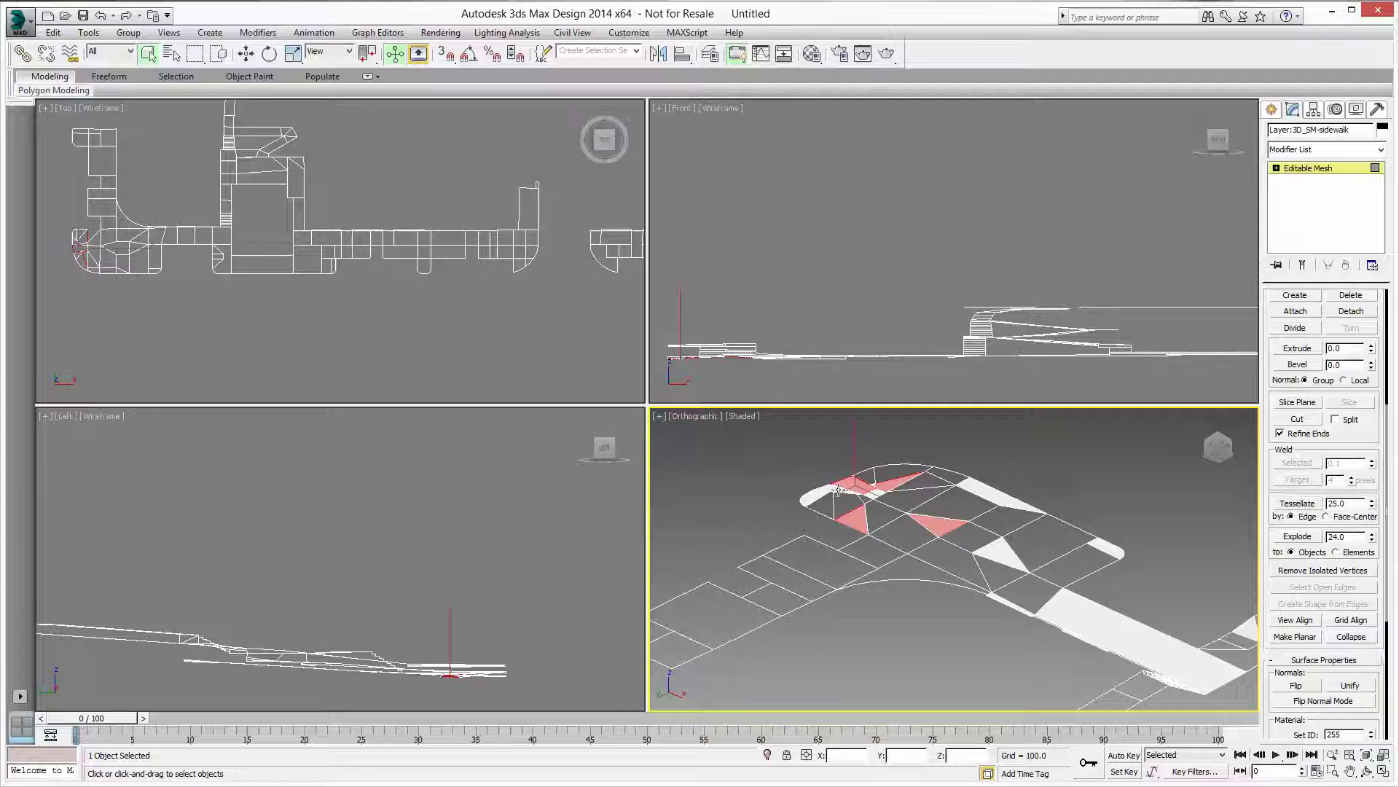
{"action": "left_click", "coordinate": [836, 489], "text": "ctrl"}
{"action": "left_click", "coordinate": [816, 496], "text": "ctrl"}
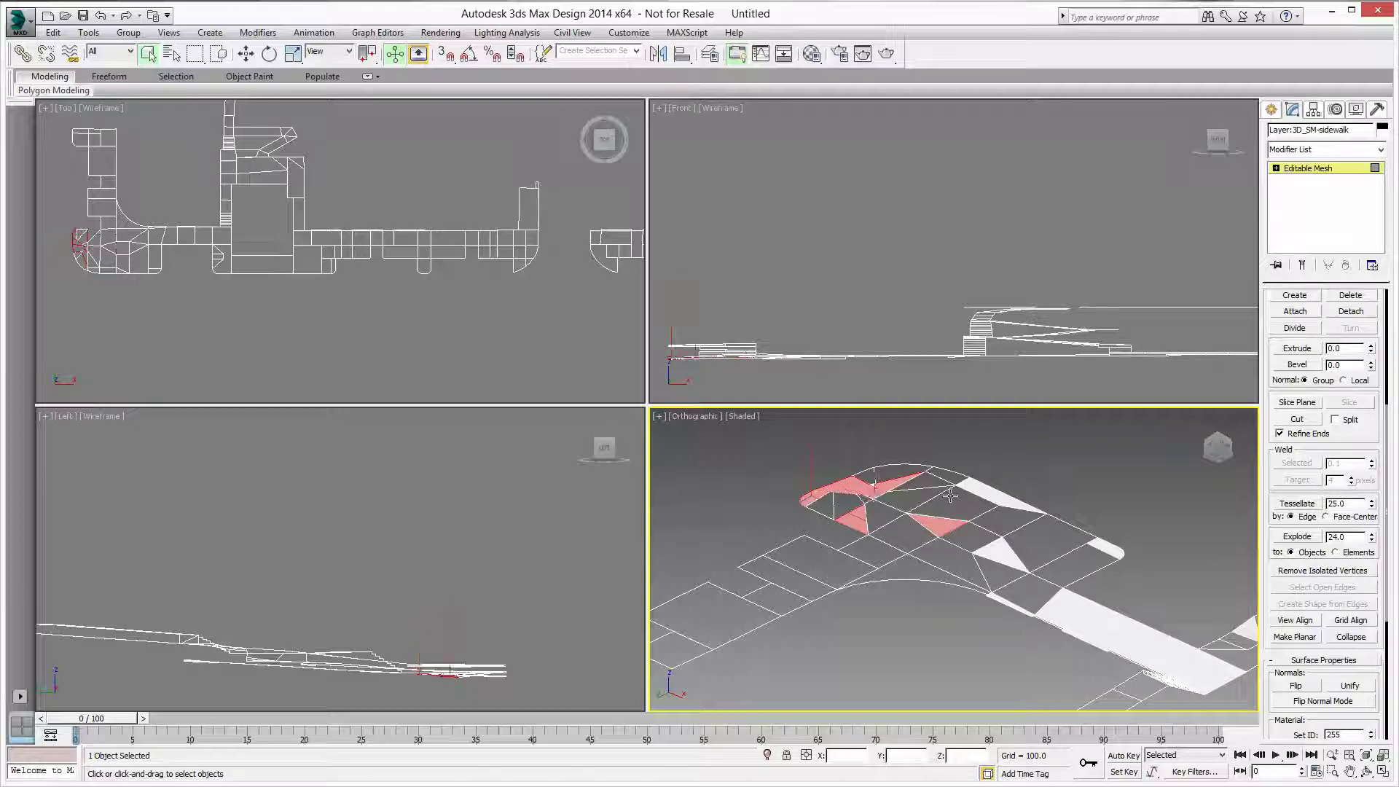
{"action": "left_click", "coordinate": [980, 493], "text": "ctrl"}
{"action": "left_click", "coordinate": [997, 553], "text": "ctrl"}
{"action": "left_click", "coordinate": [1017, 503], "text": "ctrl"}
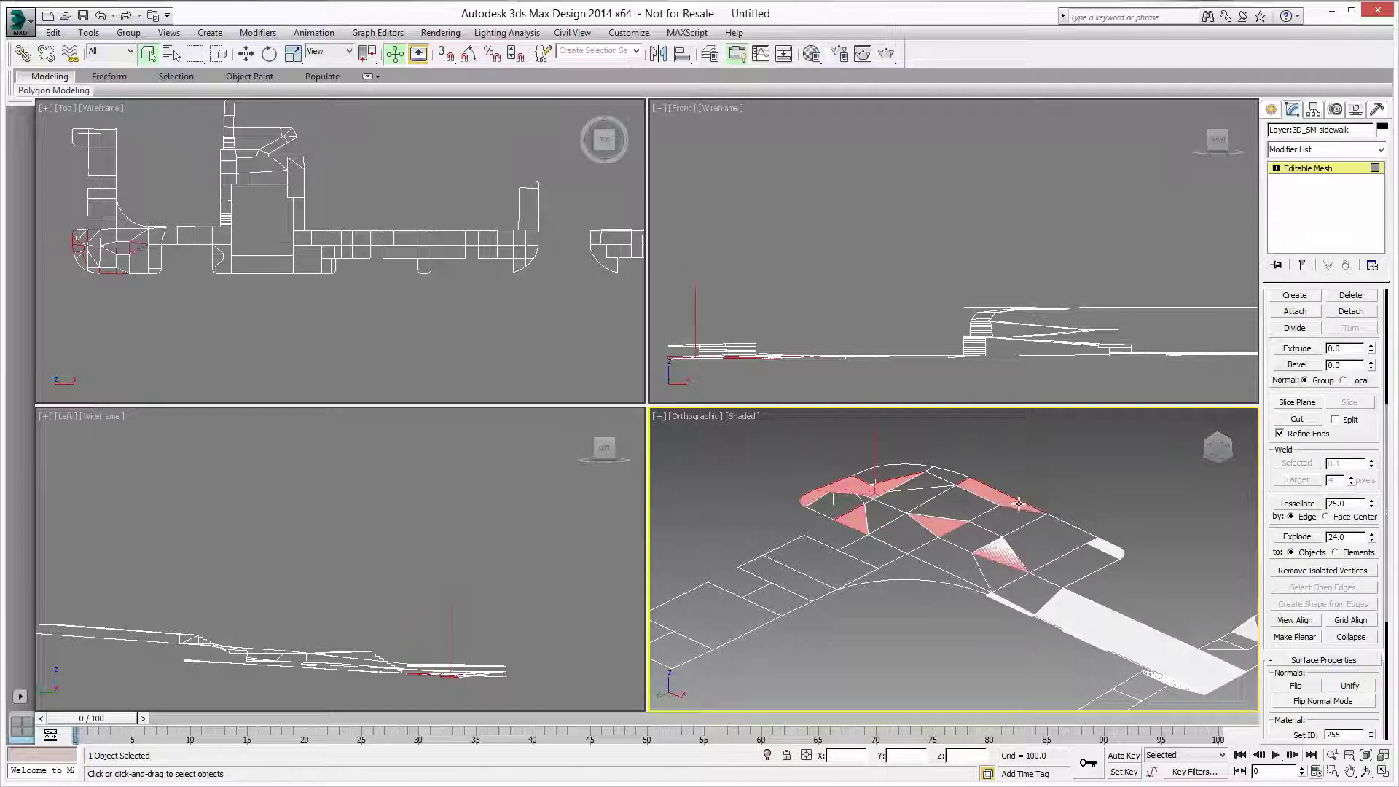
{"action": "left_click", "coordinate": [1102, 545], "text": "ctrl"}
{"action": "left_click", "coordinate": [1055, 616], "text": "ctrl"}
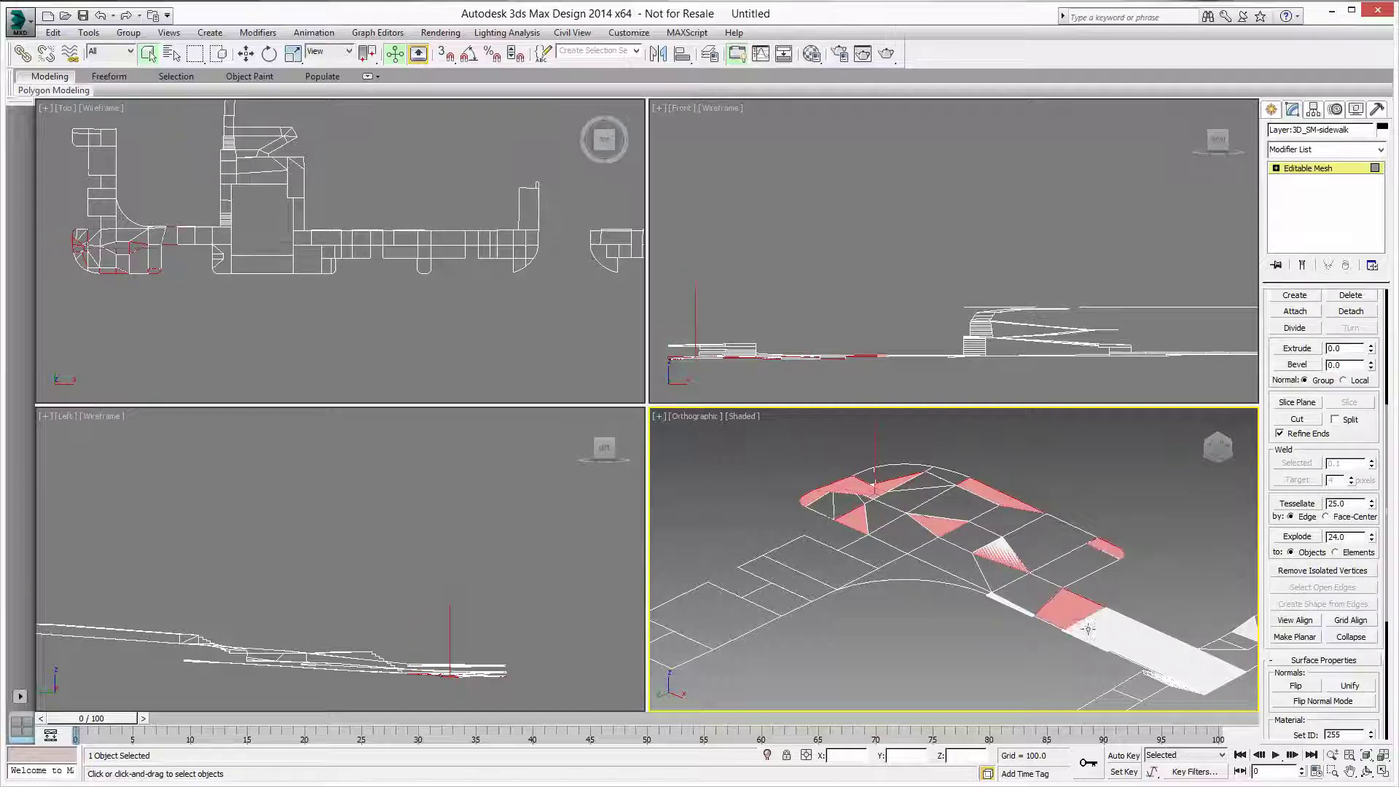
{"action": "left_click", "coordinate": [1102, 631], "text": "ctrl"}
{"action": "left_click", "coordinate": [1006, 603], "text": "ctrl"}
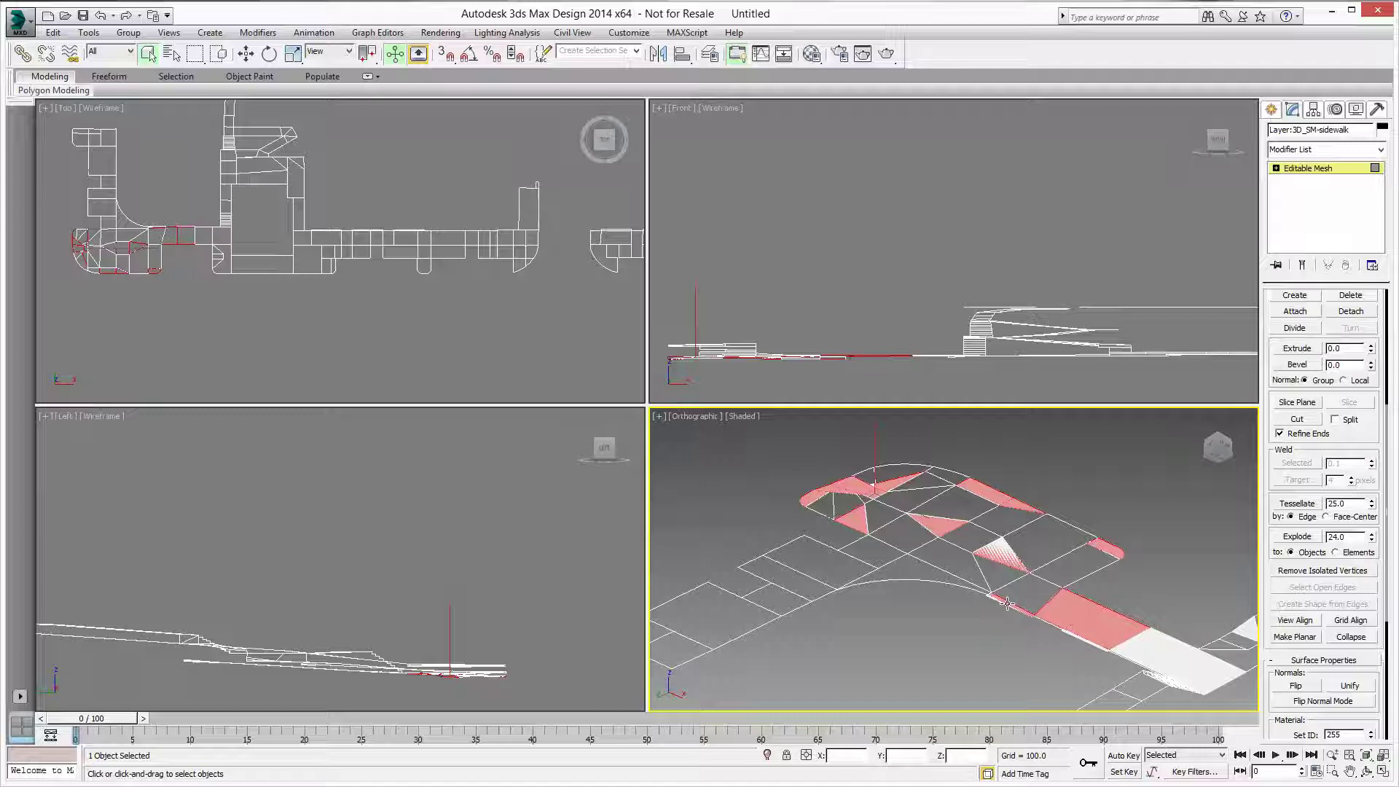
{"action": "left_click", "coordinate": [1143, 643], "text": "ctrl"}
{"action": "left_click", "coordinate": [1296, 685]}
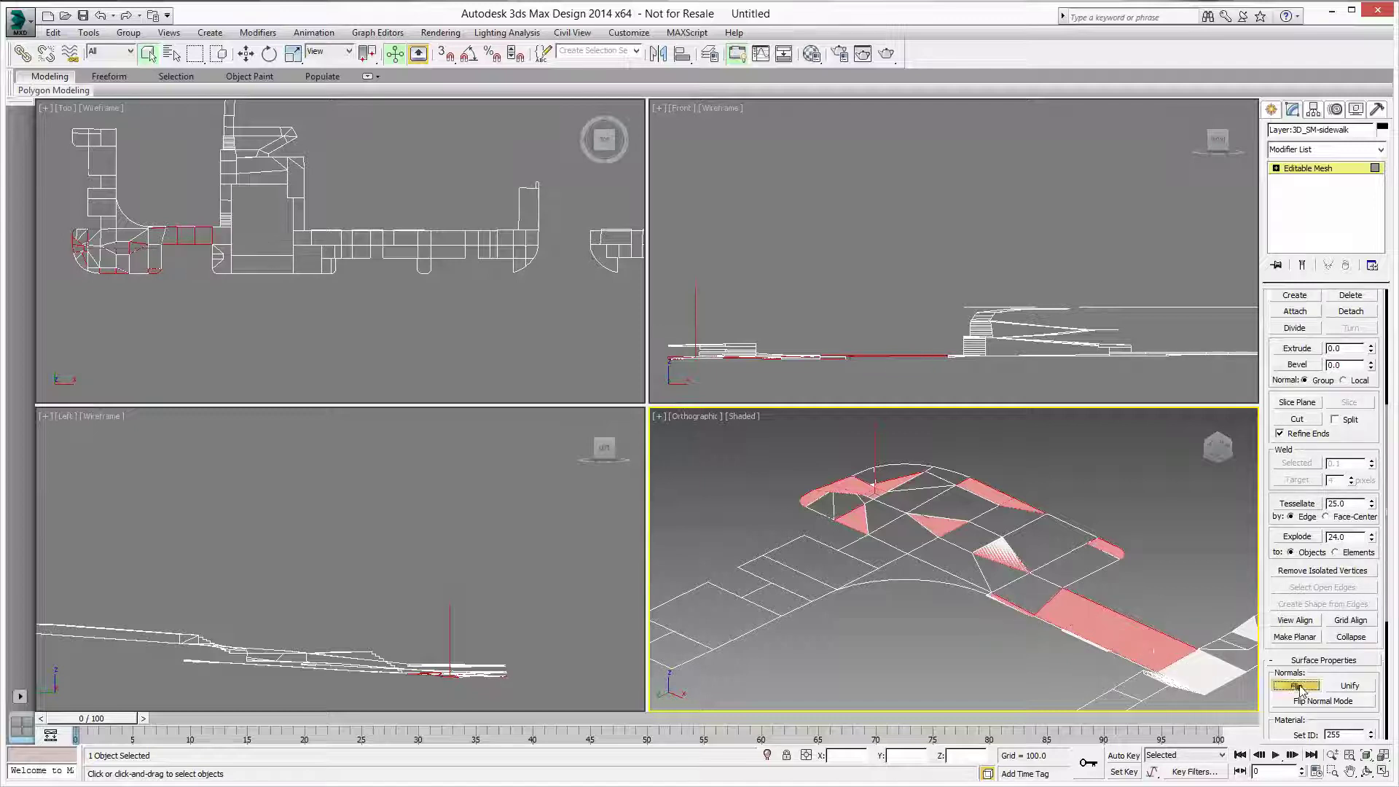
Clear the selection and flip the normal of the white triangle left near the sidewalk's rounded end.
{"action": "left_click", "coordinate": [1367, 771]}
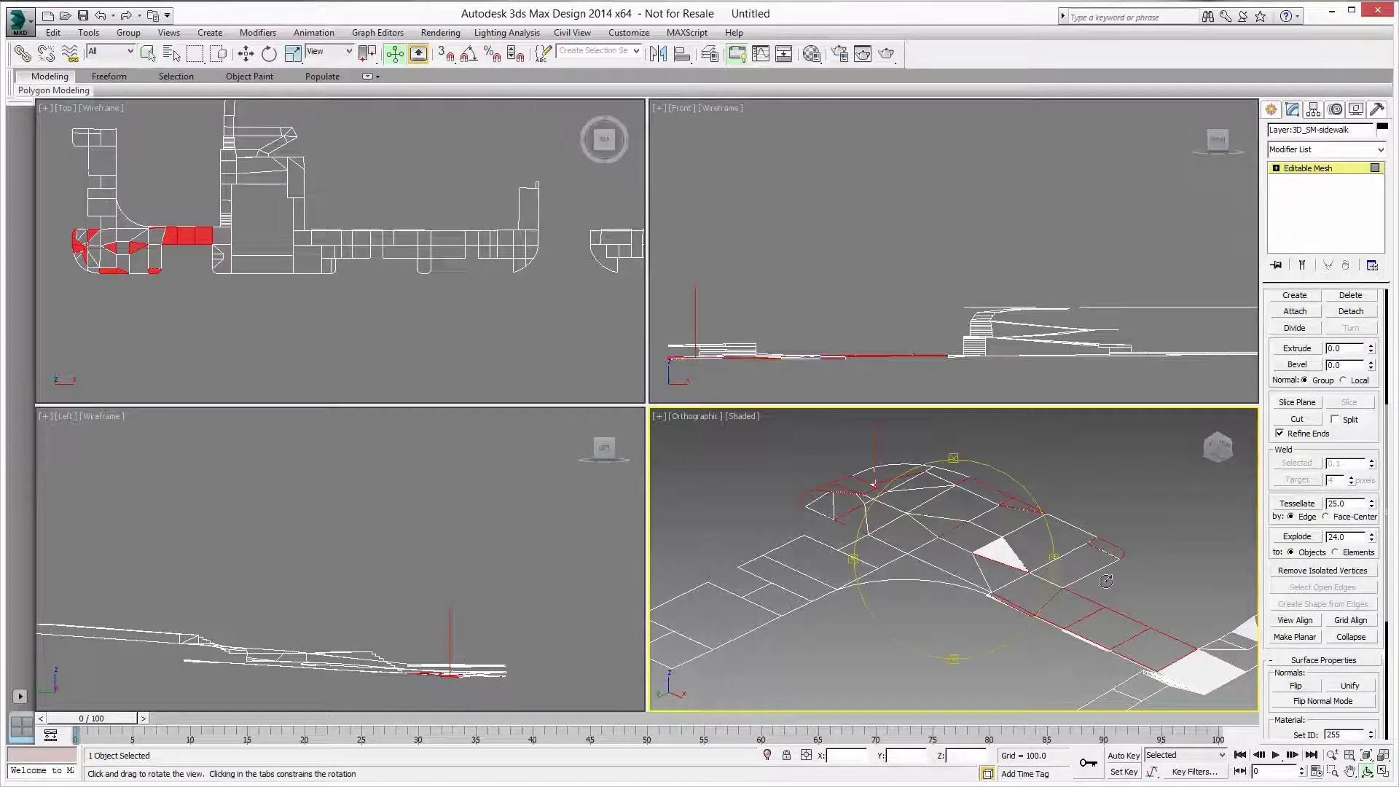
{"action": "left_click_drag", "start_coordinate": [1056, 567], "coordinate": [962, 496]}
{"action": "mouse_move", "coordinate": [871, 505]}
{"action": "left_mouse_down"}
{"action": "mouse_move", "coordinate": [984, 653]}
{"action": "mouse_move", "coordinate": [892, 503]}
{"action": "left_mouse_up"}
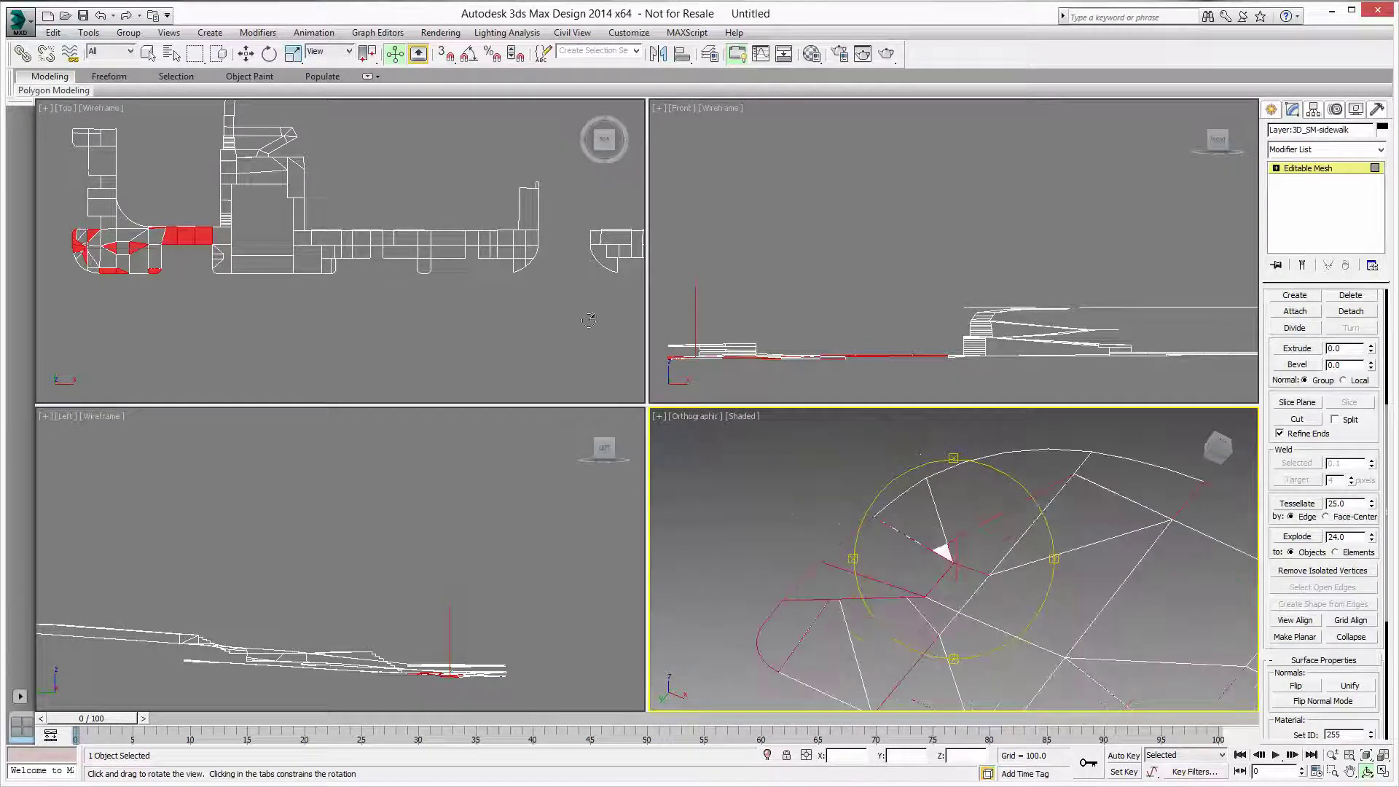
{"action": "left_click", "coordinate": [148, 54]}
{"action": "left_click", "coordinate": [805, 472]}
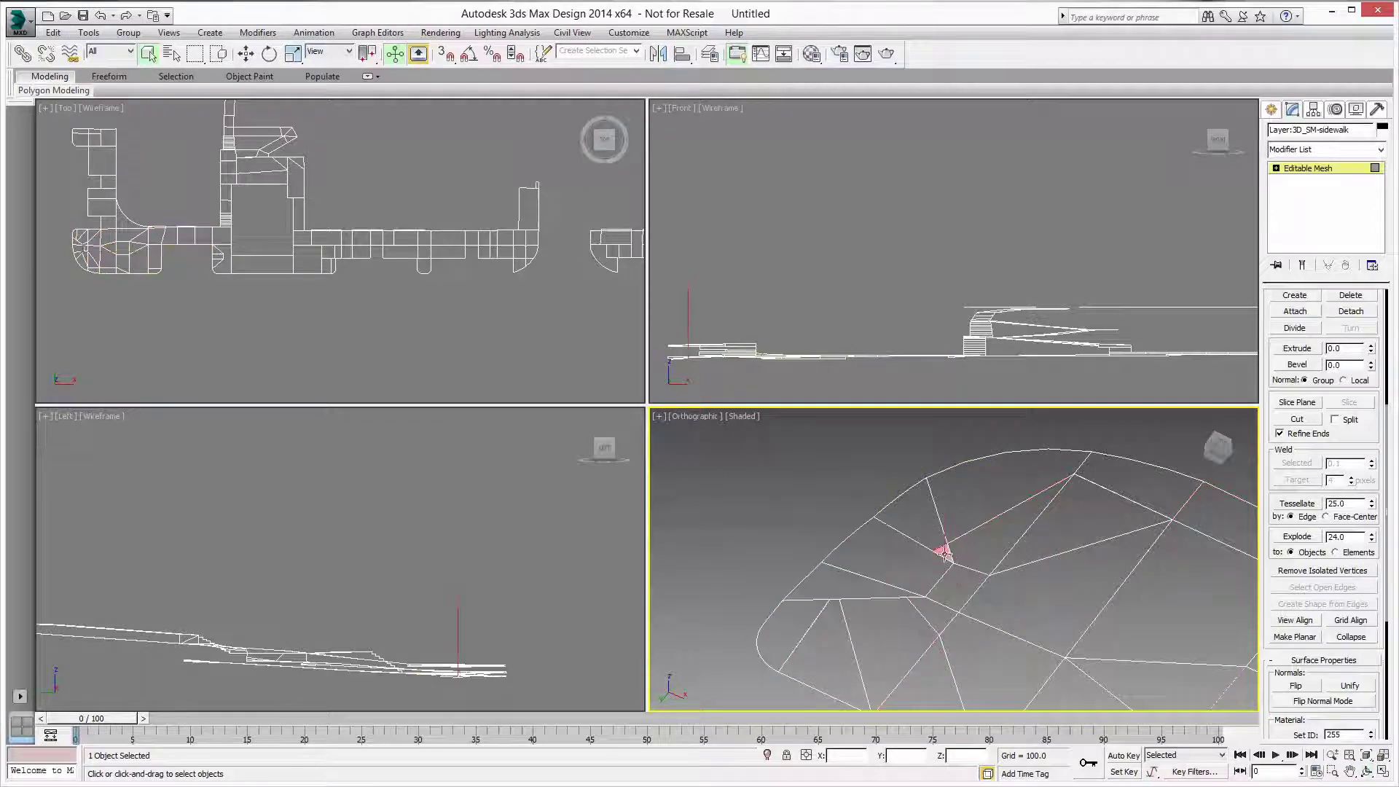
{"action": "middle_click_drag", "start_coordinate": [945, 557], "coordinate": [885, 480], "text": "alt"}
{"action": "left_click", "coordinate": [1061, 594]}
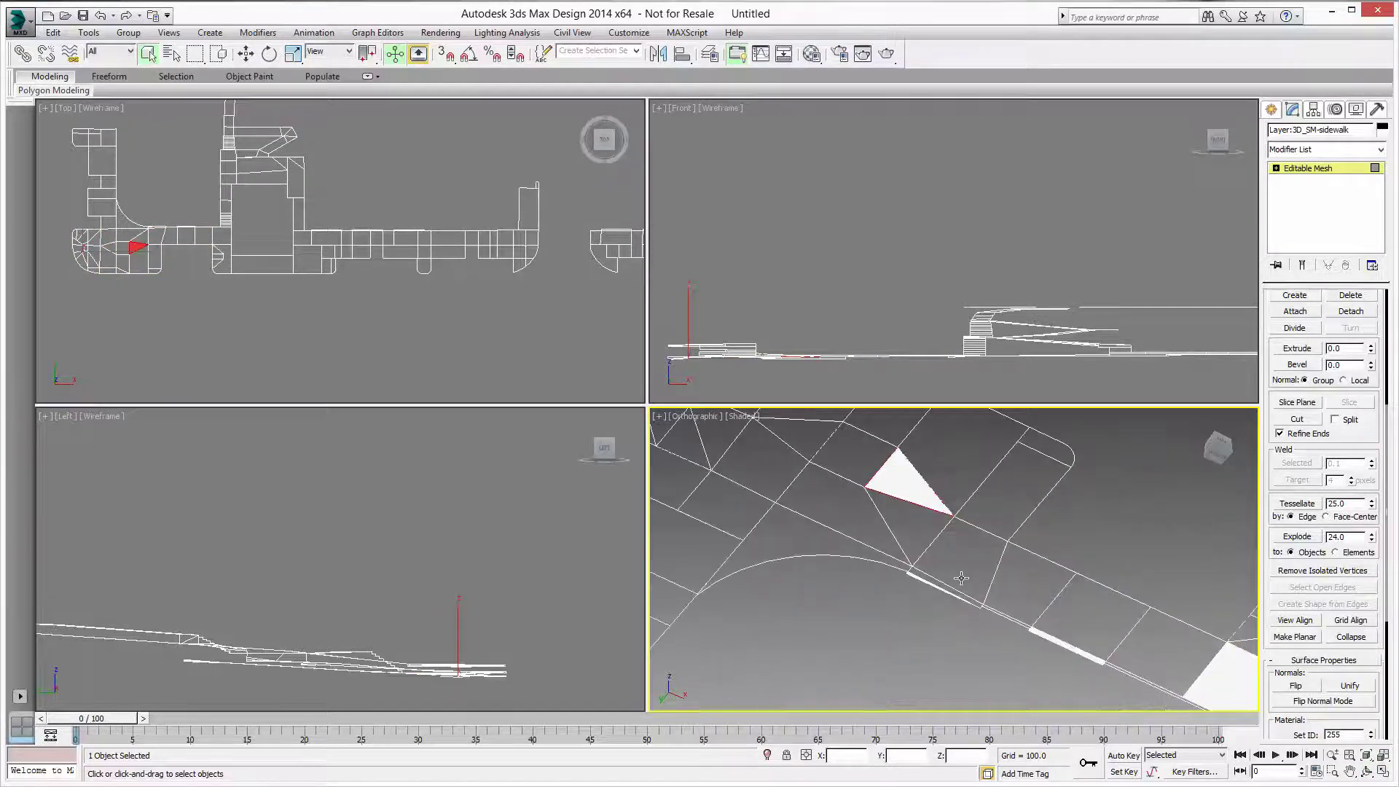
Add the thin white curb slivers, the faces beside the stairs and the large faces around the rectangular opening, and flip their normals.
{"action": "scroll", "coordinate": [927, 583], "scroll_direction": "up", "scroll_amount": 2}
{"action": "left_click", "coordinate": [917, 578], "text": "ctrl"}
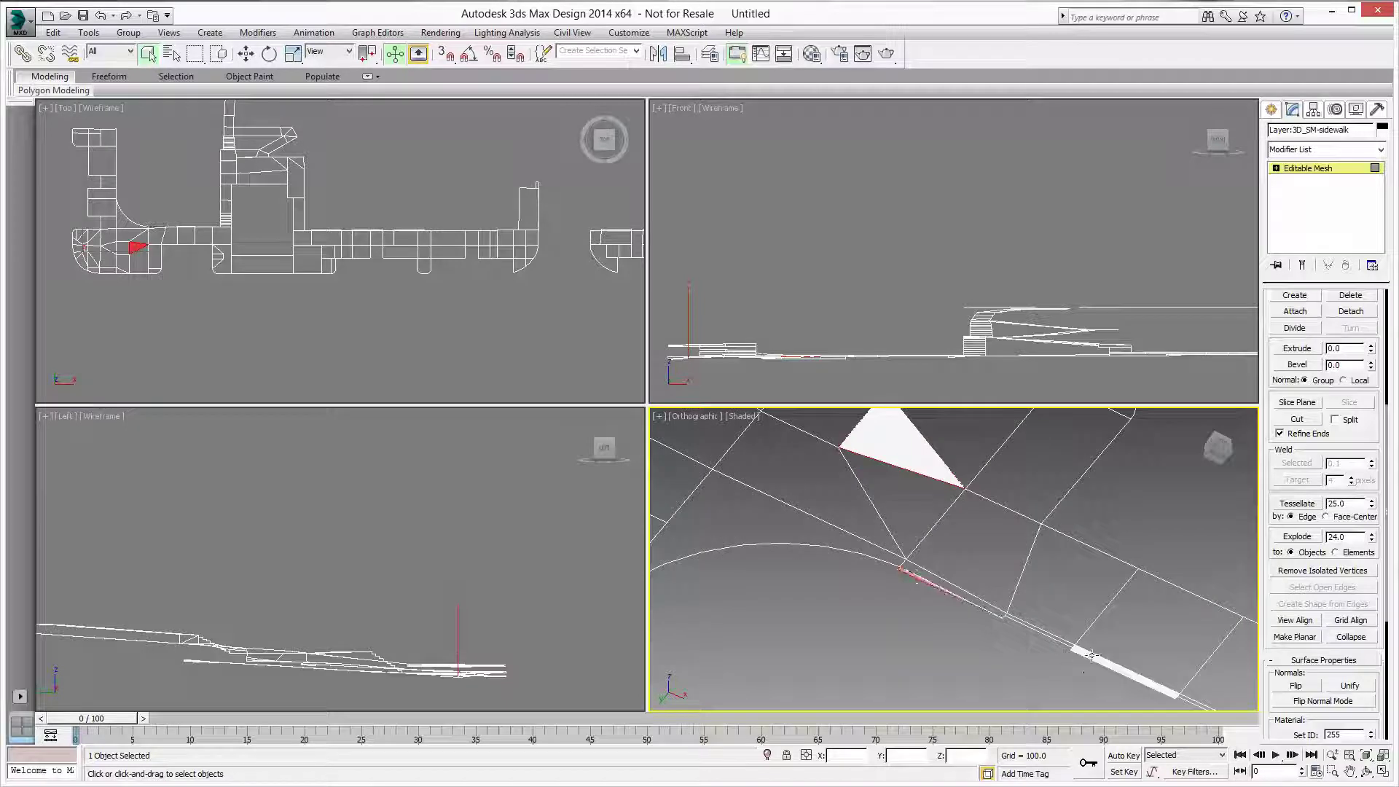
{"action": "left_click", "coordinate": [1091, 655], "text": "ctrl"}
{"action": "middle_click_drag", "start_coordinate": [1091, 655], "coordinate": [923, 570]}
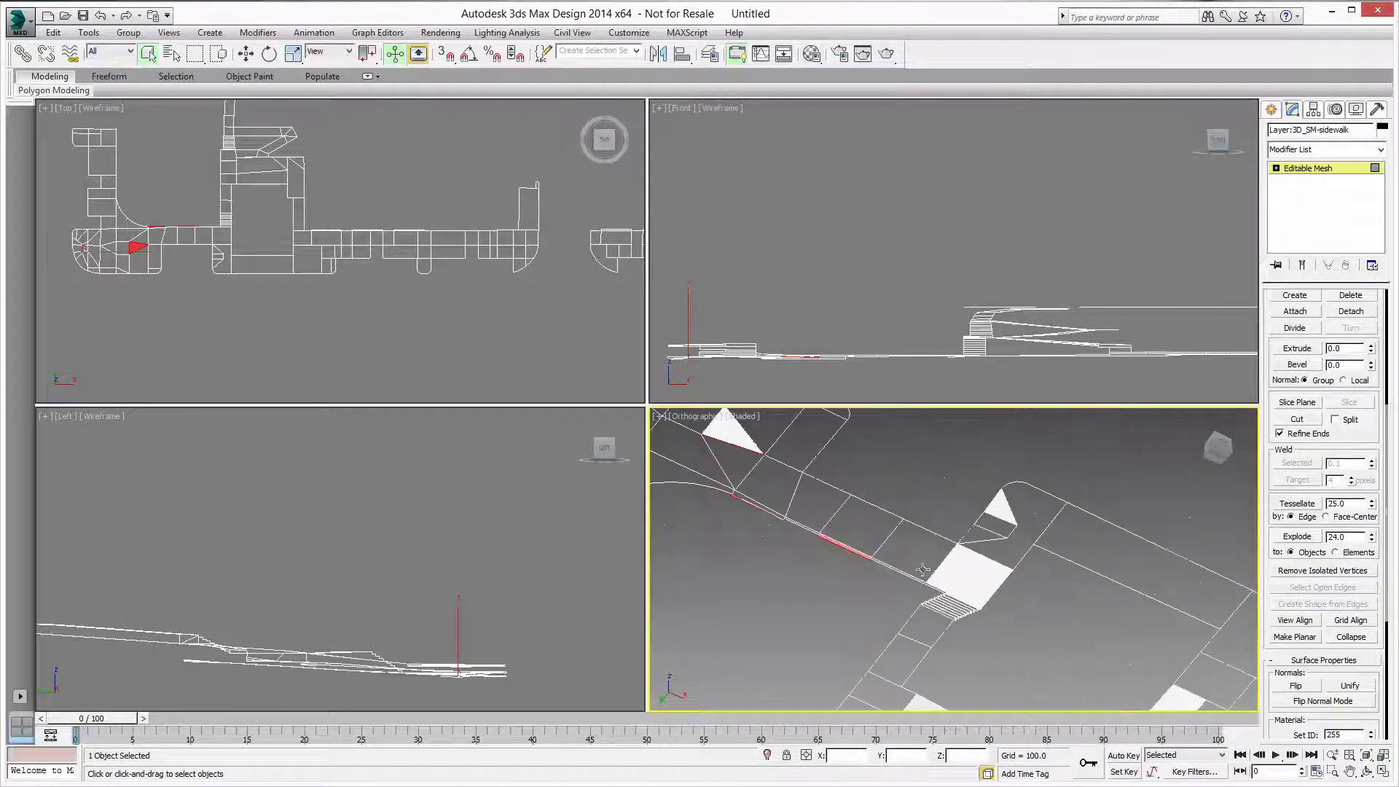
{"action": "left_click", "coordinate": [964, 574], "text": "ctrl"}
{"action": "left_click", "coordinate": [998, 510], "text": "ctrl"}
{"action": "middle_click_drag", "start_coordinate": [998, 510], "coordinate": [872, 379]}
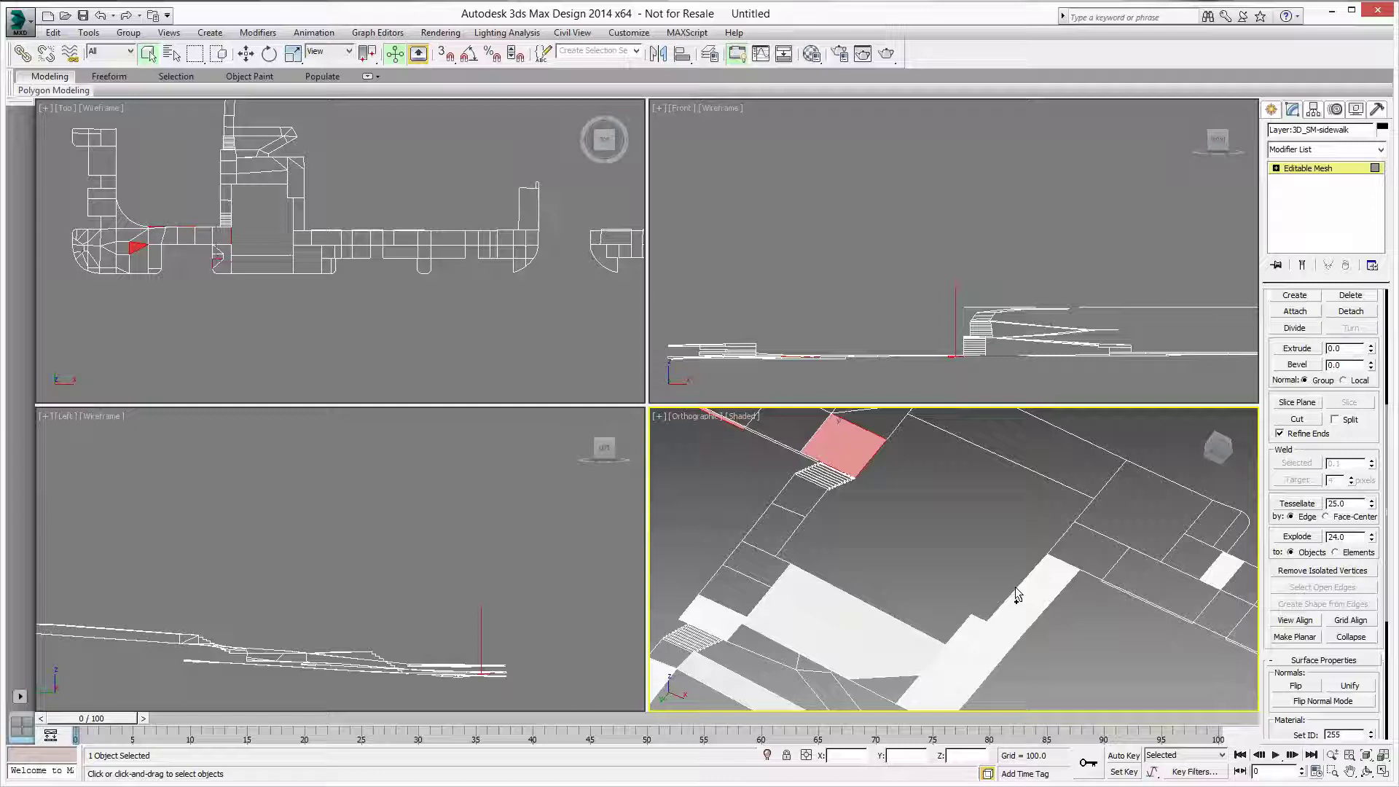
{"action": "left_click", "coordinate": [1028, 596], "text": "ctrl"}
{"action": "left_click", "coordinate": [969, 647], "text": "ctrl"}
{"action": "left_click", "coordinate": [903, 631], "text": "ctrl"}
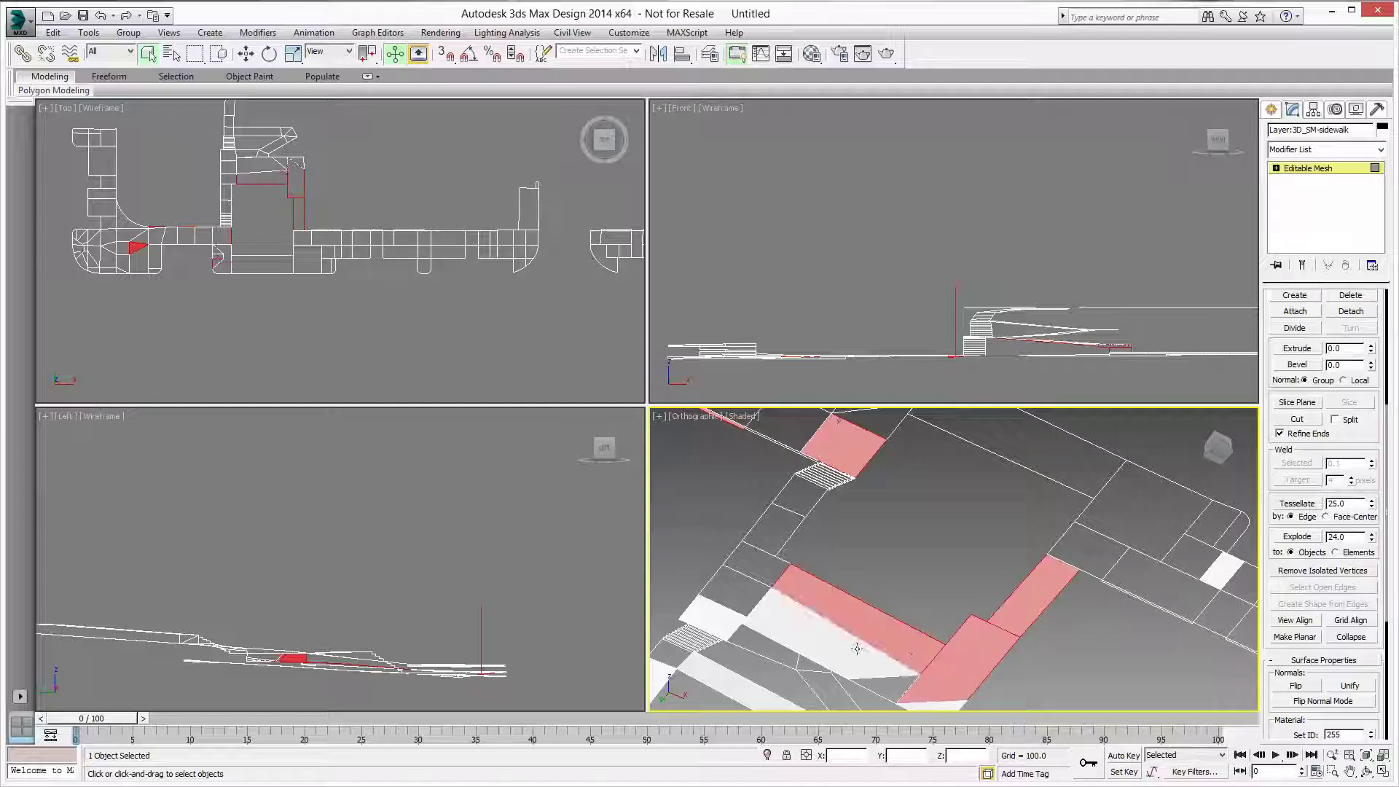
{"action": "left_click", "coordinate": [850, 649], "text": "ctrl"}
{"action": "left_click", "coordinate": [1295, 686]}
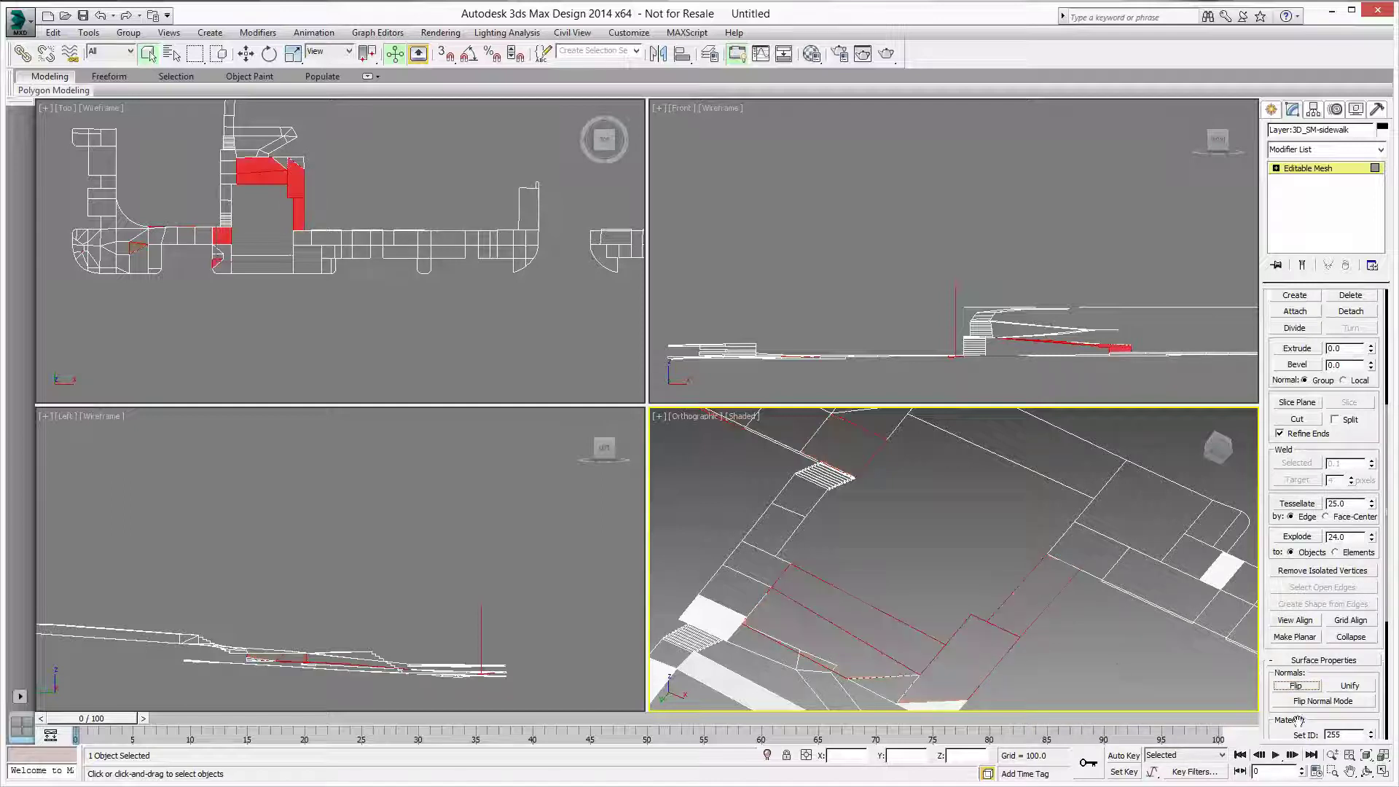
Clear the face selection and inspect the sidewalk from above and below for faces that still point the wrong way.
{"action": "left_click", "coordinate": [1367, 771]}
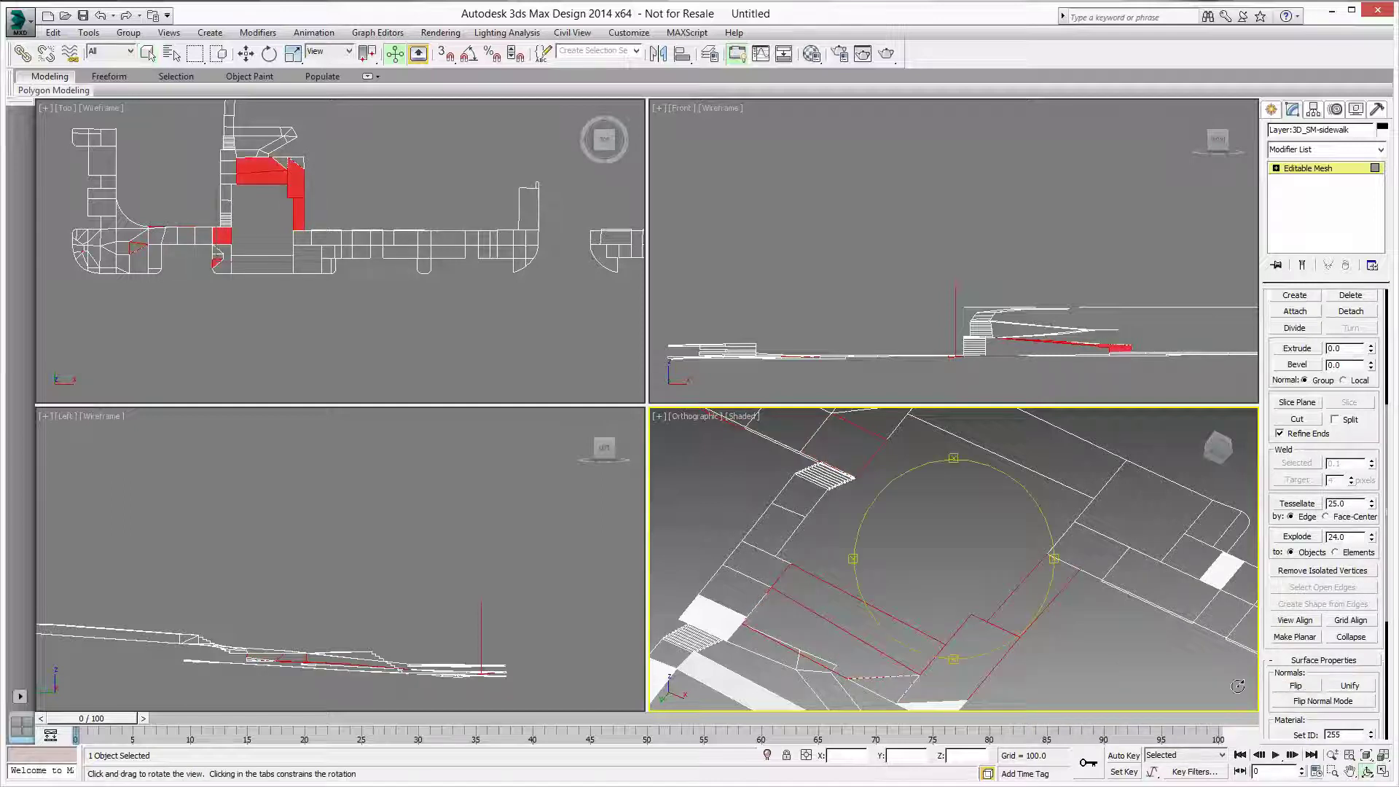
{"action": "left_click_drag", "start_coordinate": [948, 529], "coordinate": [1034, 675]}
{"action": "left_click", "coordinate": [148, 53]}
{"action": "left_click", "coordinate": [841, 517]}
{"action": "scroll", "coordinate": [880, 483], "scroll_direction": "down", "scroll_amount": 6}
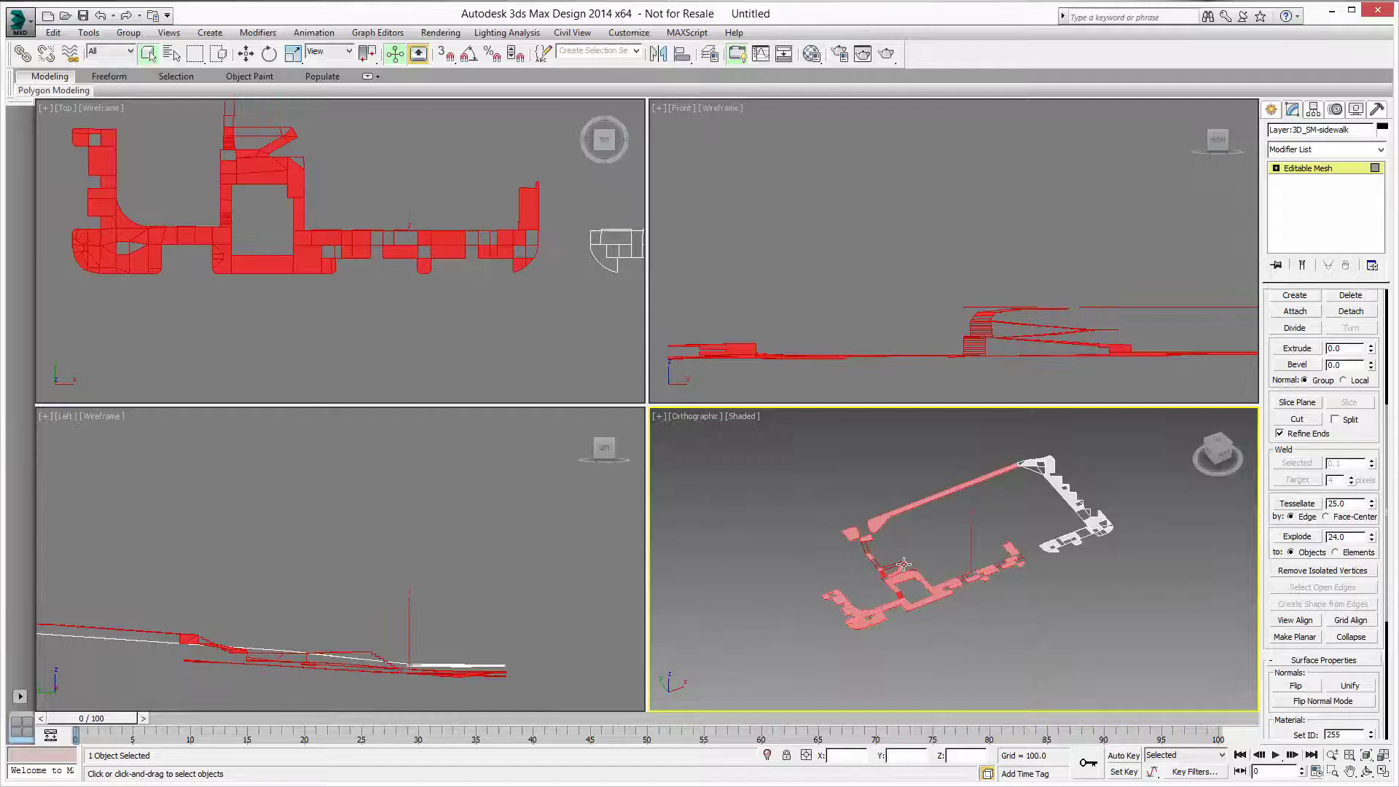
{"action": "left_click", "coordinate": [776, 512]}
{"action": "scroll", "coordinate": [841, 608], "scroll_direction": "up", "scroll_amount": 5}
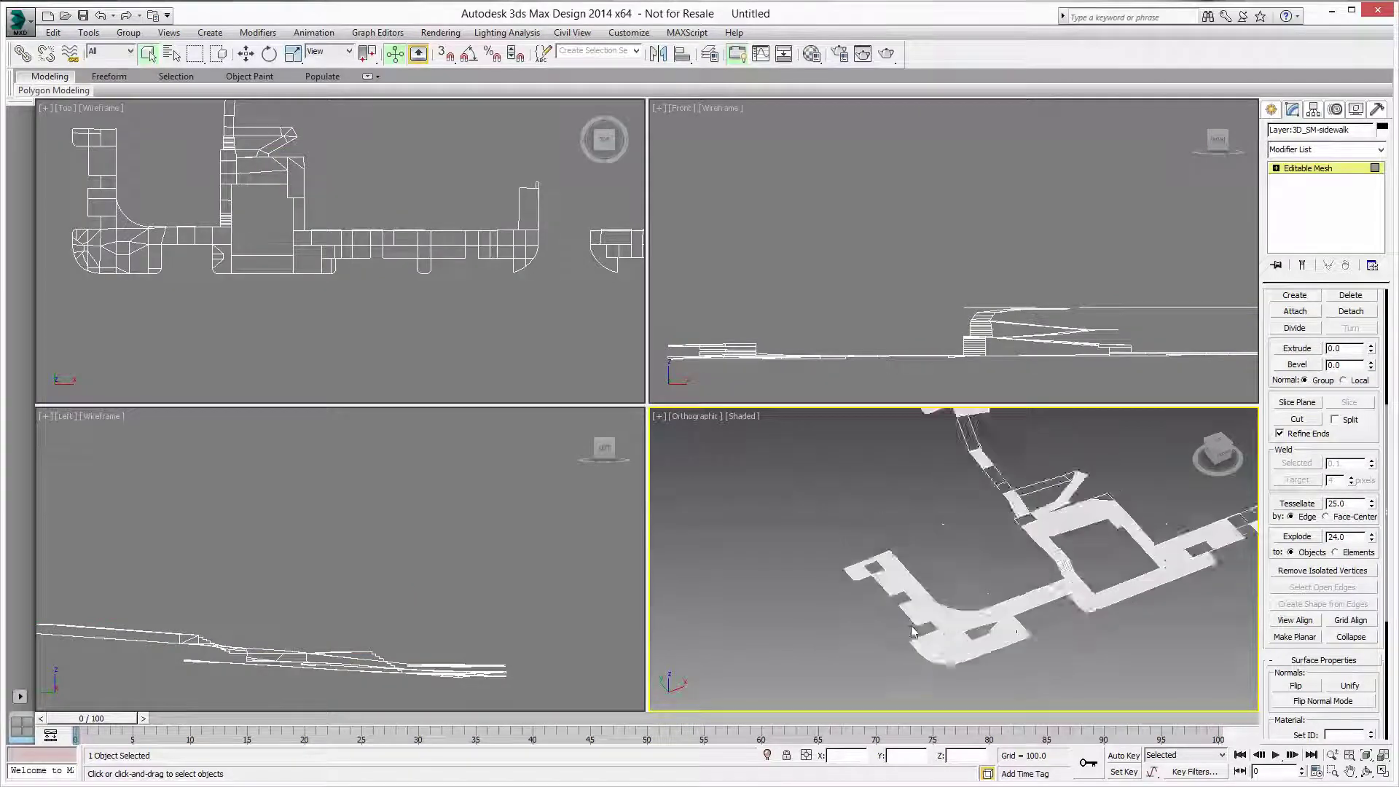
{"action": "left_click", "coordinate": [1367, 771]}
{"action": "left_click_drag", "start_coordinate": [1029, 623], "coordinate": [989, 598]}
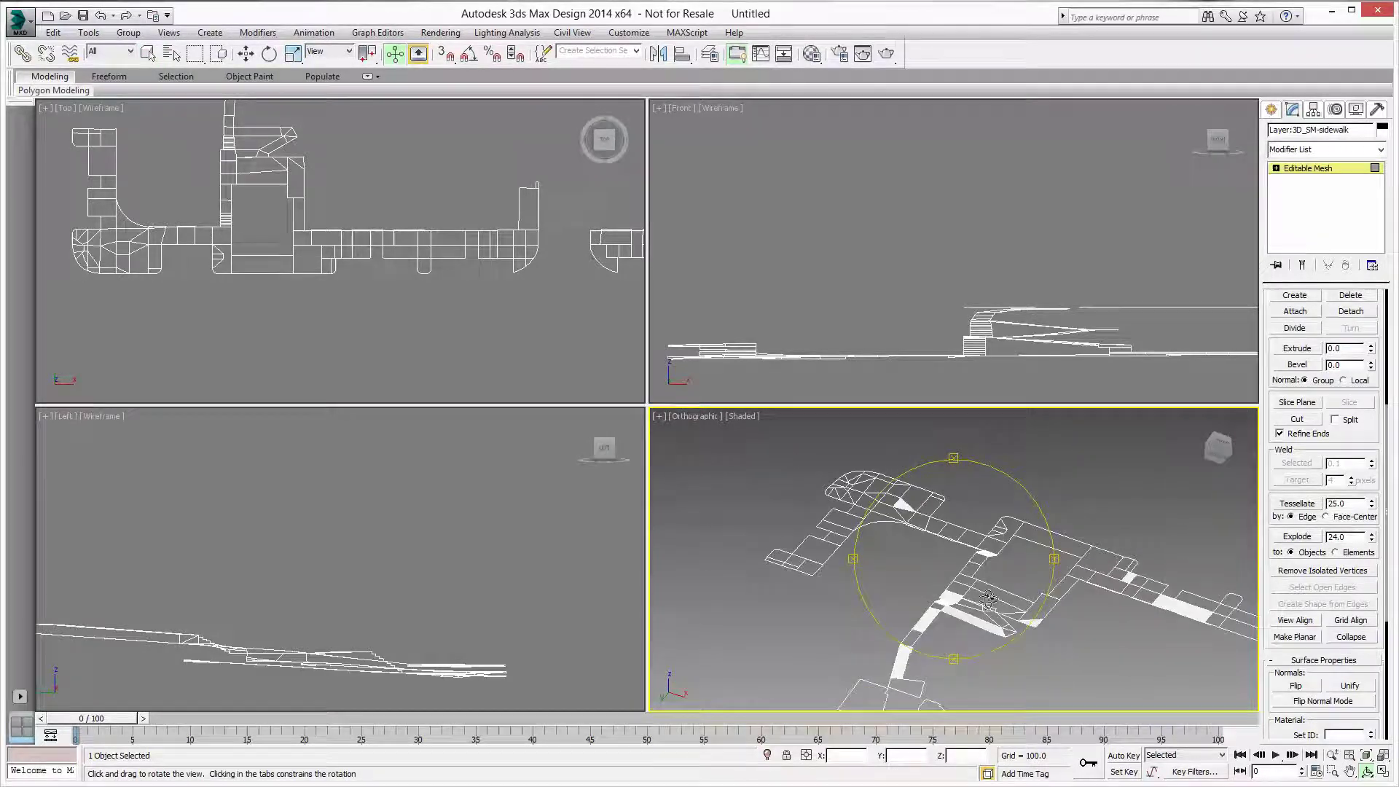
Select the remaining white faces at the rounded end, along the stair walkway, on the ramp and at the opening's corner, flip their normals, and deselect.
{"action": "left_click", "coordinate": [147, 53]}
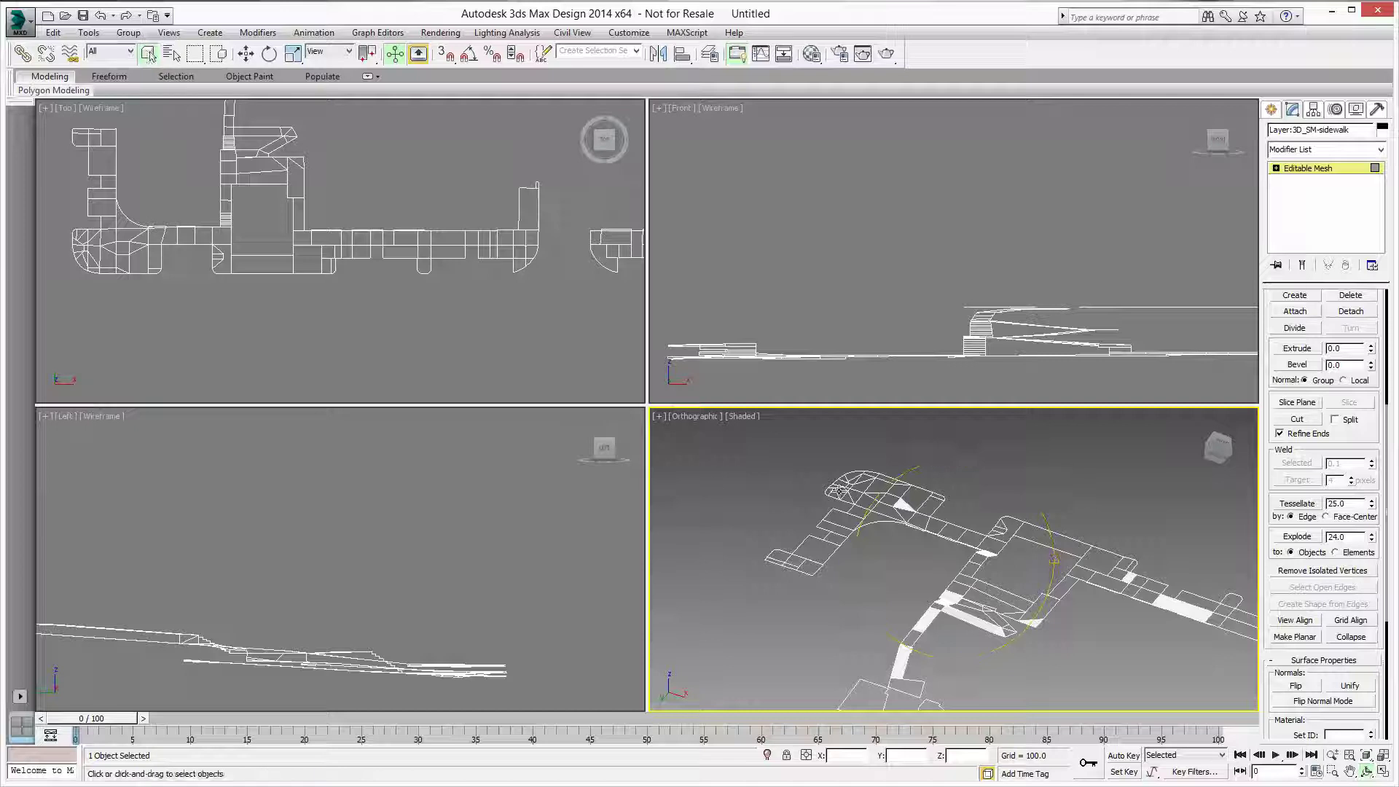
{"action": "left_click", "coordinate": [898, 504]}
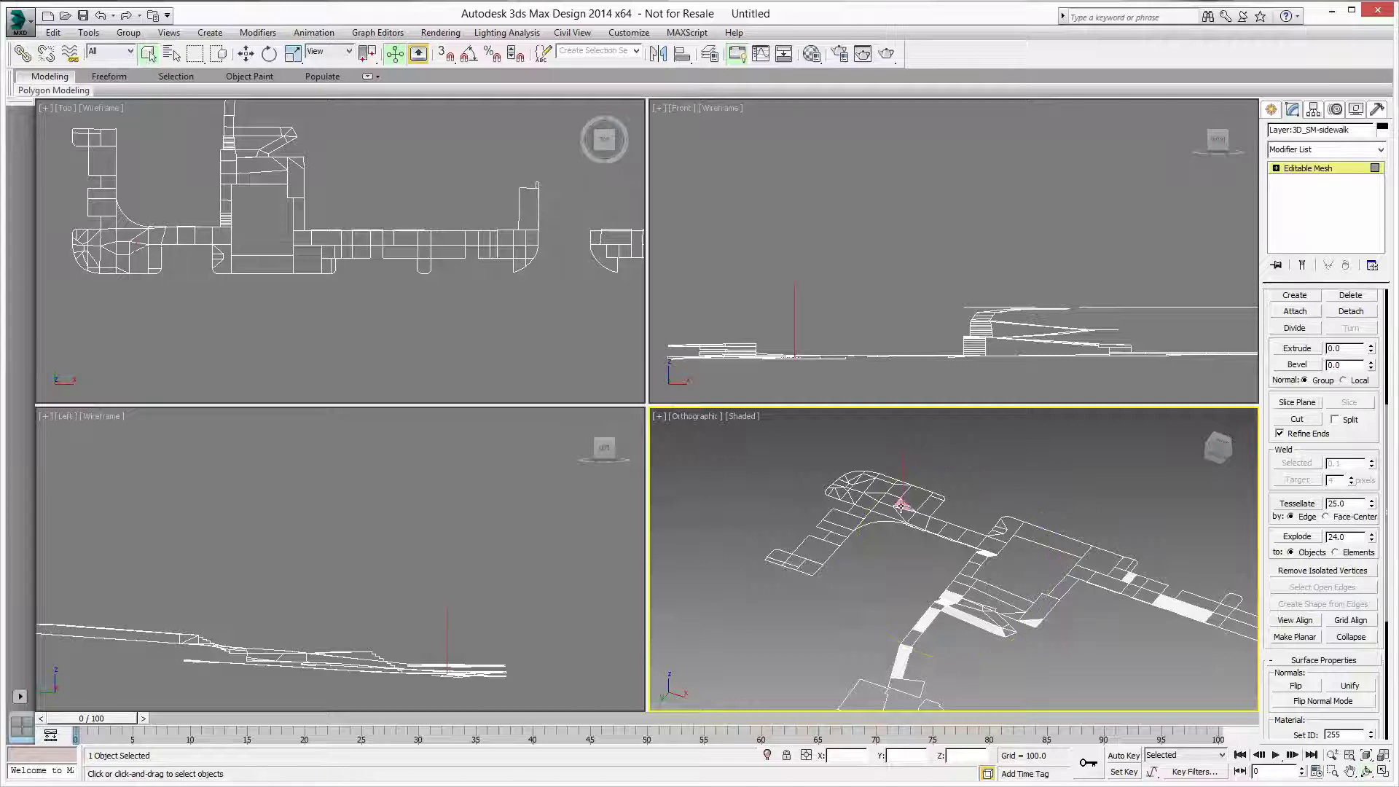
{"action": "left_click", "coordinate": [984, 554], "text": "ctrl"}
{"action": "left_click", "coordinate": [949, 599], "text": "ctrl"}
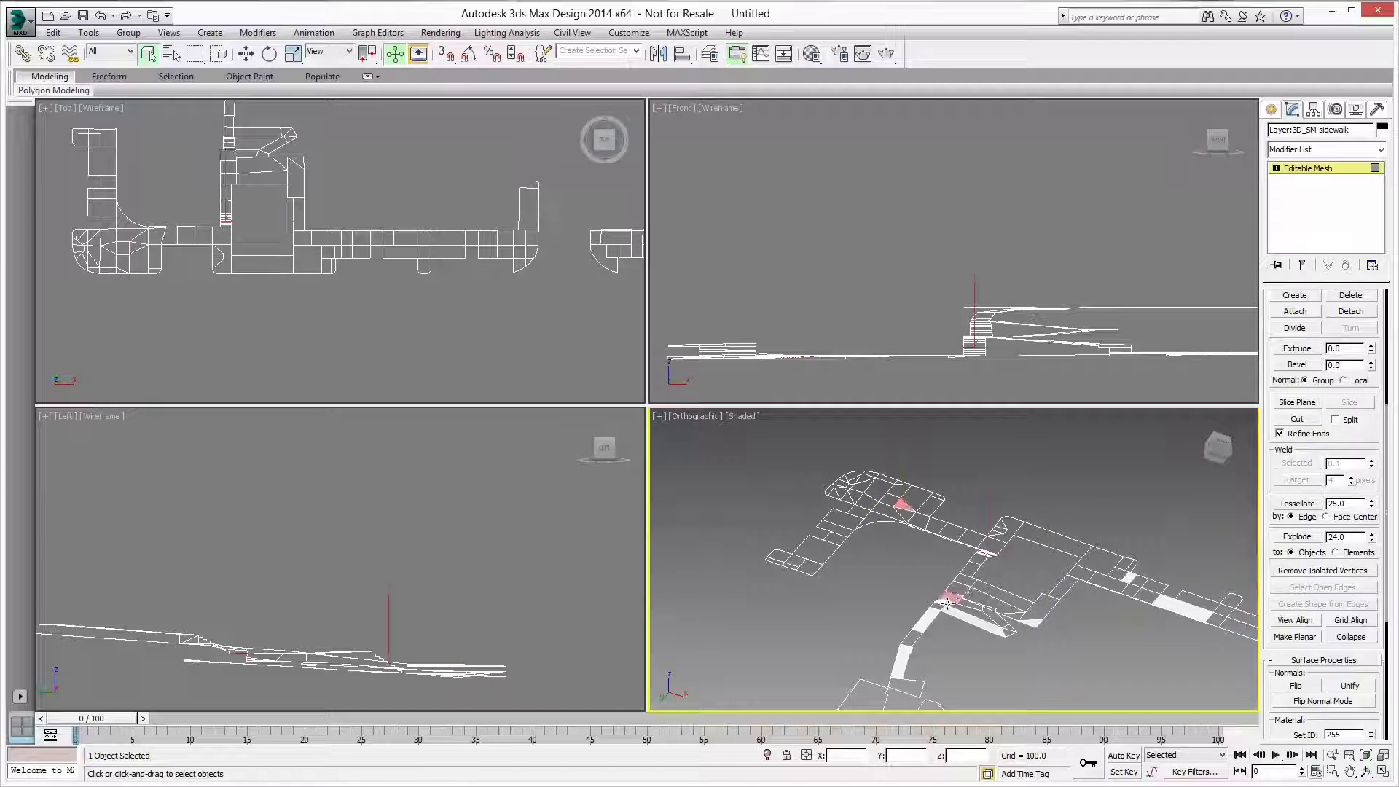
{"action": "left_click", "coordinate": [925, 620], "text": "ctrl"}
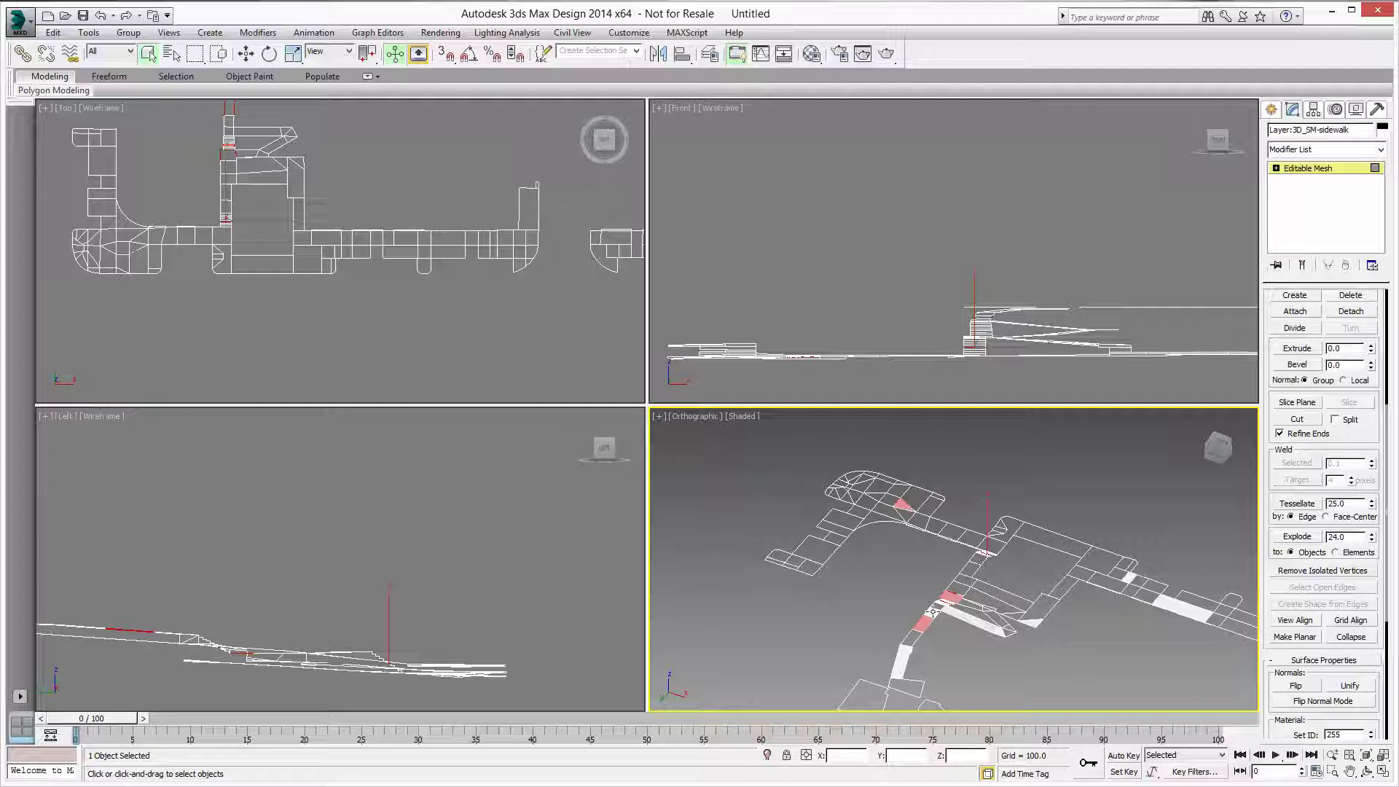
{"action": "left_click", "coordinate": [933, 610], "text": "ctrl"}
{"action": "left_click", "coordinate": [953, 612], "text": "ctrl"}
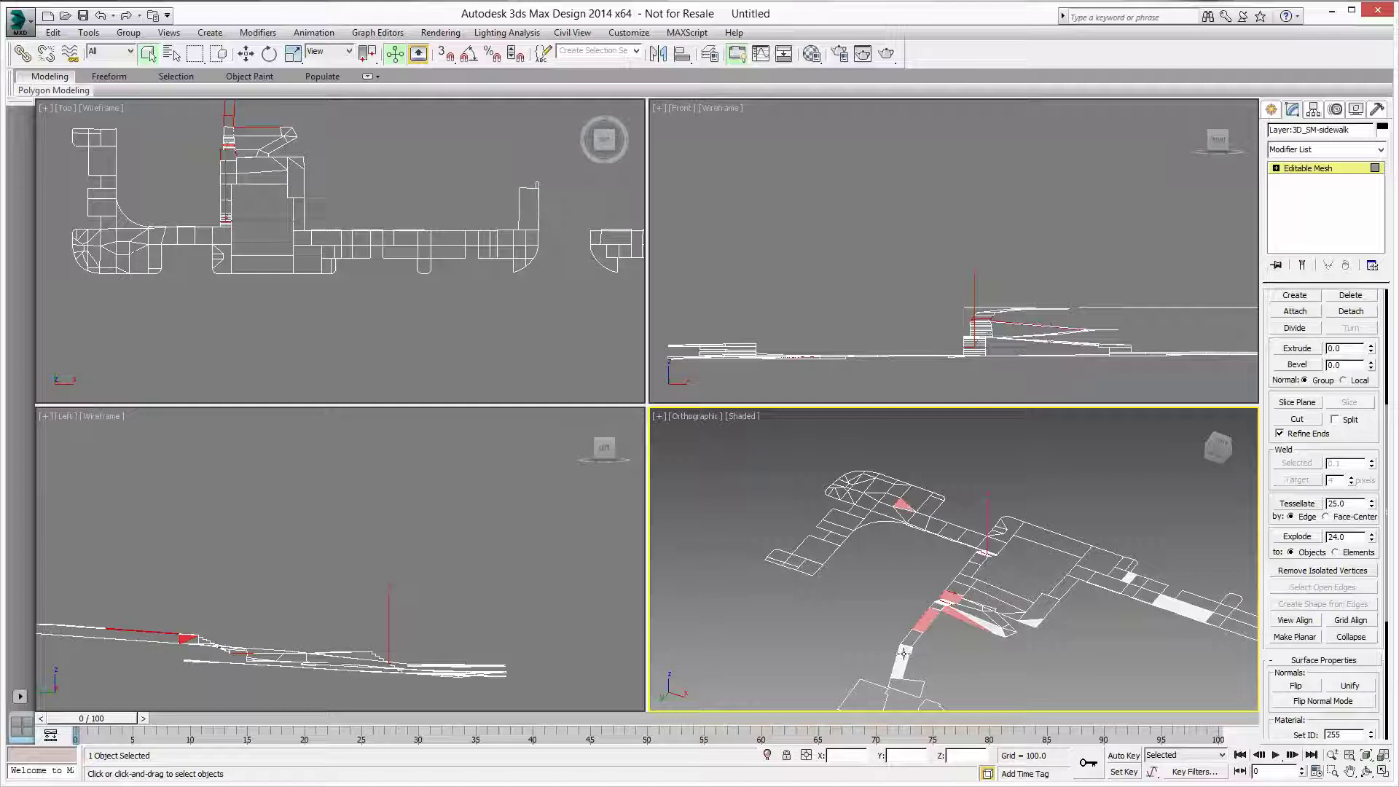
{"action": "left_click", "coordinate": [903, 654], "text": "ctrl"}
{"action": "left_click", "coordinate": [1004, 631], "text": "ctrl"}
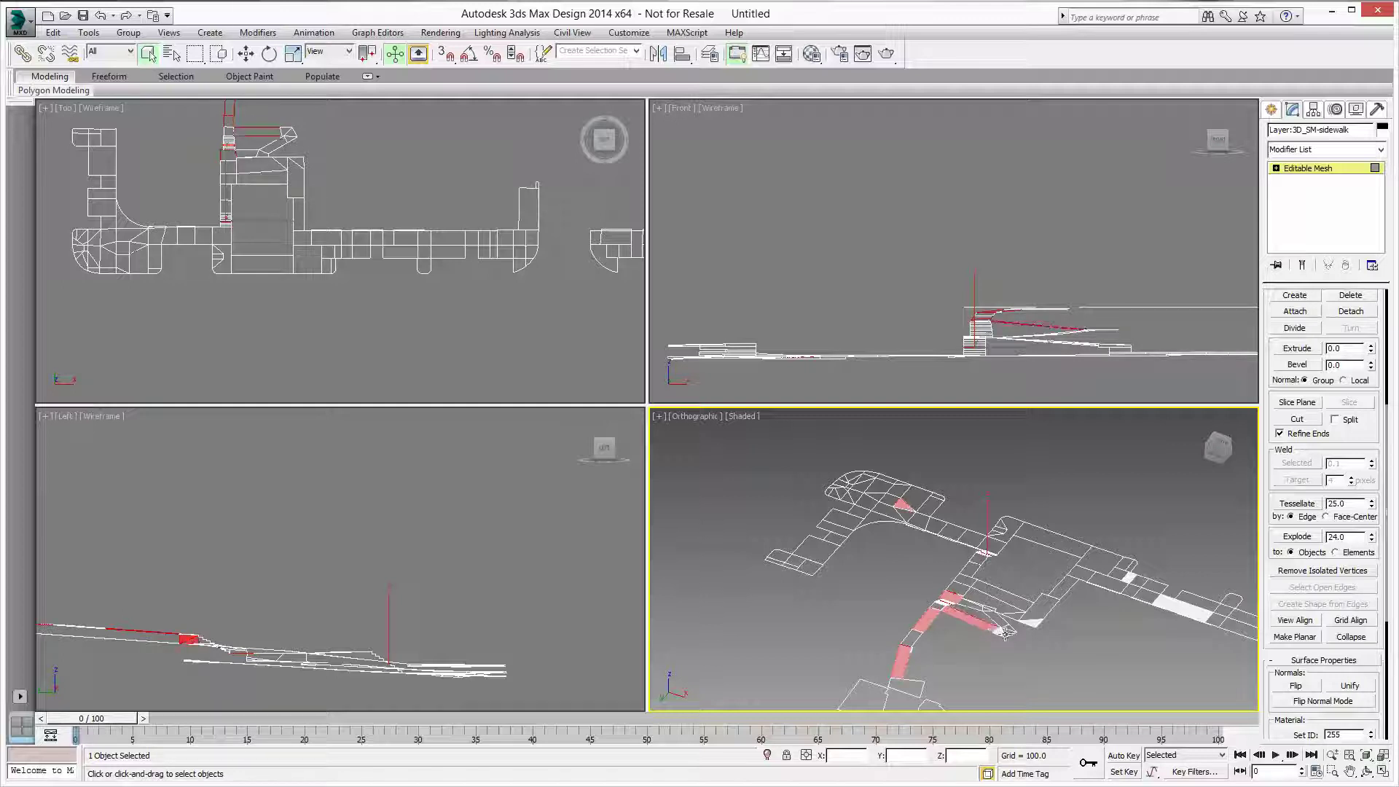
{"action": "left_click", "coordinate": [1033, 622], "text": "ctrl"}
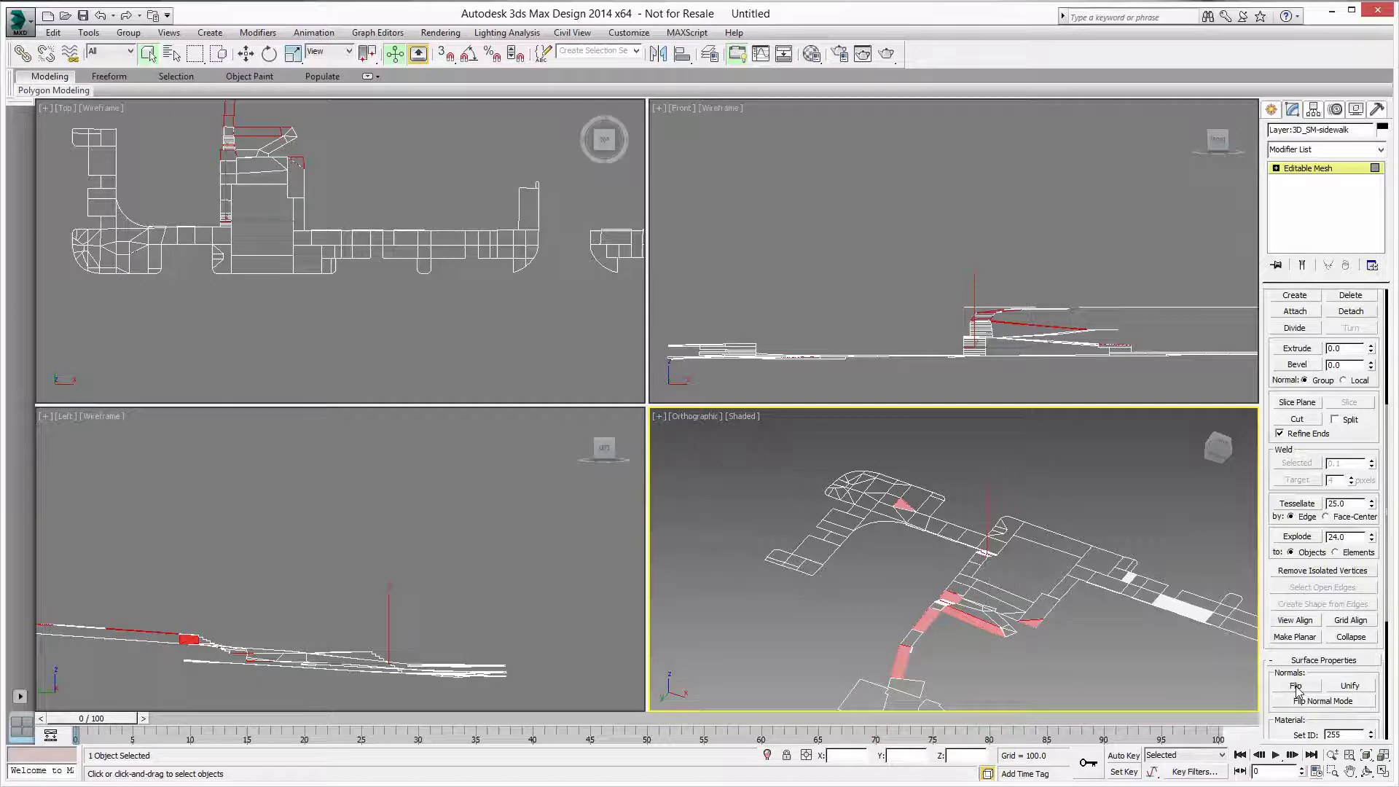
{"action": "left_click", "coordinate": [1296, 686]}
{"action": "left_click", "coordinate": [1098, 659]}
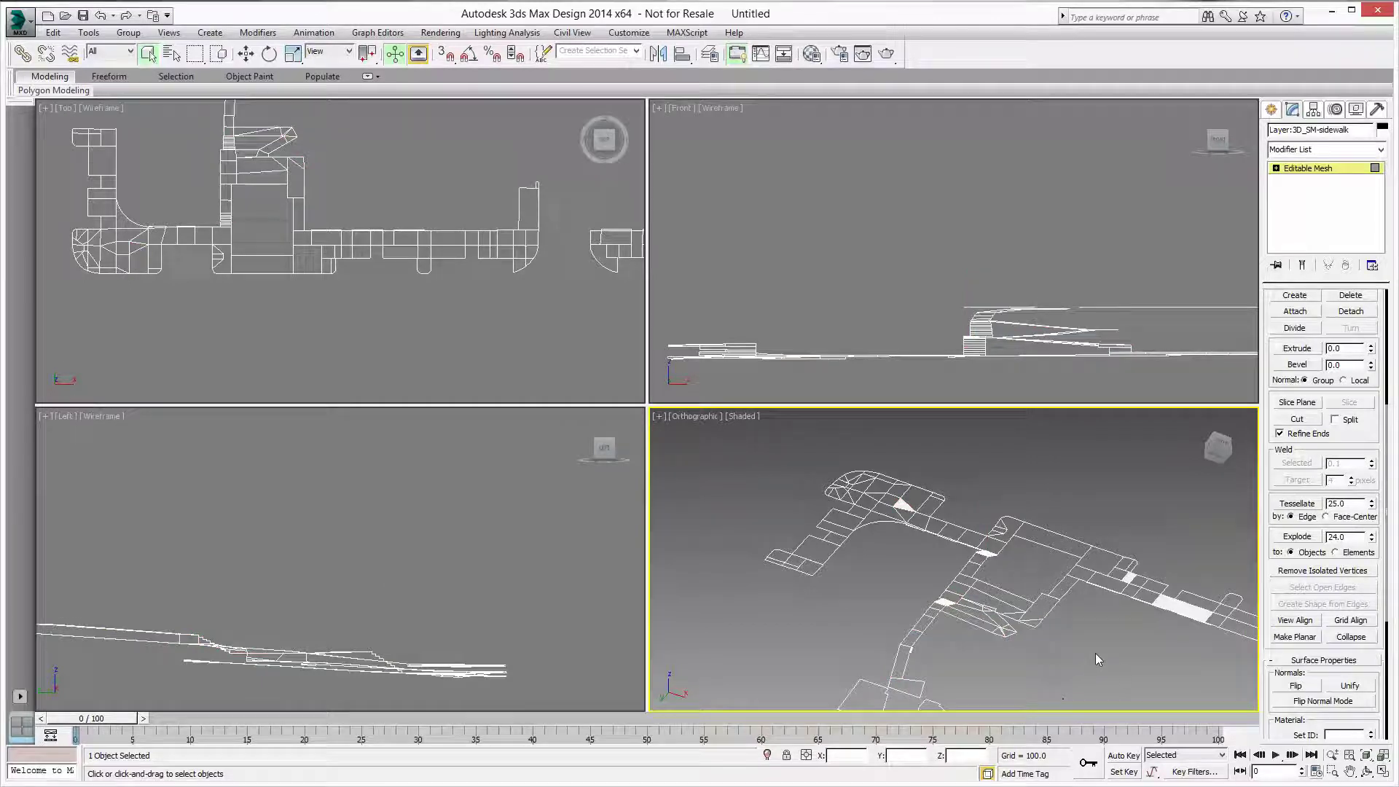
View the sidewalk from above and unhide all objects in the scene.
{"action": "left_click", "coordinate": [1367, 771]}
{"action": "mouse_move", "coordinate": [1032, 556]}
{"action": "left_mouse_down"}
{"action": "mouse_move", "coordinate": [987, 556]}
{"action": "mouse_move", "coordinate": [989, 475]}
{"action": "mouse_move", "coordinate": [977, 552]}
{"action": "mouse_move", "coordinate": [994, 526]}
{"action": "left_mouse_up"}
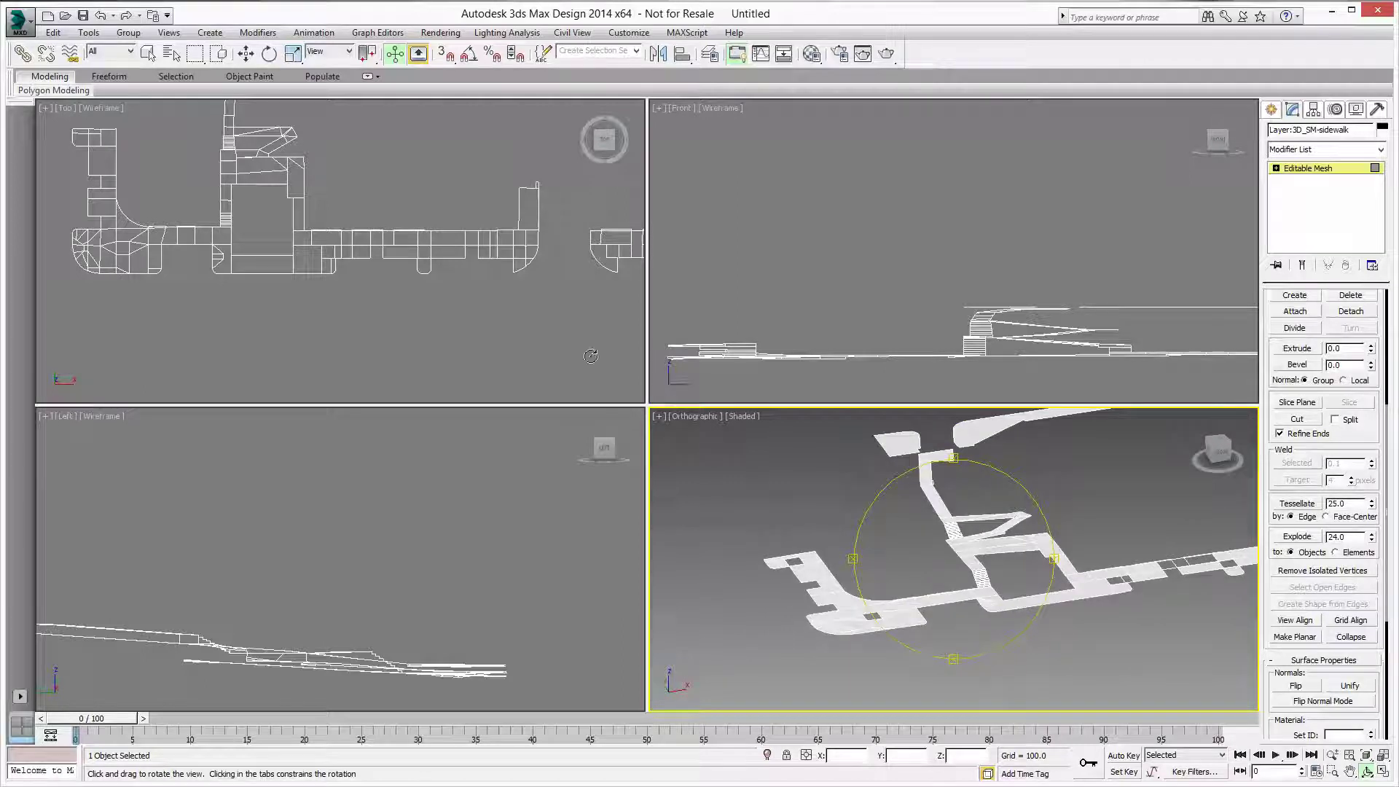
{"action": "left_click", "coordinate": [147, 54]}
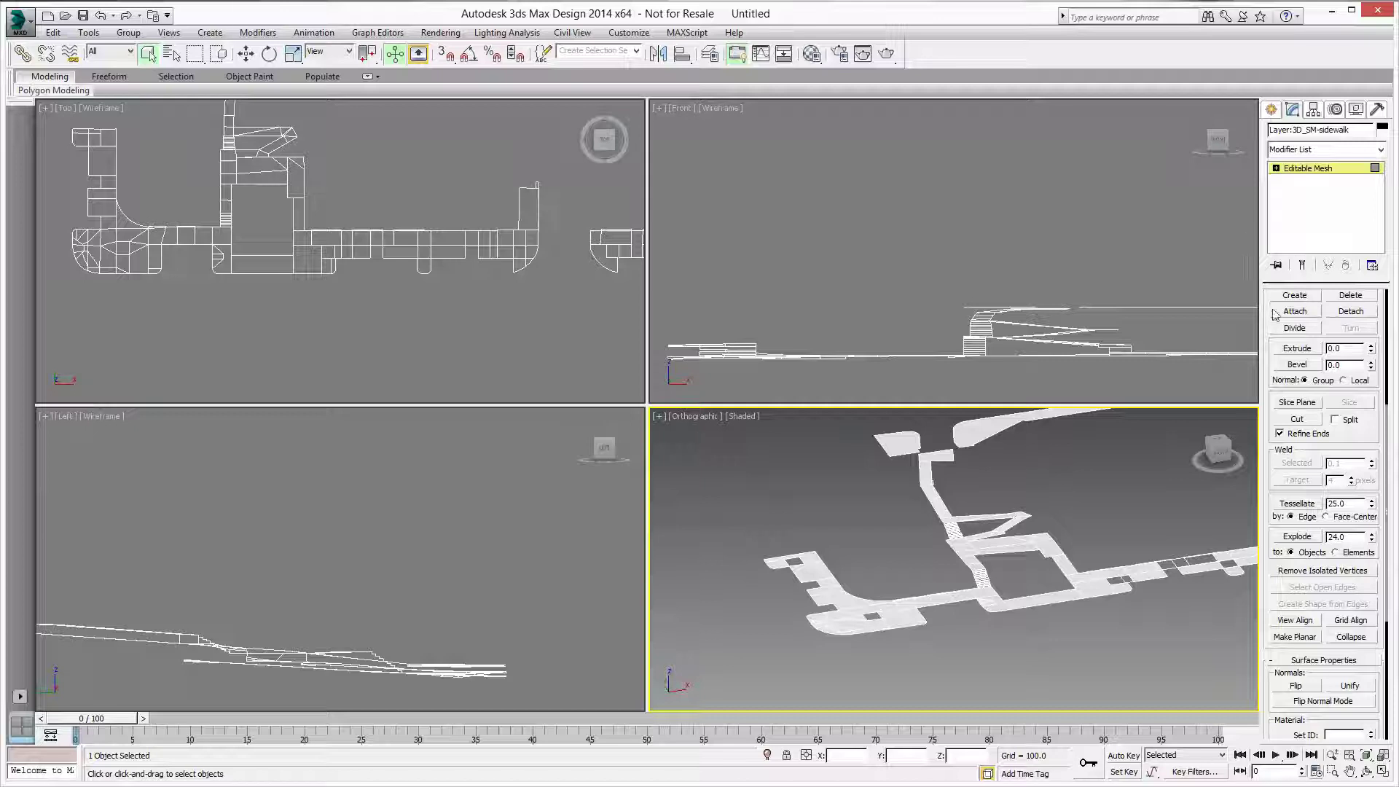
{"action": "scroll", "coordinate": [1268, 308], "scroll_direction": "up", "scroll_amount": 5}
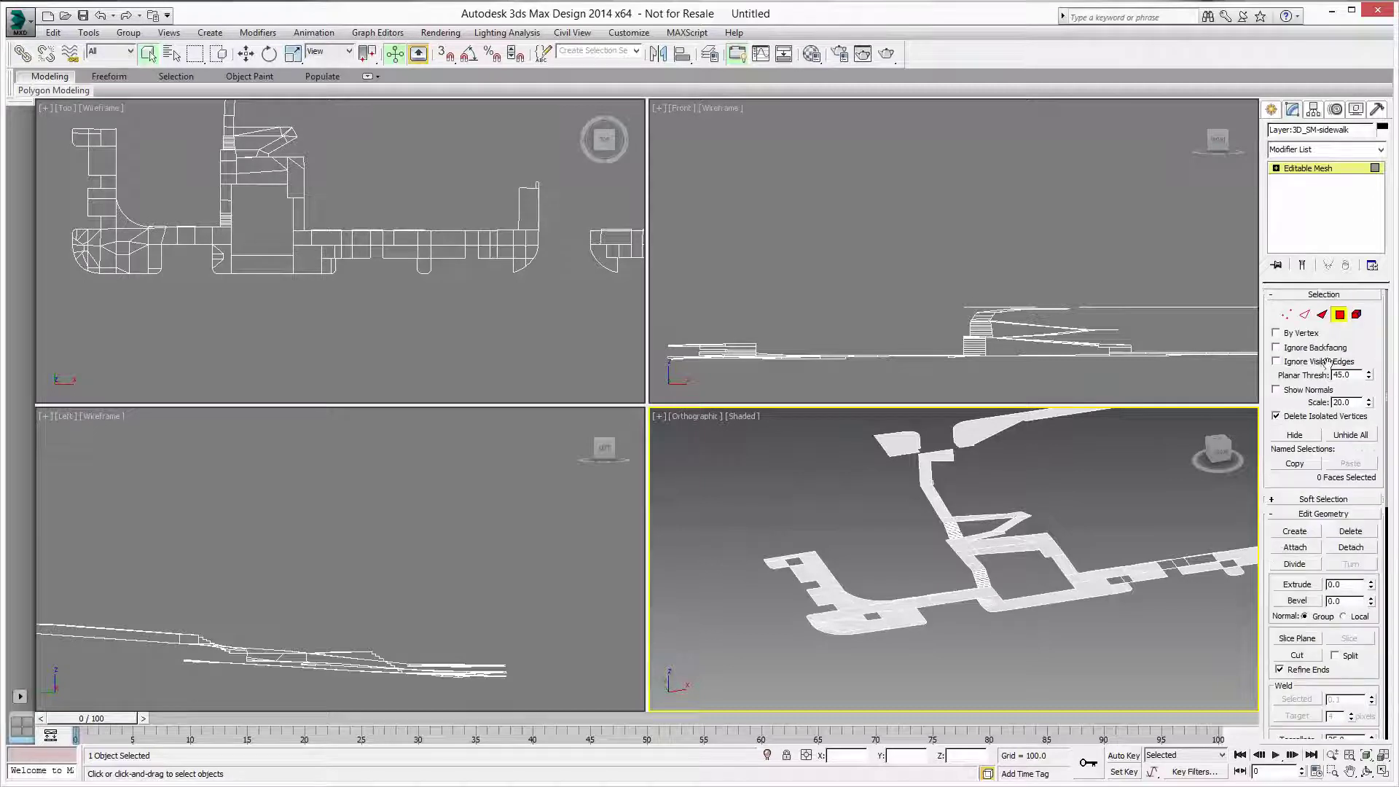
{"action": "left_click", "coordinate": [1340, 315]}
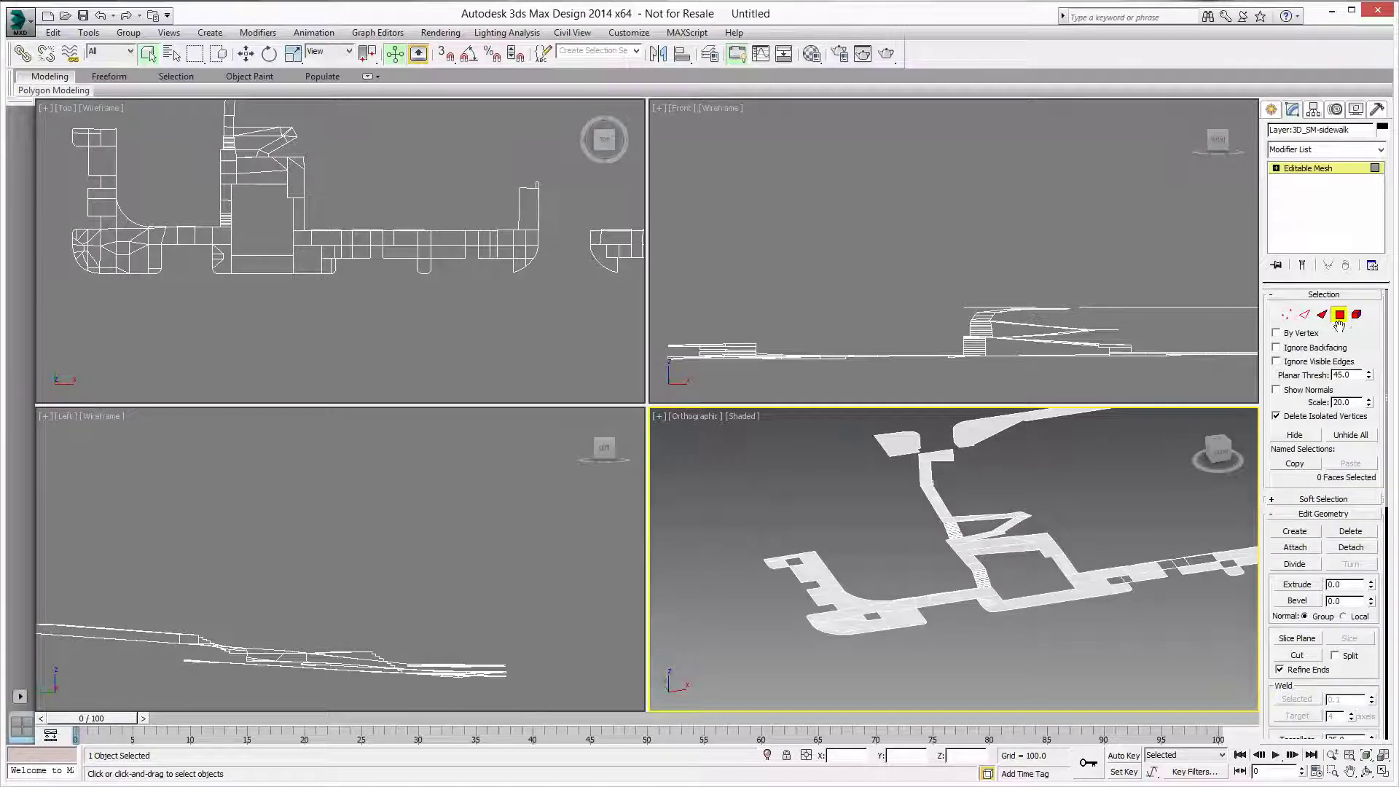
{"action": "right_click", "coordinate": [835, 509]}
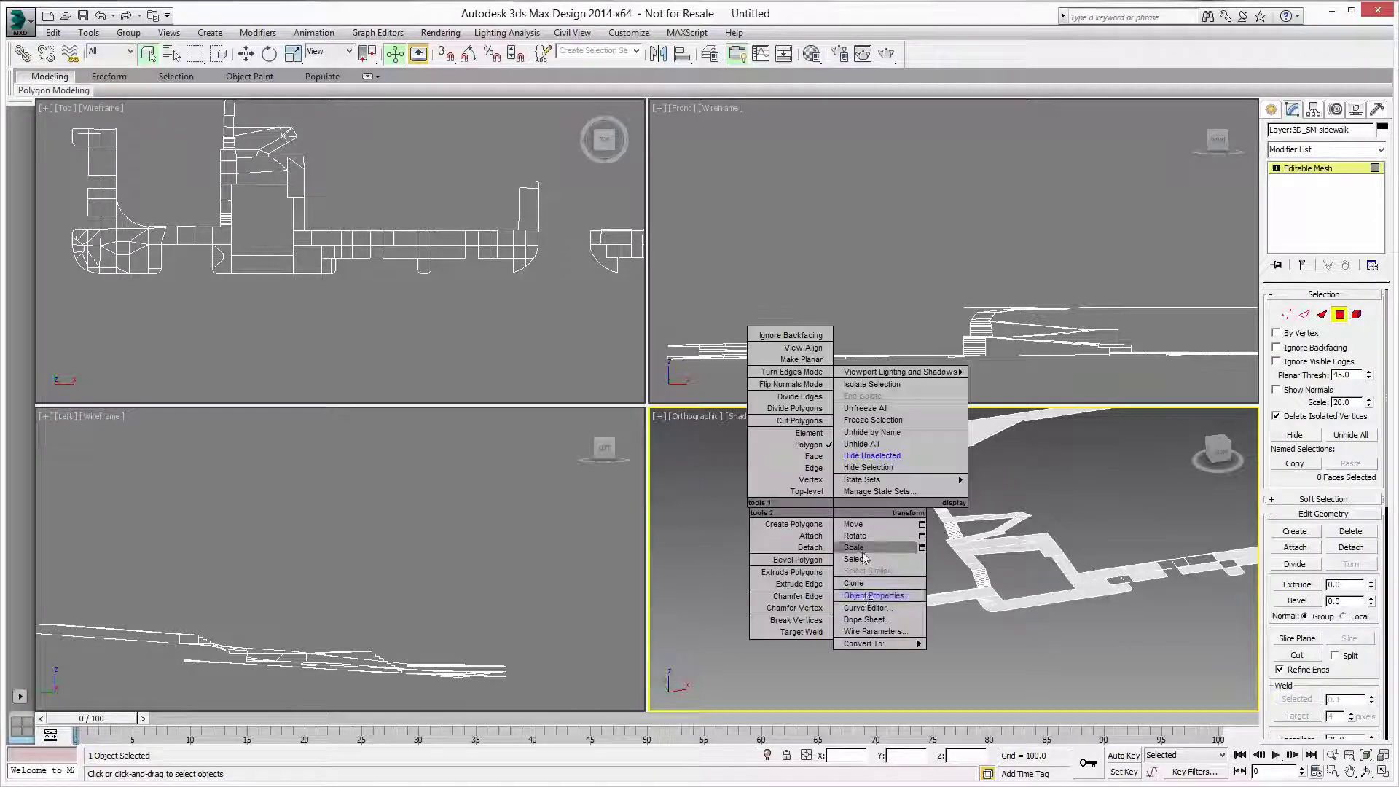
{"action": "left_click", "coordinate": [867, 444]}
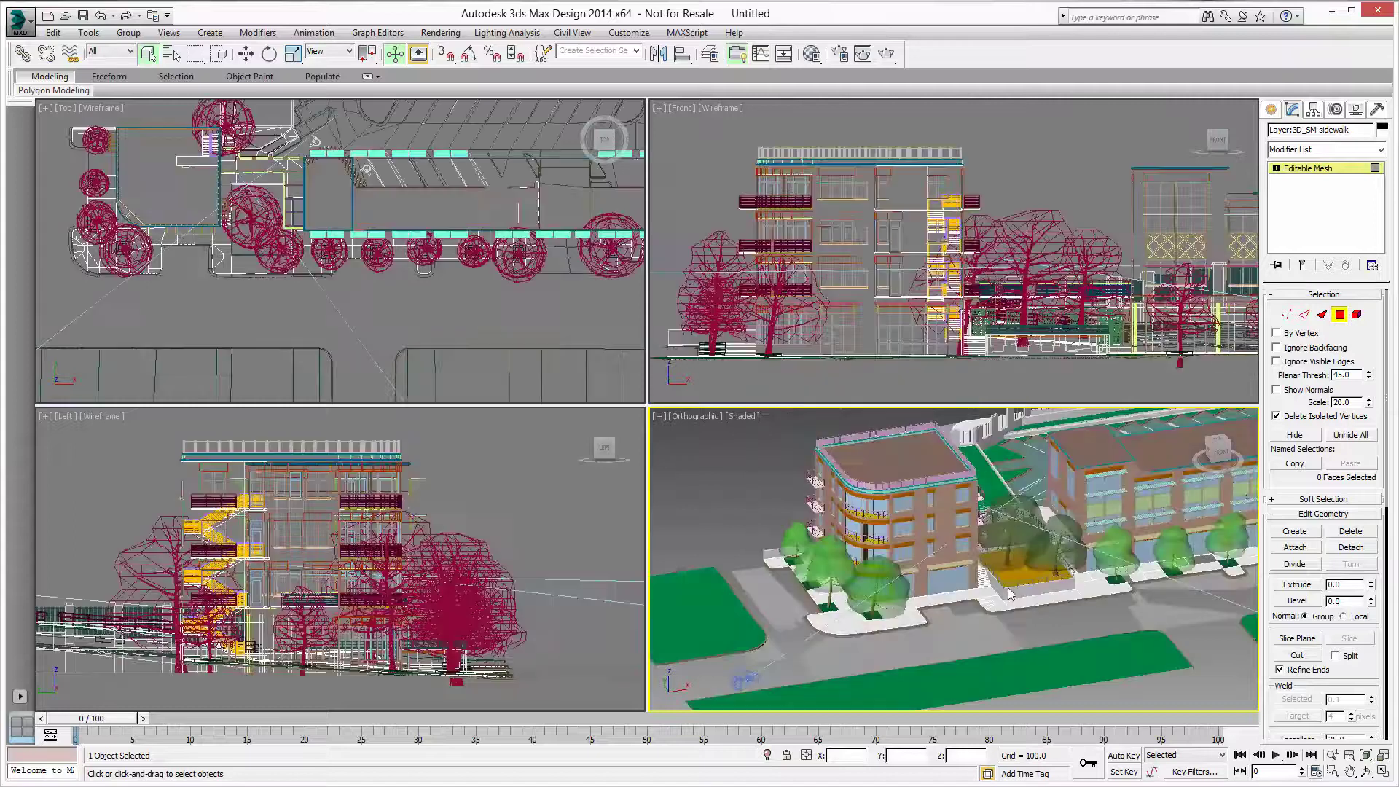
{"action": "left_click", "coordinate": [909, 448]}
{"action": "left_click", "coordinate": [1123, 449]}
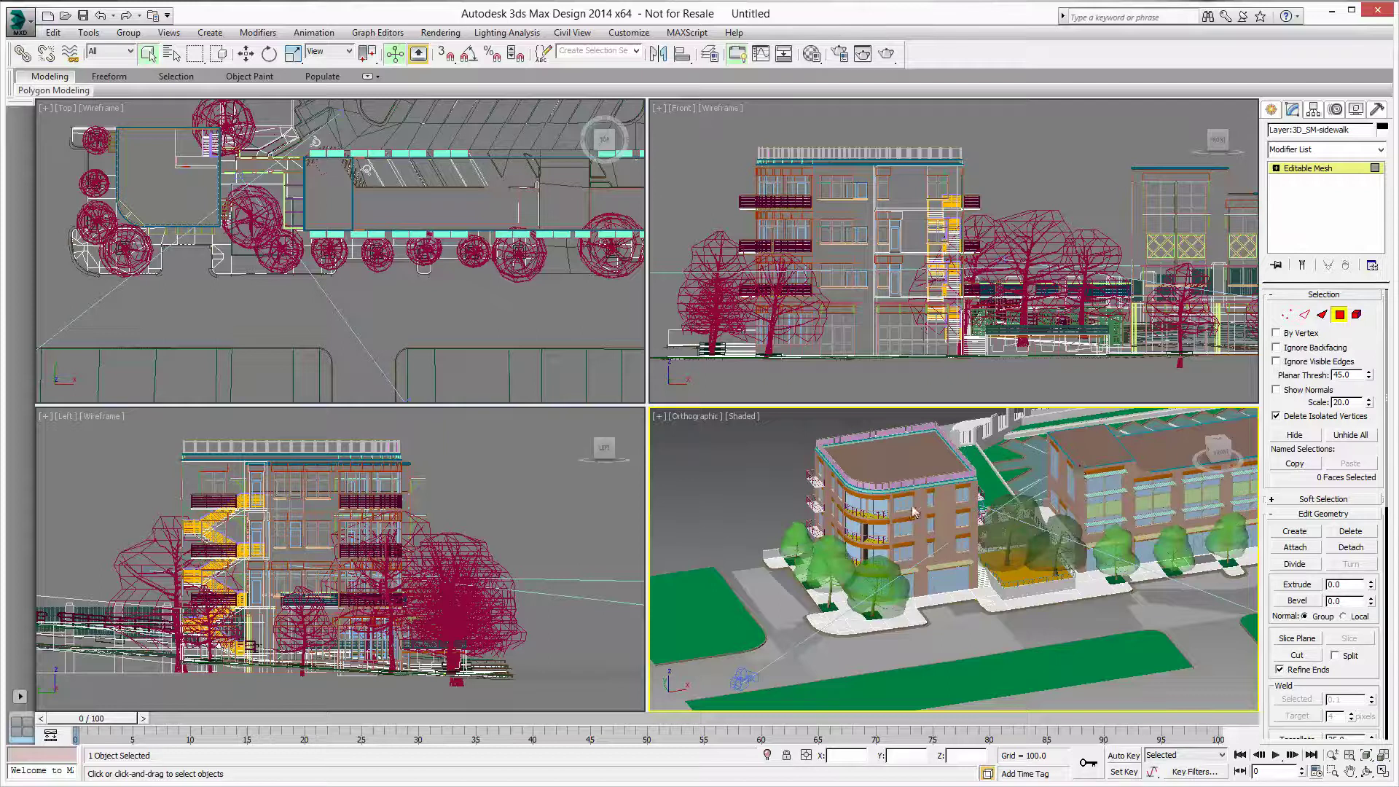
{"action": "key", "text": "F3"}
{"action": "key", "text": "F3"}
Finish face editing on the sidewalk, select the asphalt mesh and hide all unselected objects.
{"action": "left_click", "coordinate": [1339, 316]}
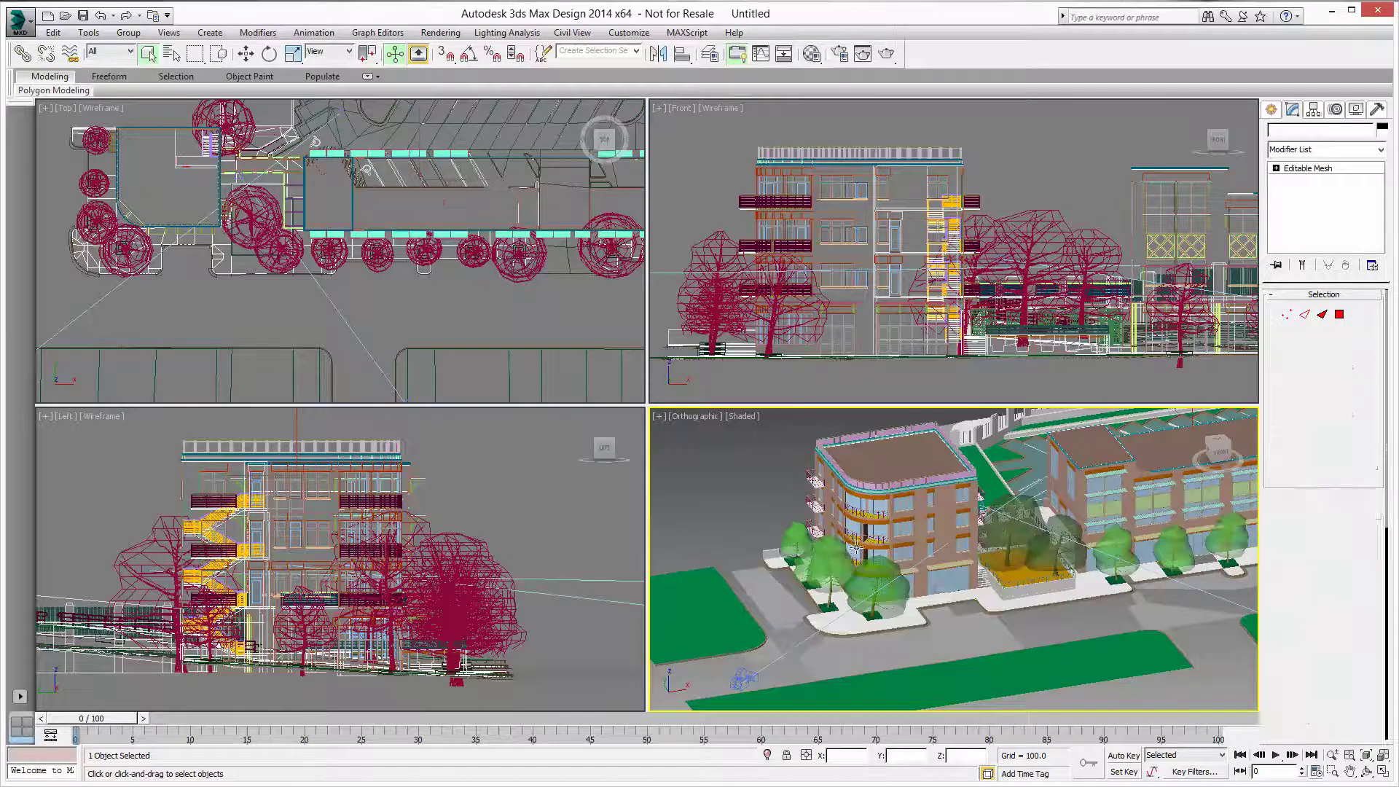
{"action": "left_click", "coordinate": [947, 661]}
{"action": "left_click", "coordinate": [931, 642]}
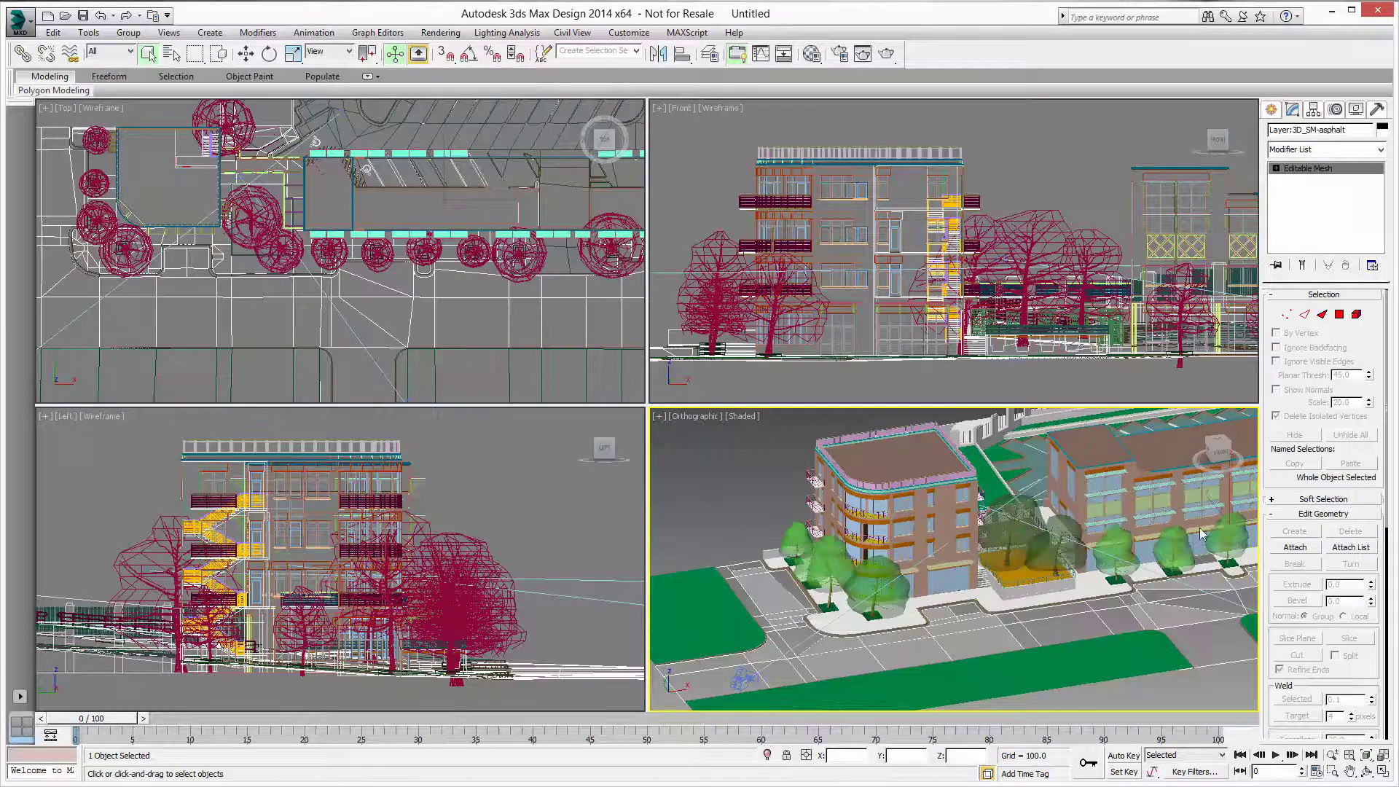
{"action": "left_click", "coordinate": [984, 640]}
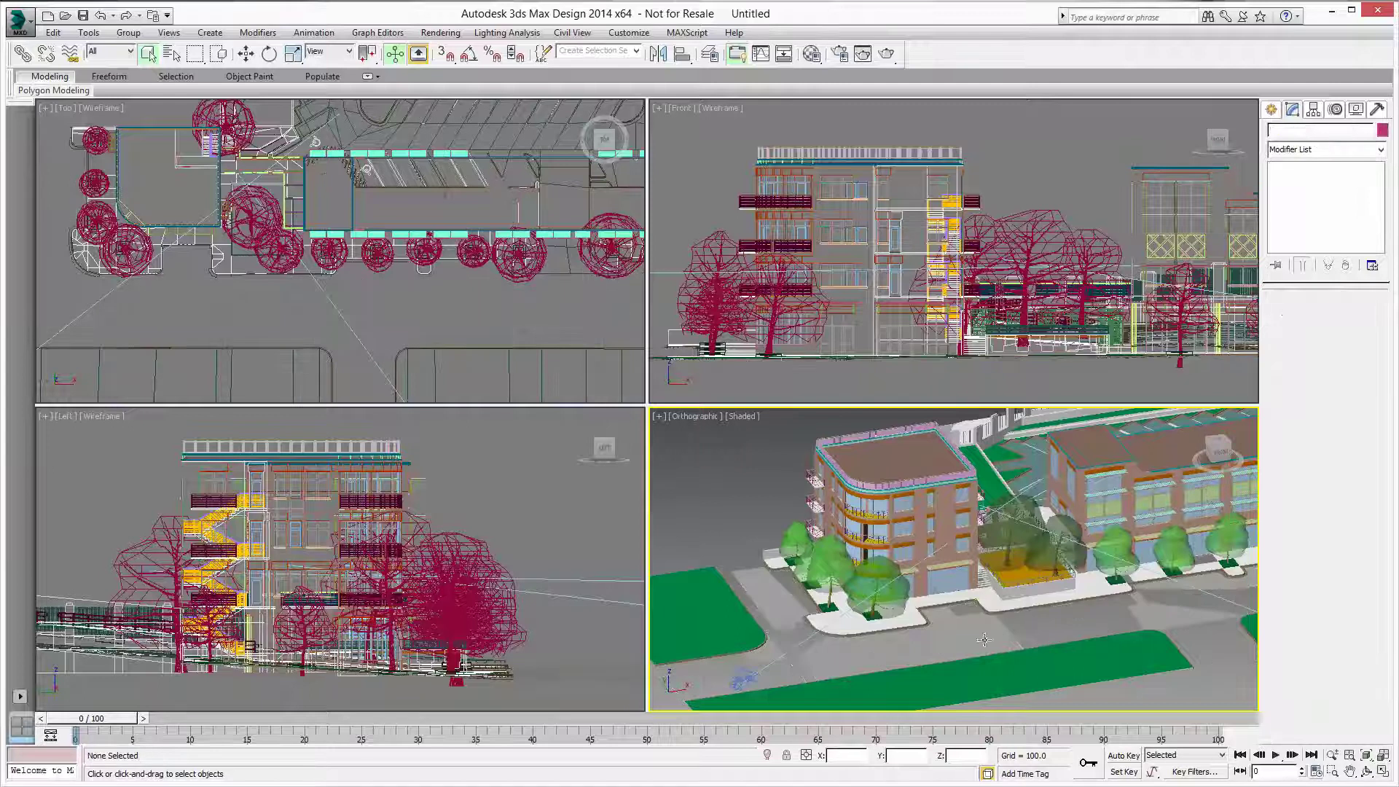
{"action": "left_click", "coordinate": [983, 638]}
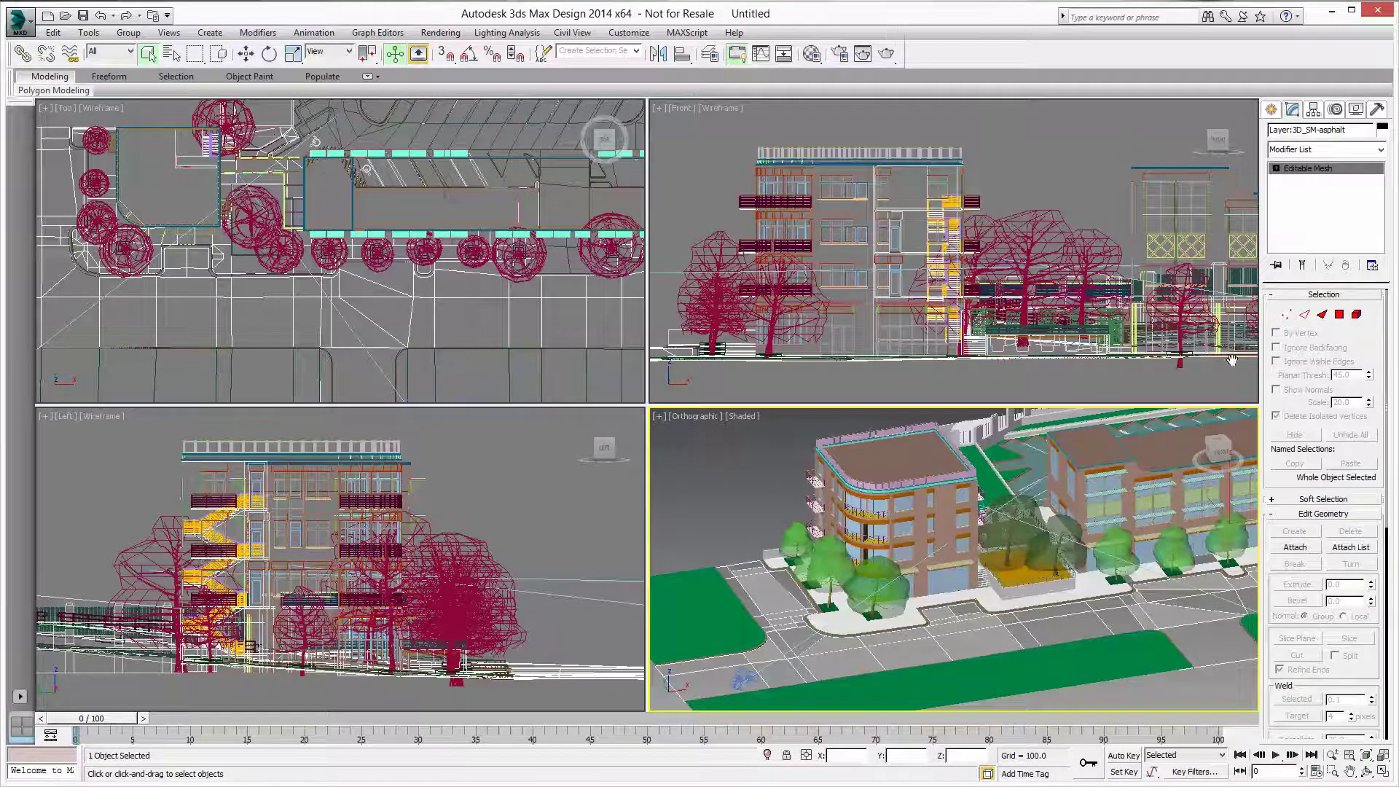
{"action": "right_click", "coordinate": [748, 445]}
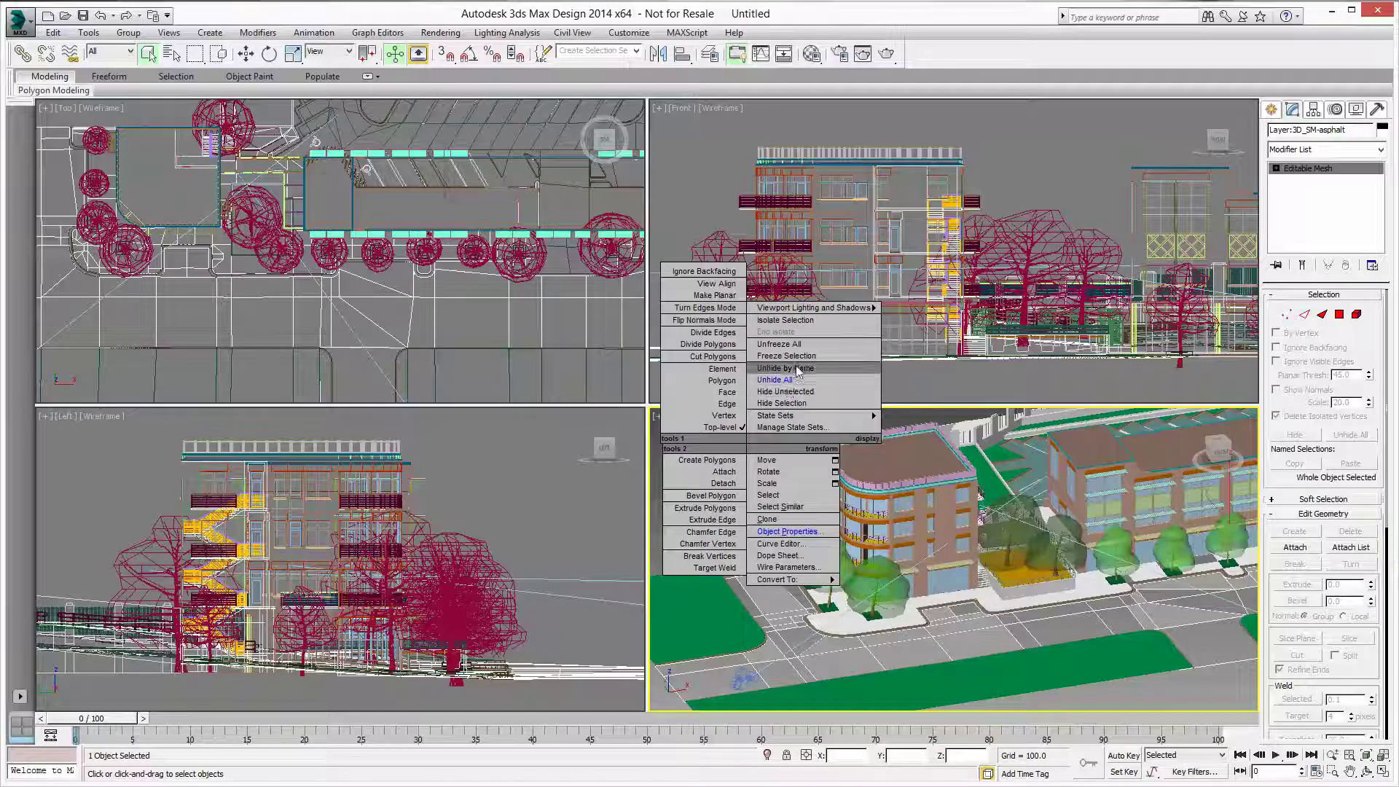
{"action": "left_click", "coordinate": [788, 394]}
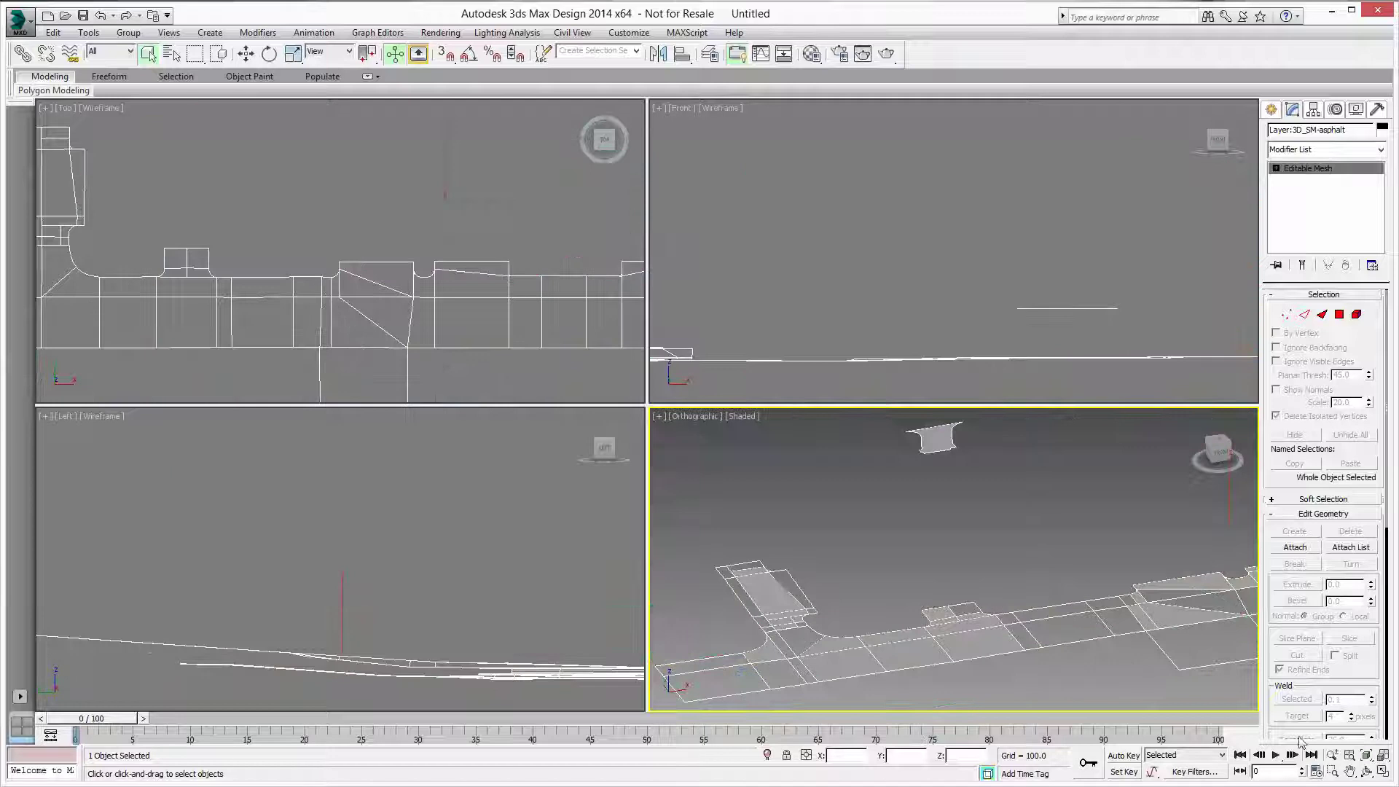
From below the asphalt mesh, select the solid-shaded polygons at the road's end and at the flared junction, and flip their normals.
{"action": "left_click", "coordinate": [1367, 771]}
{"action": "left_click_drag", "start_coordinate": [898, 581], "coordinate": [891, 663]}
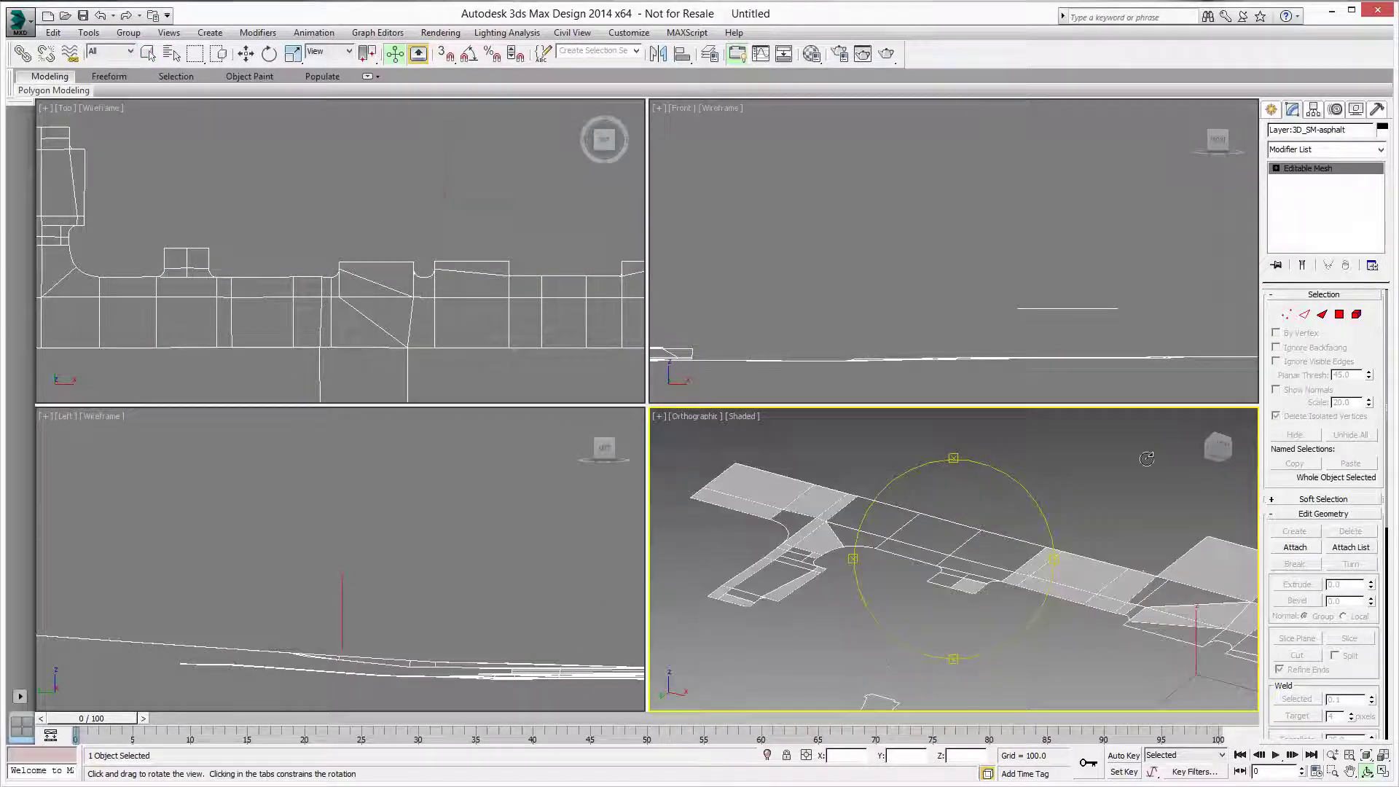
{"action": "left_click", "coordinate": [1338, 315]}
{"action": "left_click", "coordinate": [763, 482]}
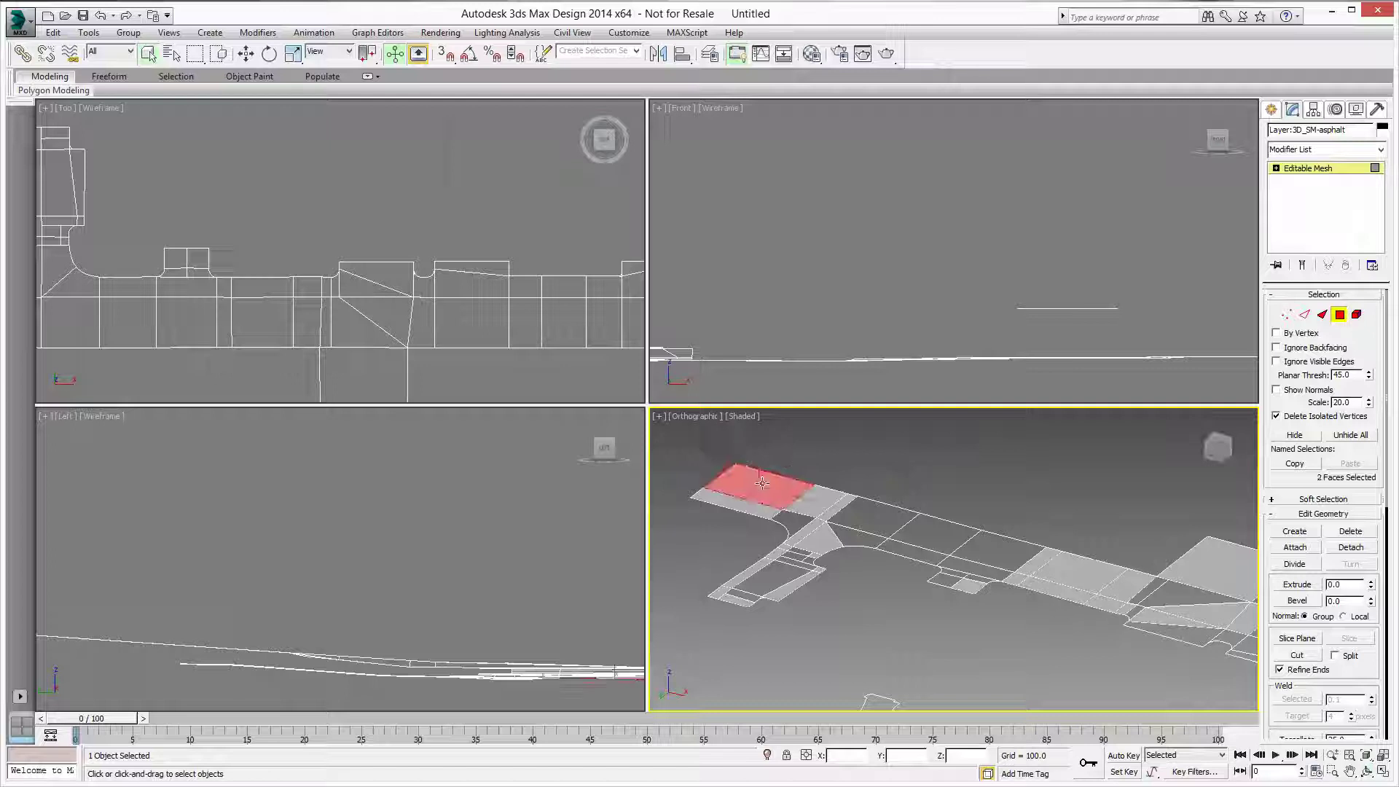
{"action": "left_click", "coordinate": [724, 502], "text": "ctrl"}
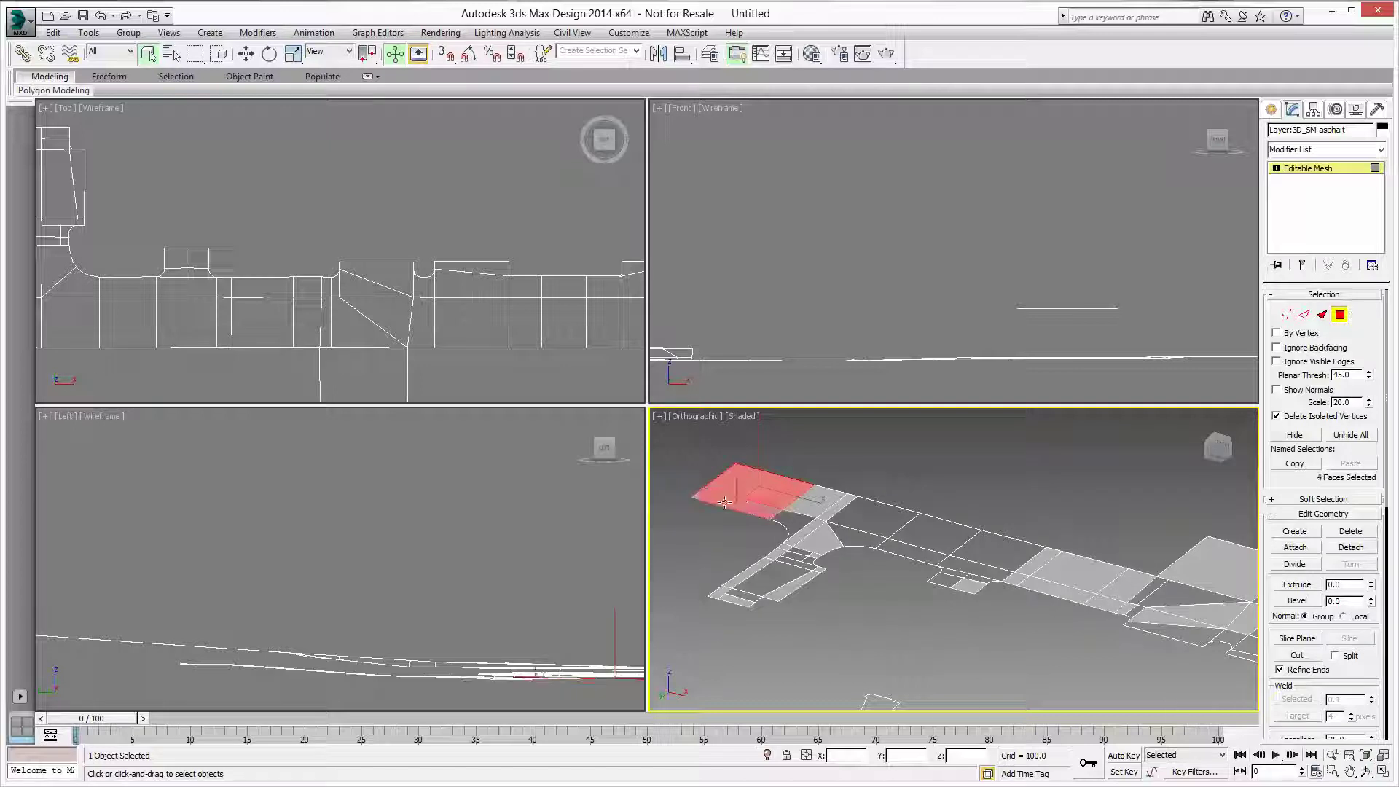
{"action": "left_click", "coordinate": [808, 497], "text": "ctrl"}
{"action": "left_click", "coordinate": [838, 505], "text": "ctrl"}
{"action": "left_click", "coordinate": [796, 539], "text": "ctrl"}
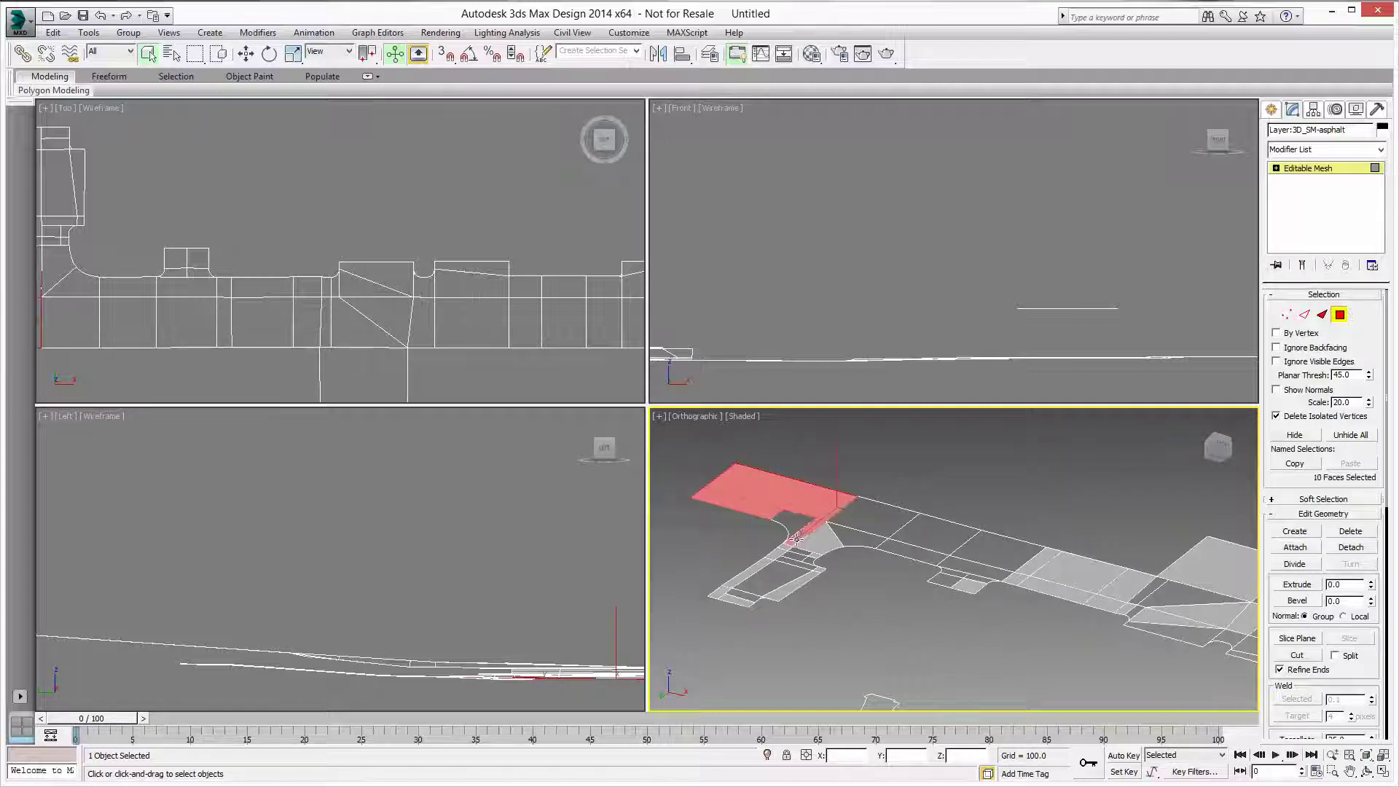
{"action": "left_click", "coordinate": [815, 543], "text": "ctrl"}
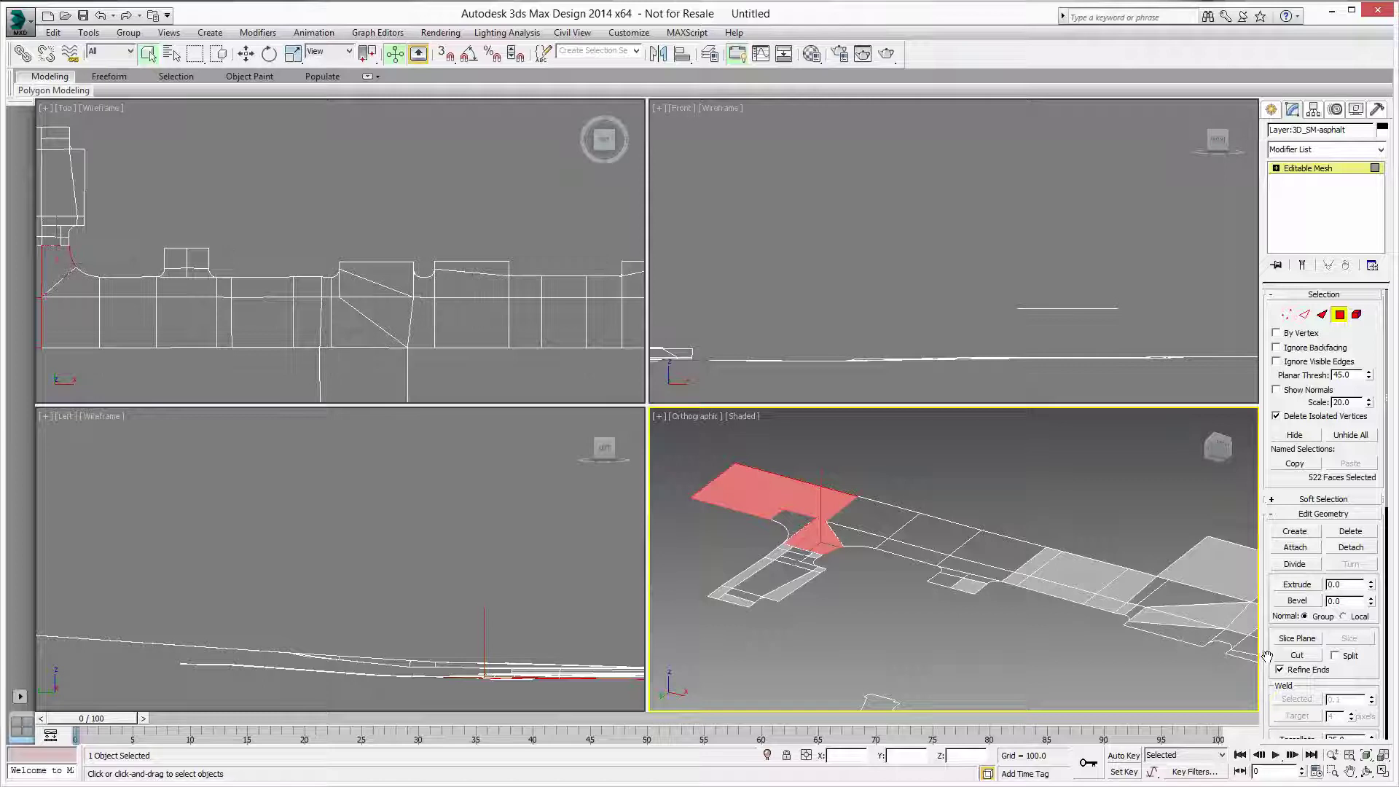
{"action": "scroll", "coordinate": [1268, 656], "scroll_direction": "down", "scroll_amount": 5}
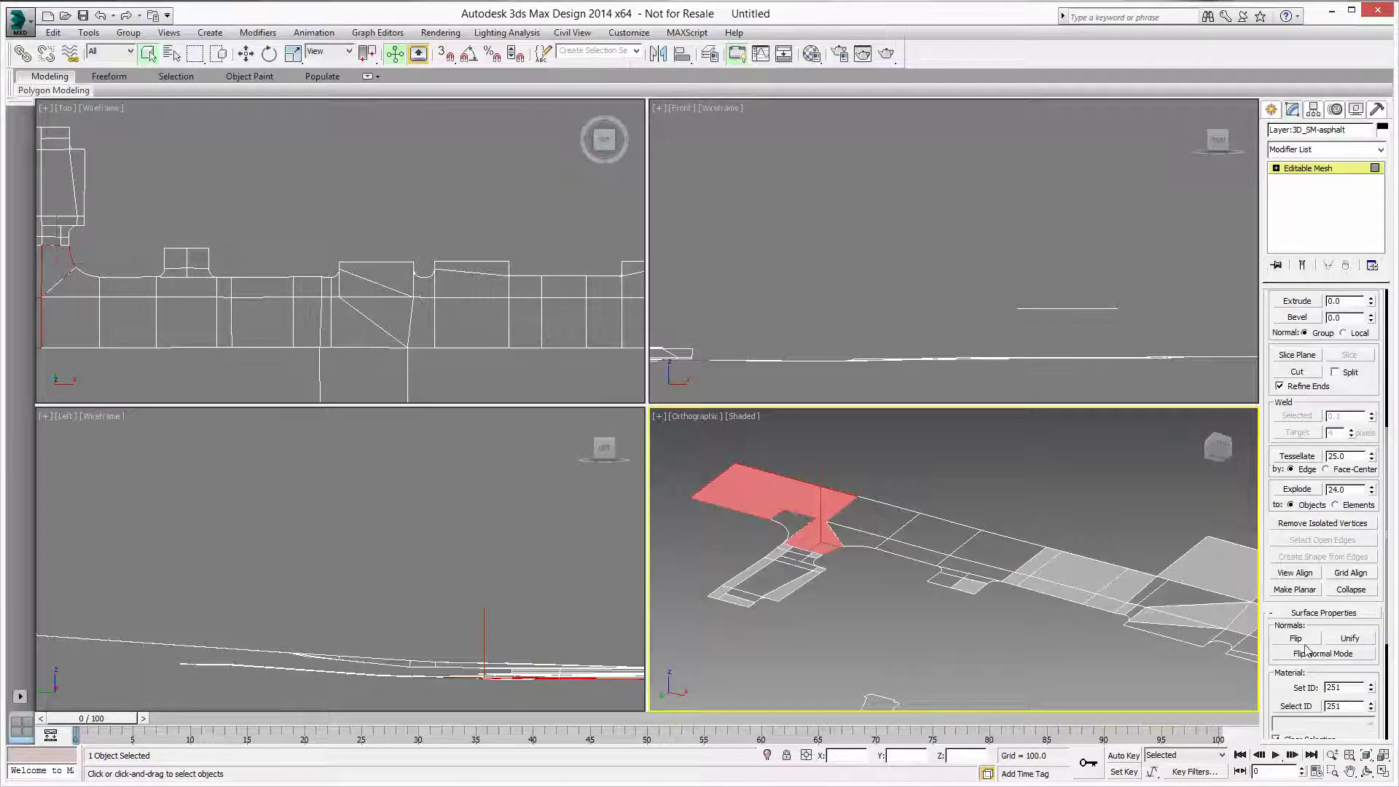
{"action": "left_click", "coordinate": [1303, 640]}
Check the flipped asphalt faces from above, leave polygon editing and unhide all objects in the scene.
{"action": "left_click", "coordinate": [1366, 771]}
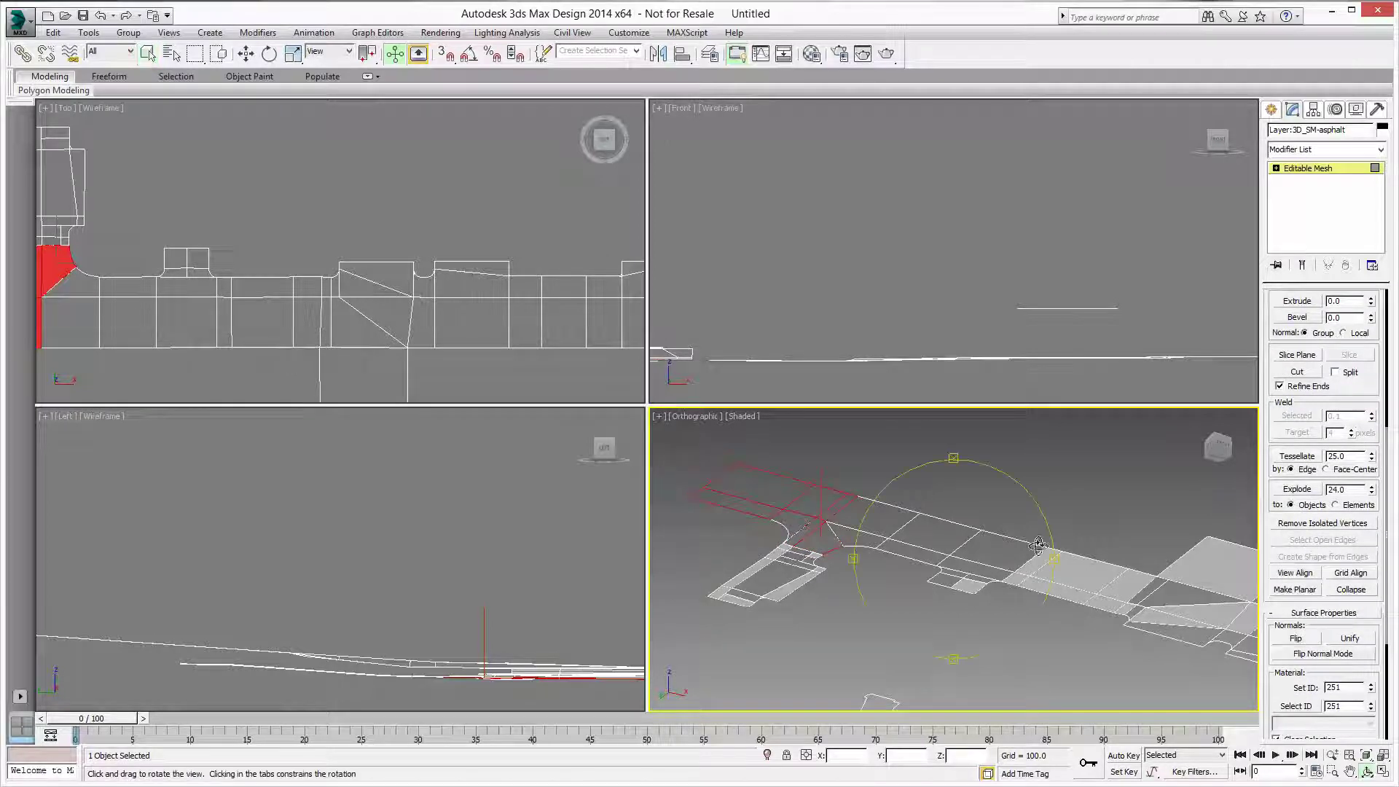
{"action": "left_click_drag", "start_coordinate": [975, 518], "coordinate": [940, 576]}
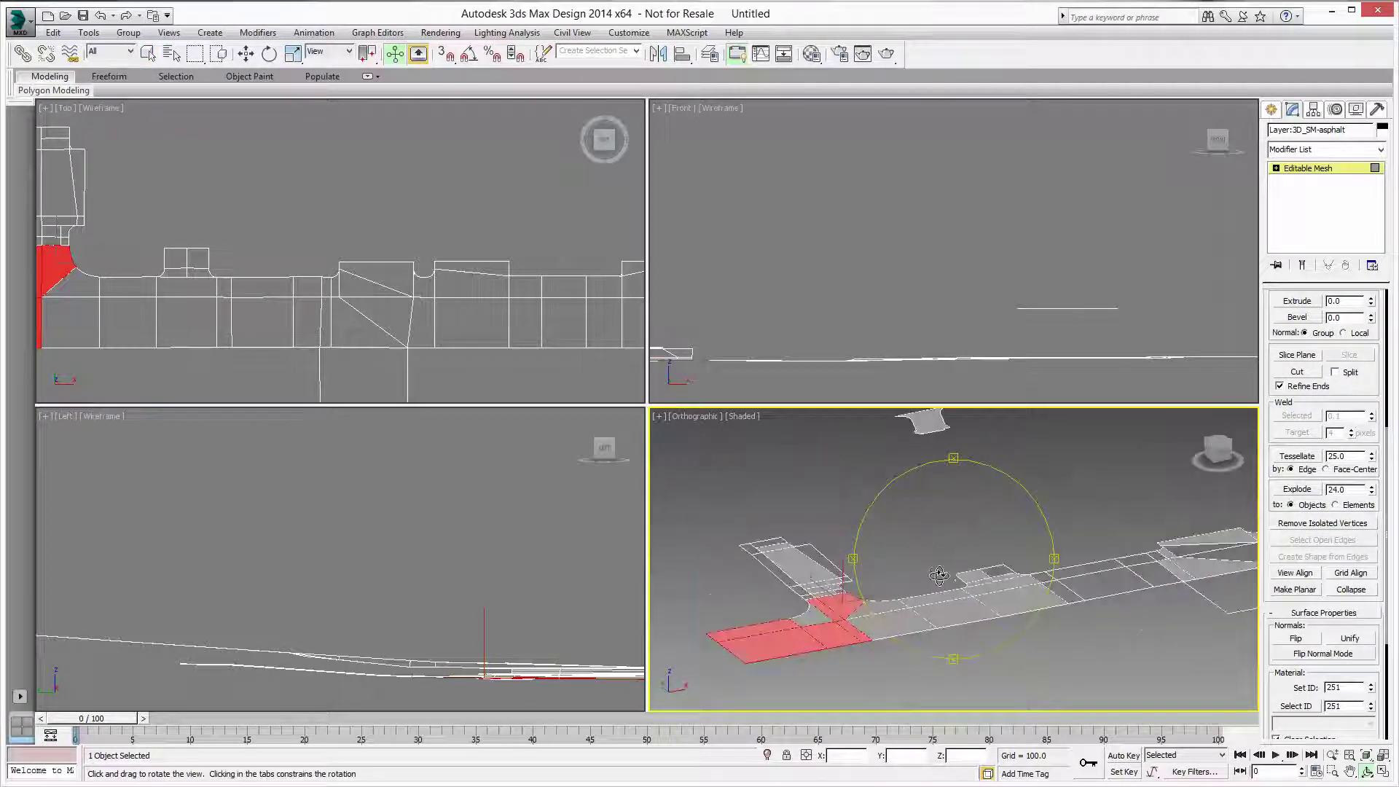
{"action": "right_click", "coordinate": [940, 575]}
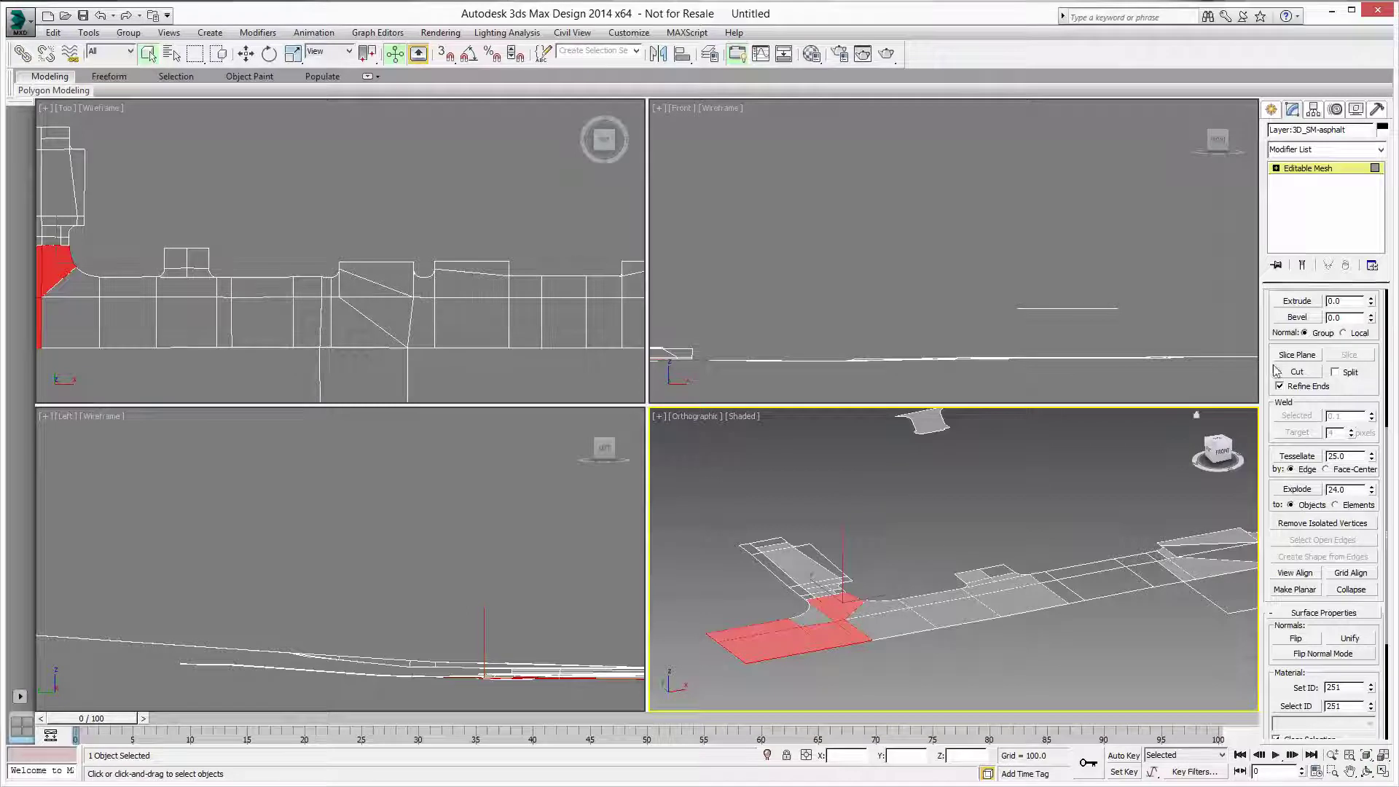
{"action": "scroll", "coordinate": [1268, 367], "scroll_direction": "up", "scroll_amount": 5}
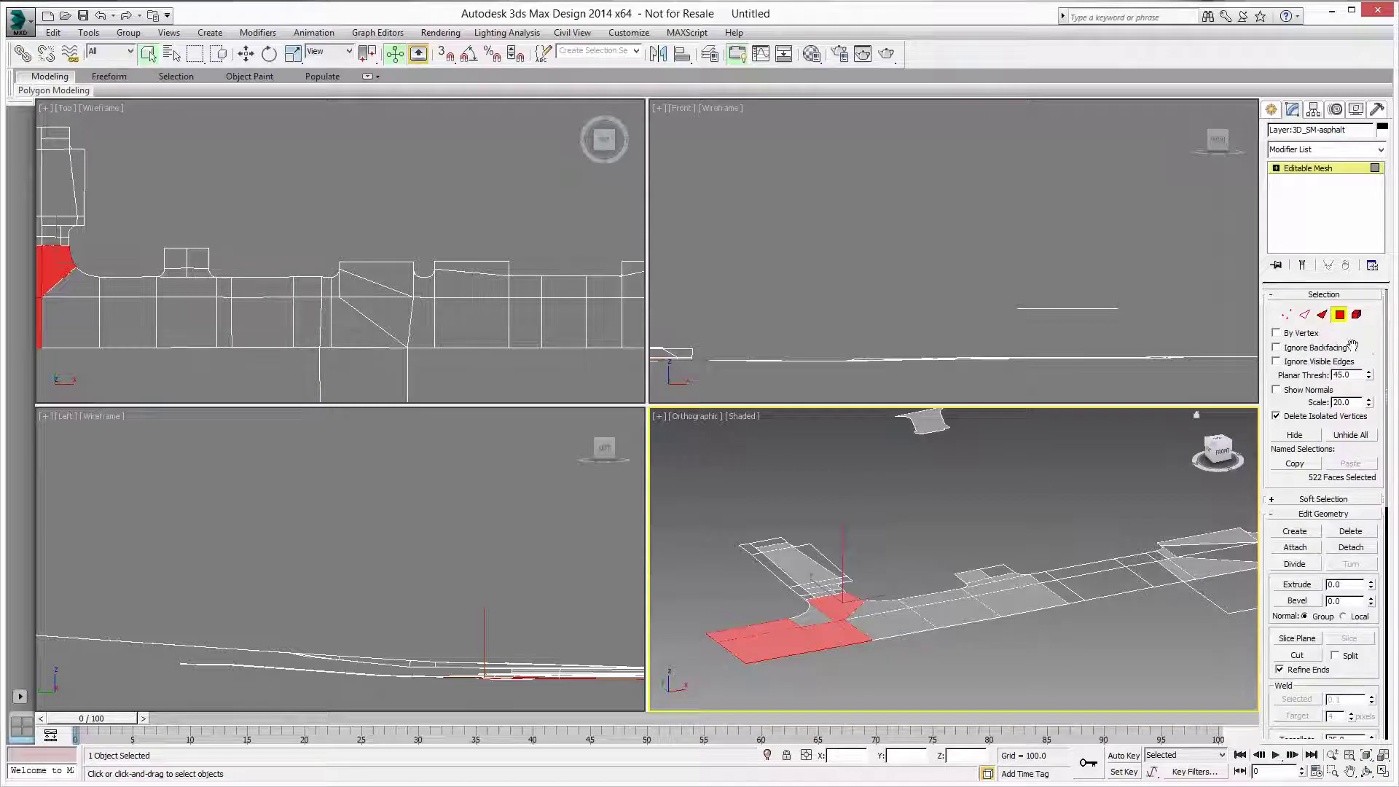
{"action": "left_click", "coordinate": [1341, 314]}
{"action": "right_click", "coordinate": [995, 457]}
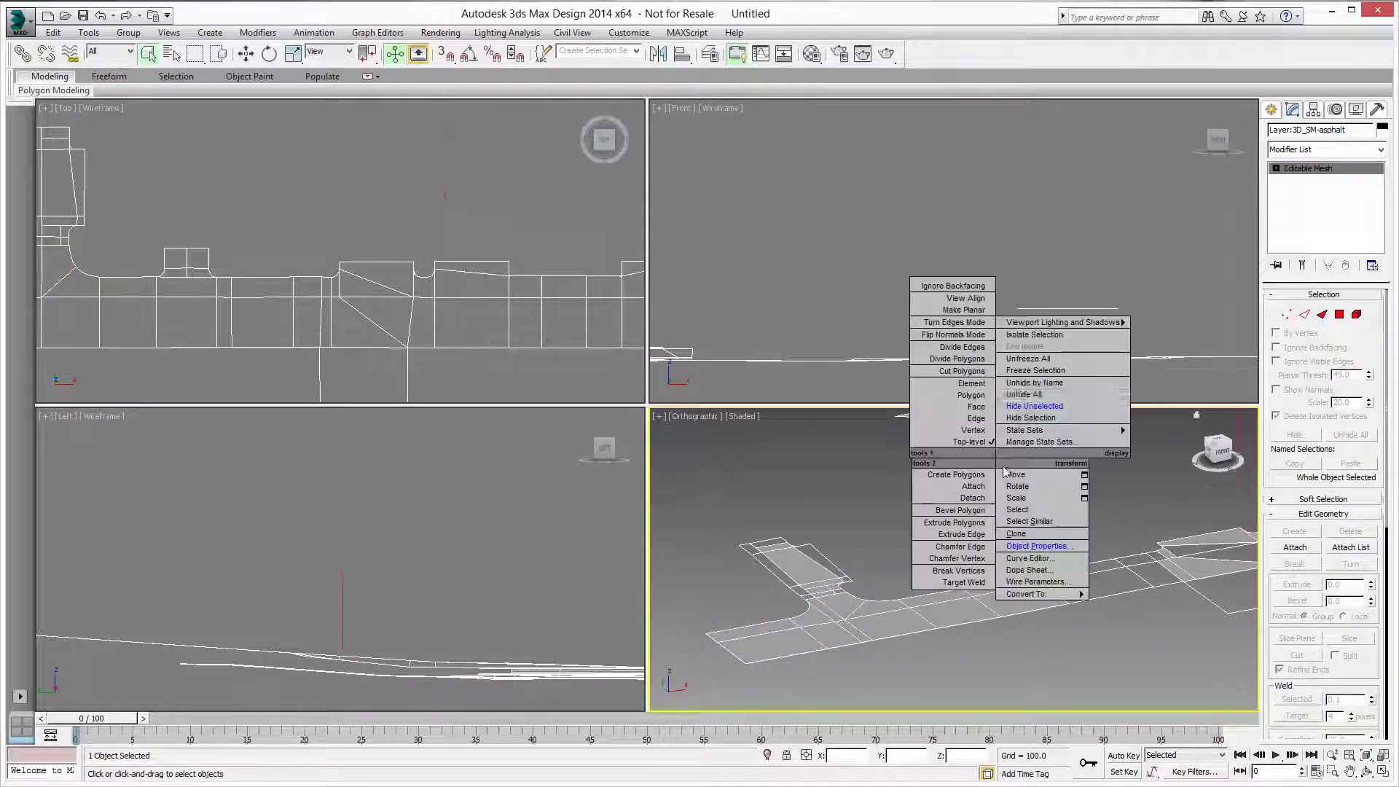
{"action": "left_click", "coordinate": [1027, 397]}
{"action": "middle_click_drag", "start_coordinate": [1027, 606], "coordinate": [760, 693]}
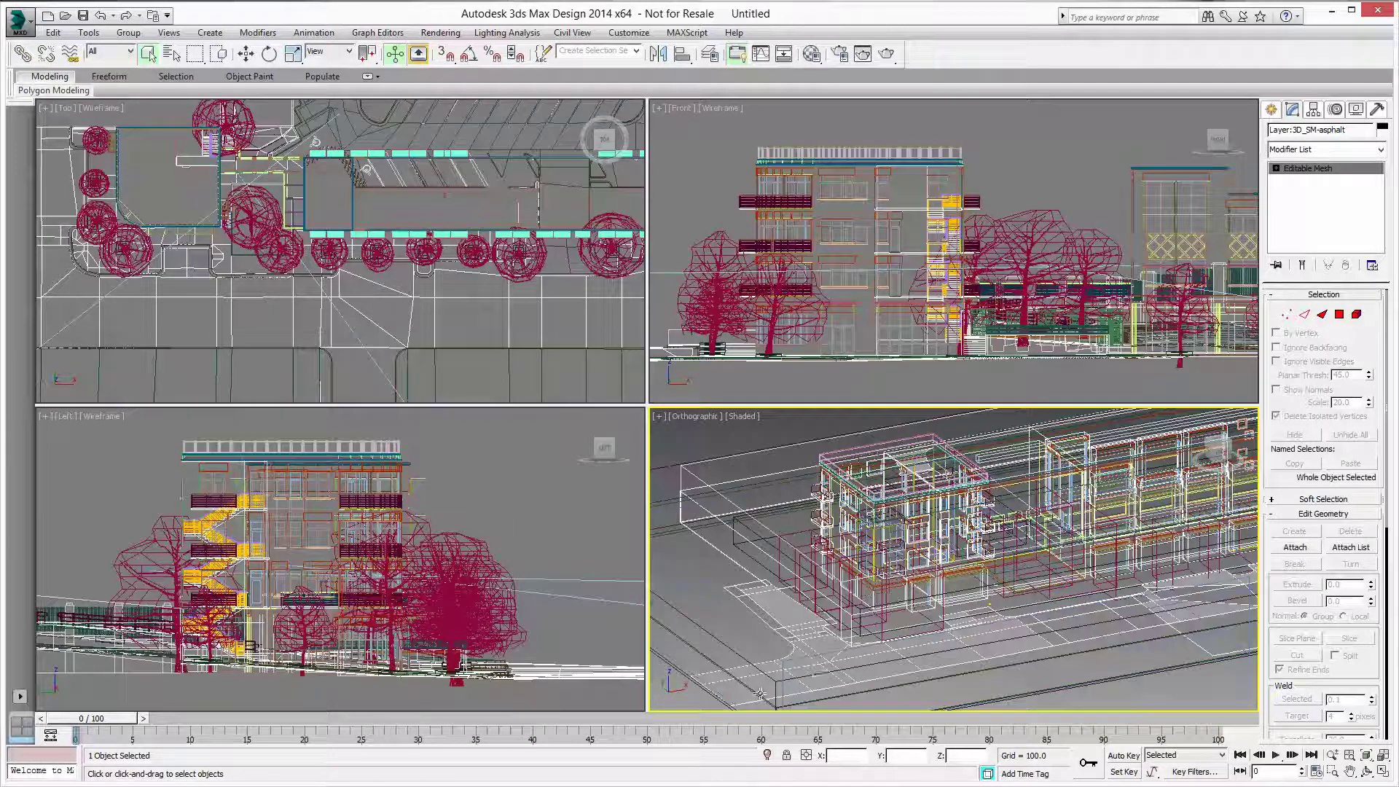